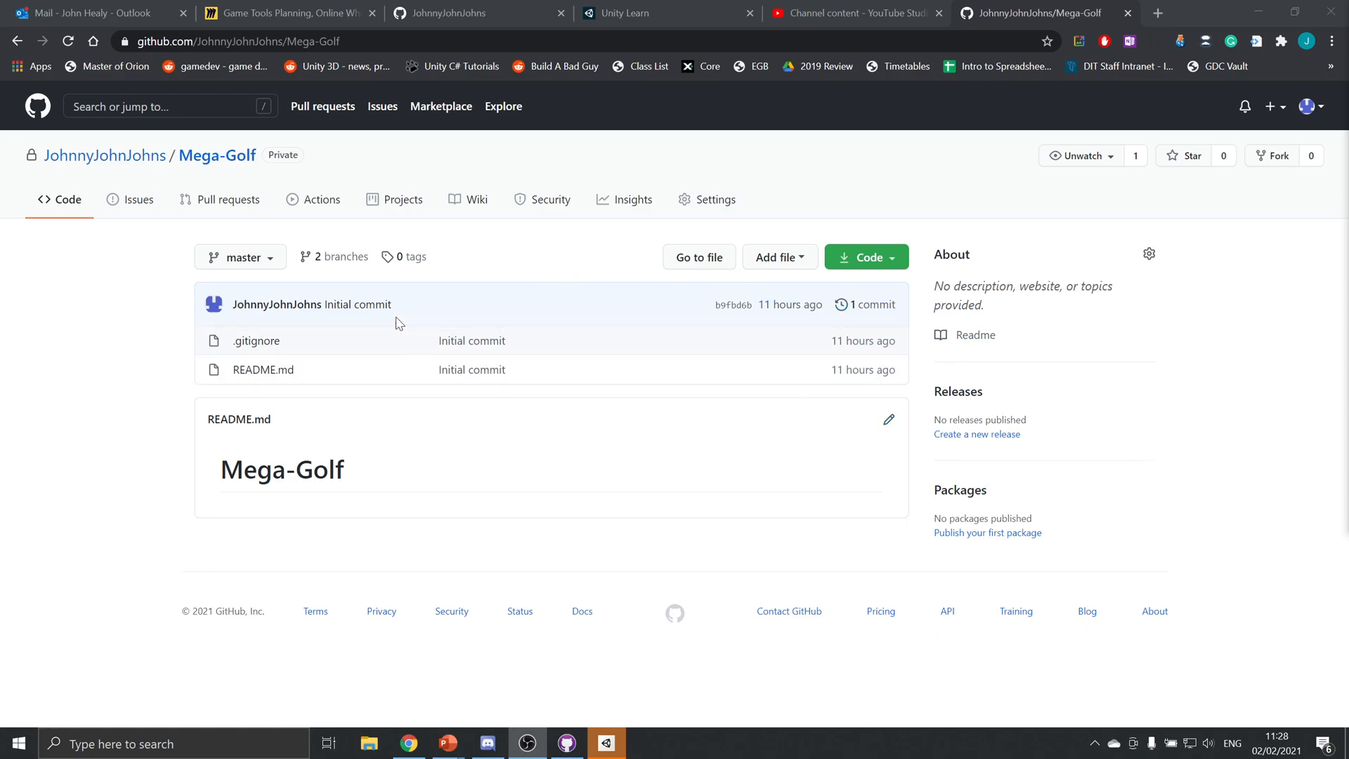
# Display the develop branch of the Mega-Golf repository on GitHub
pyautogui.click(277, 262)
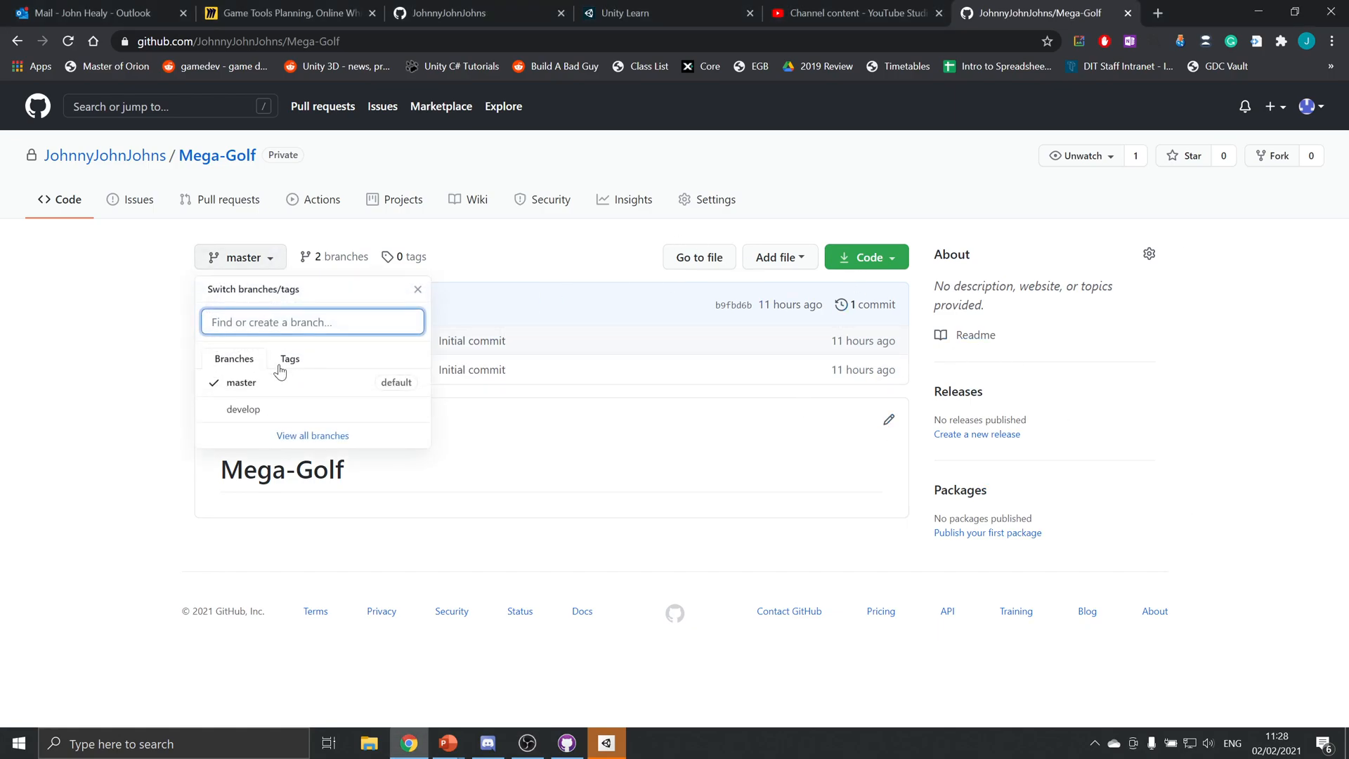
pyautogui.click(253, 411)
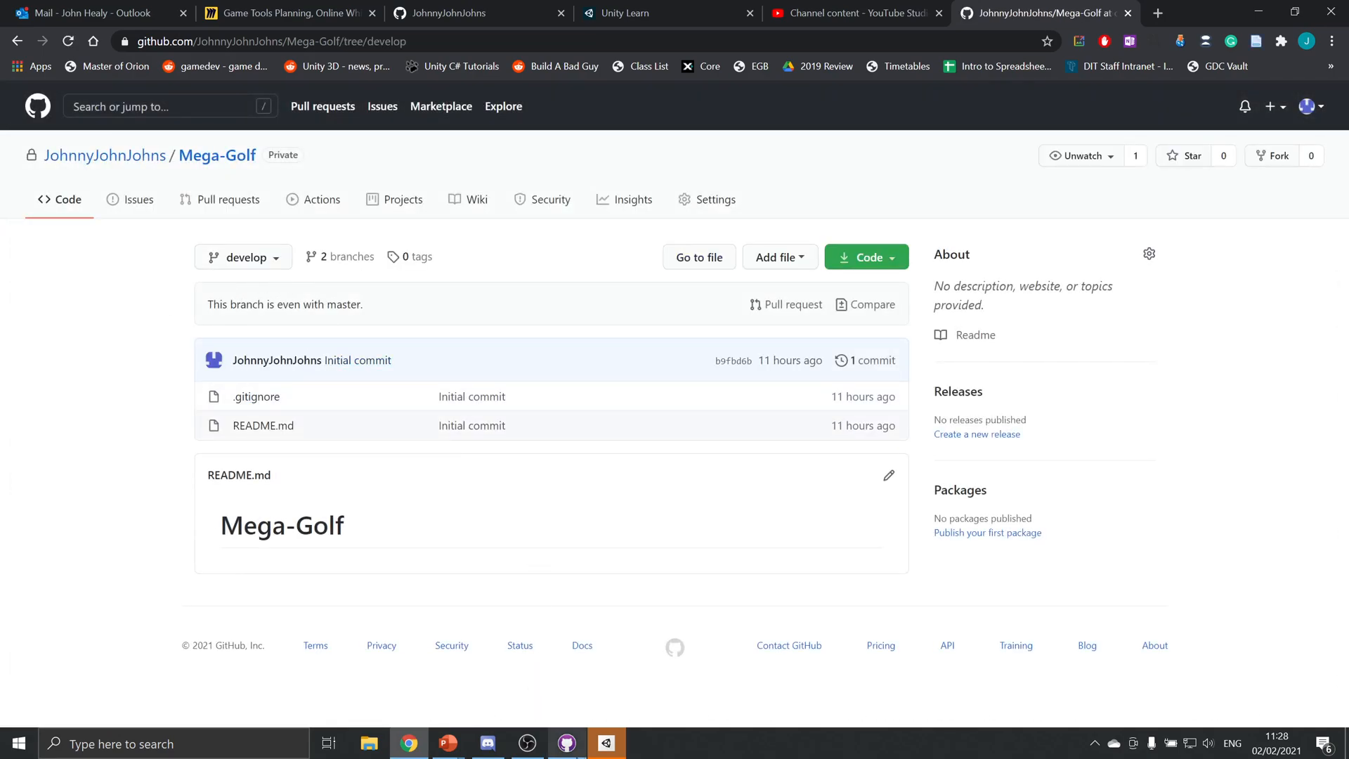
# Switch to GitHub Desktop, fetch origin for the develop branch and check the commit history
pyautogui.click(567, 743)
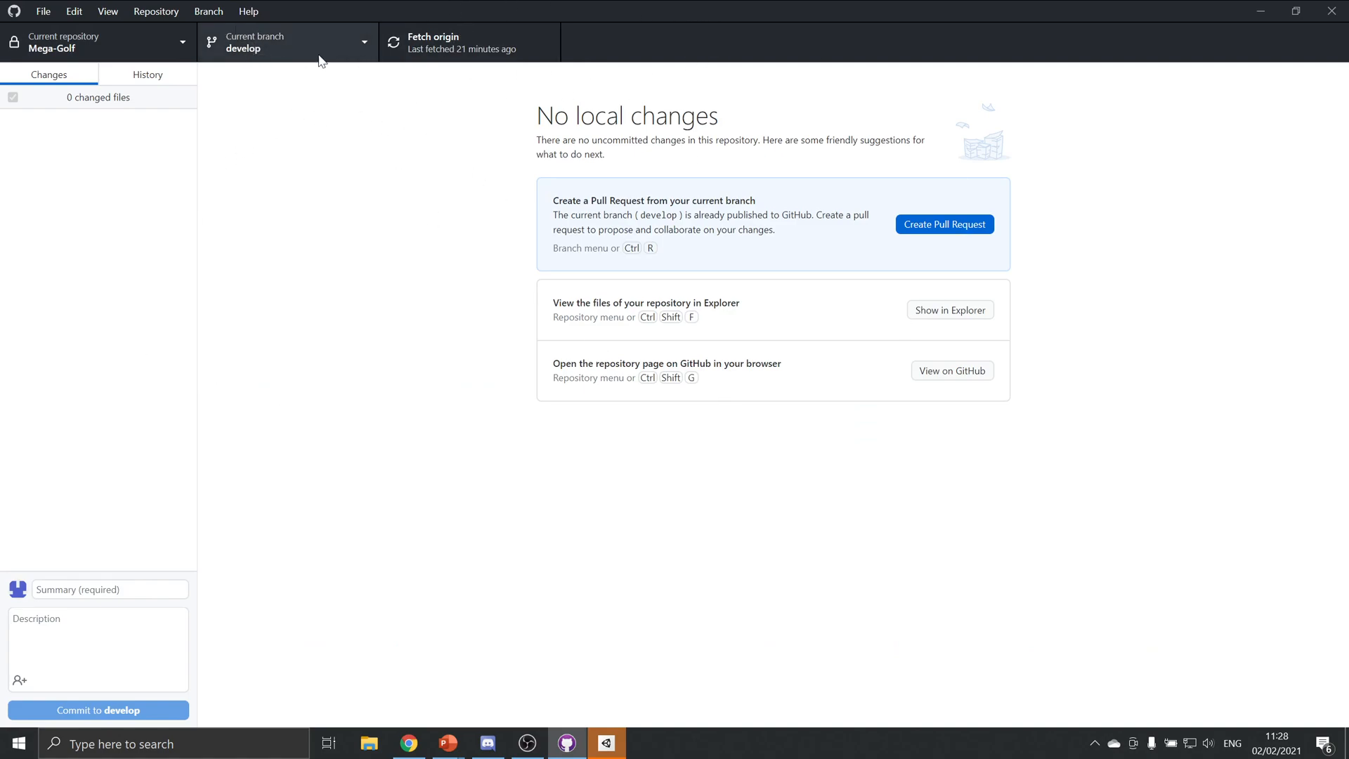
pyautogui.click(470, 40)
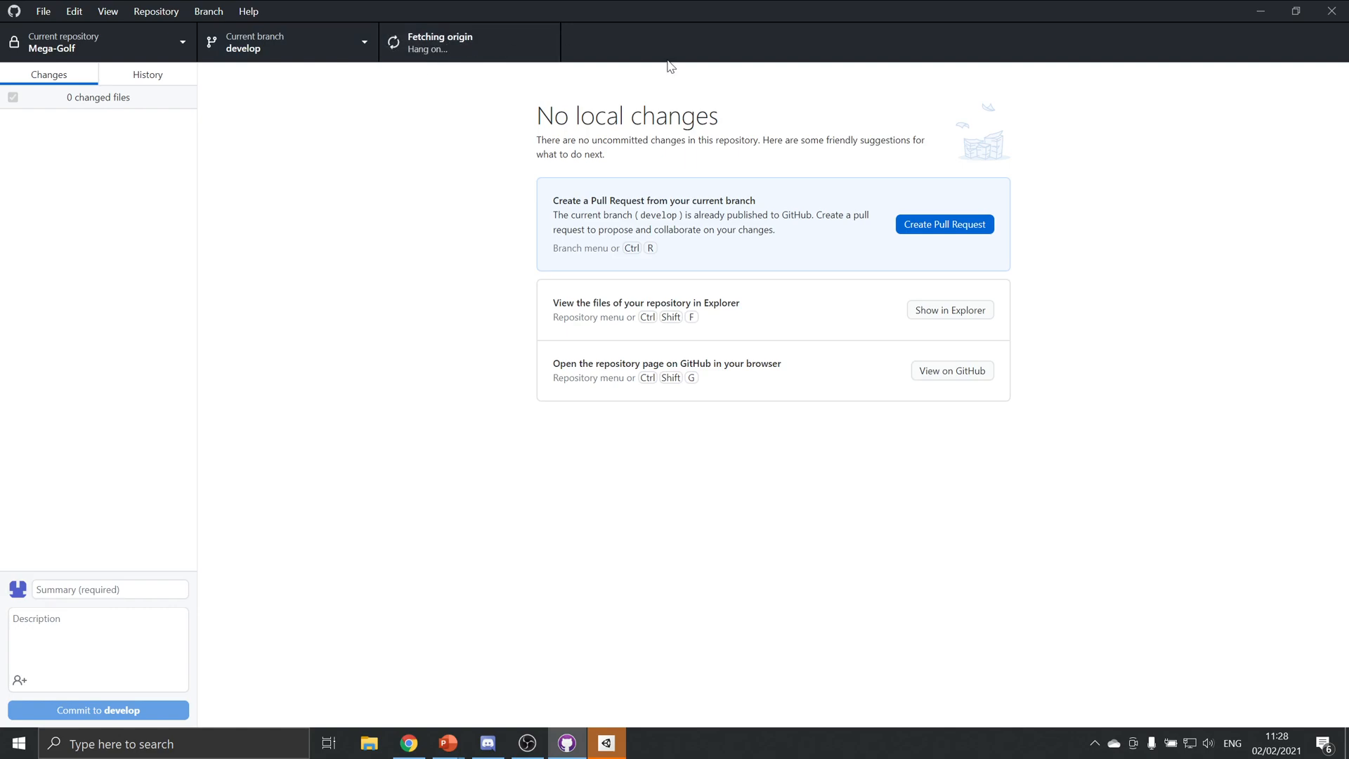
pyautogui.click(138, 77)
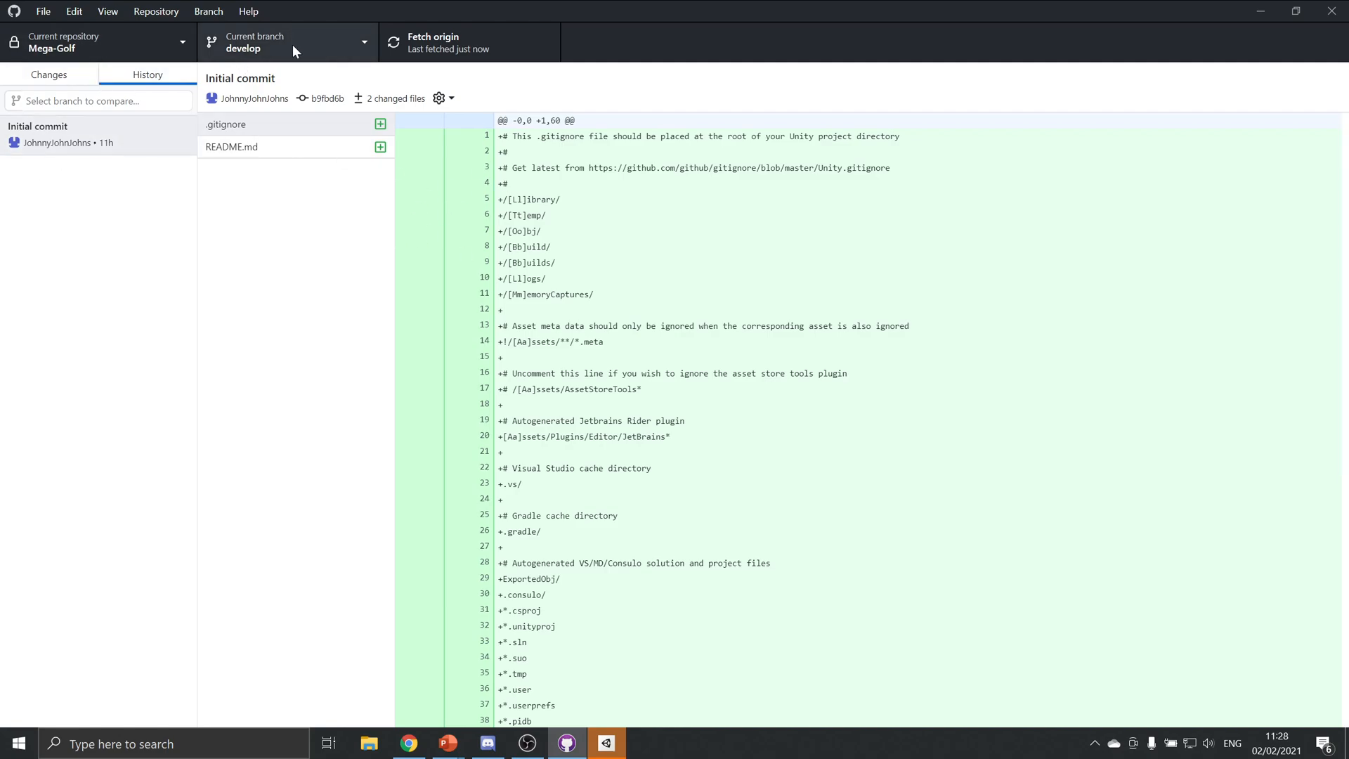
pyautogui.click(50, 79)
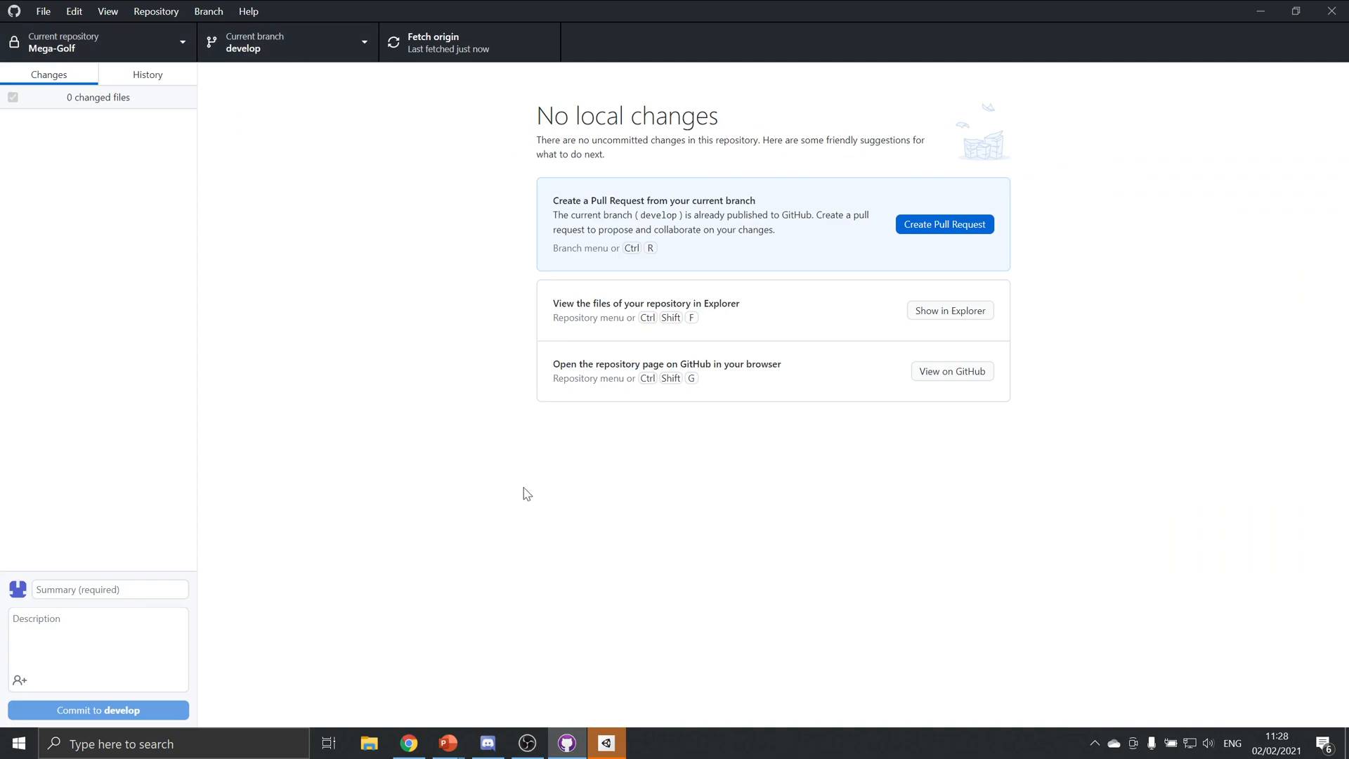
# Switch to Unity Hub and start a new 3D project named MegaGolf
pyautogui.click(606, 742)
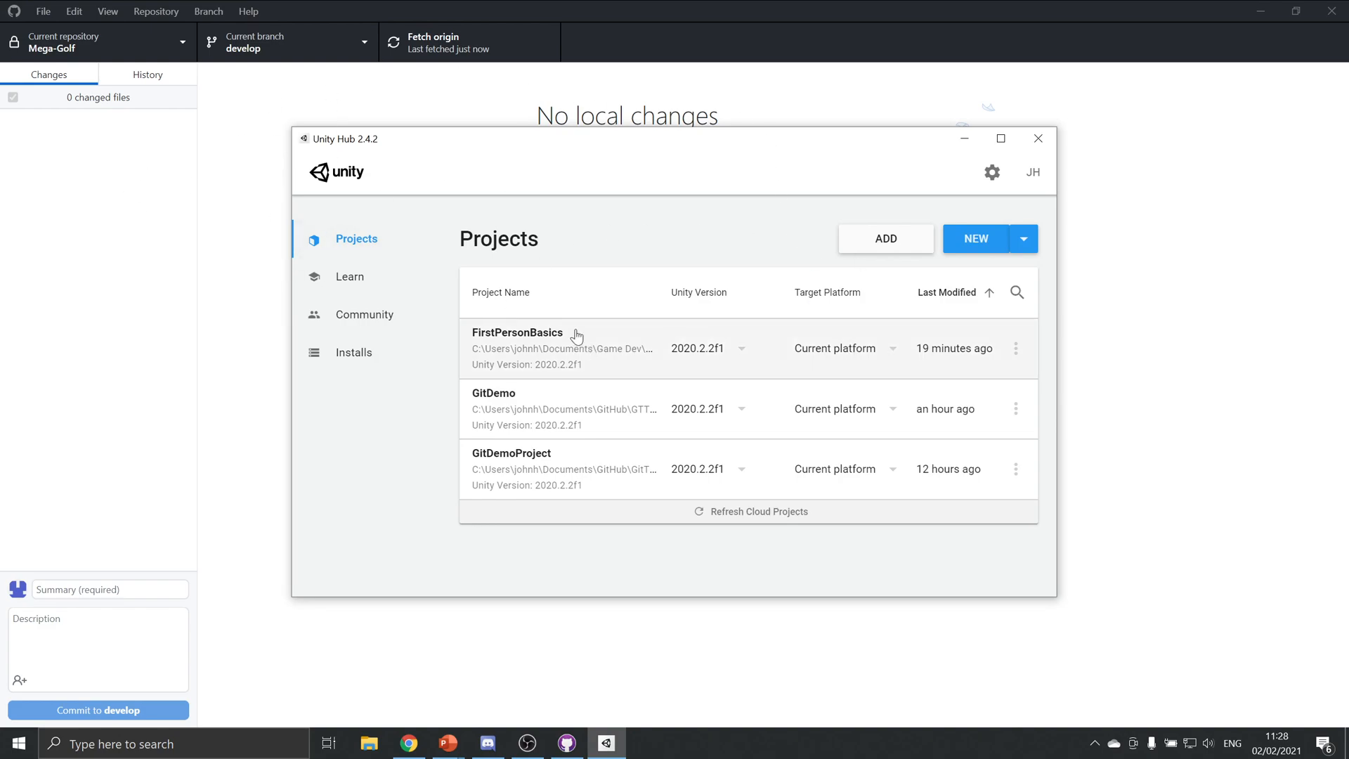
pyautogui.click(973, 238)
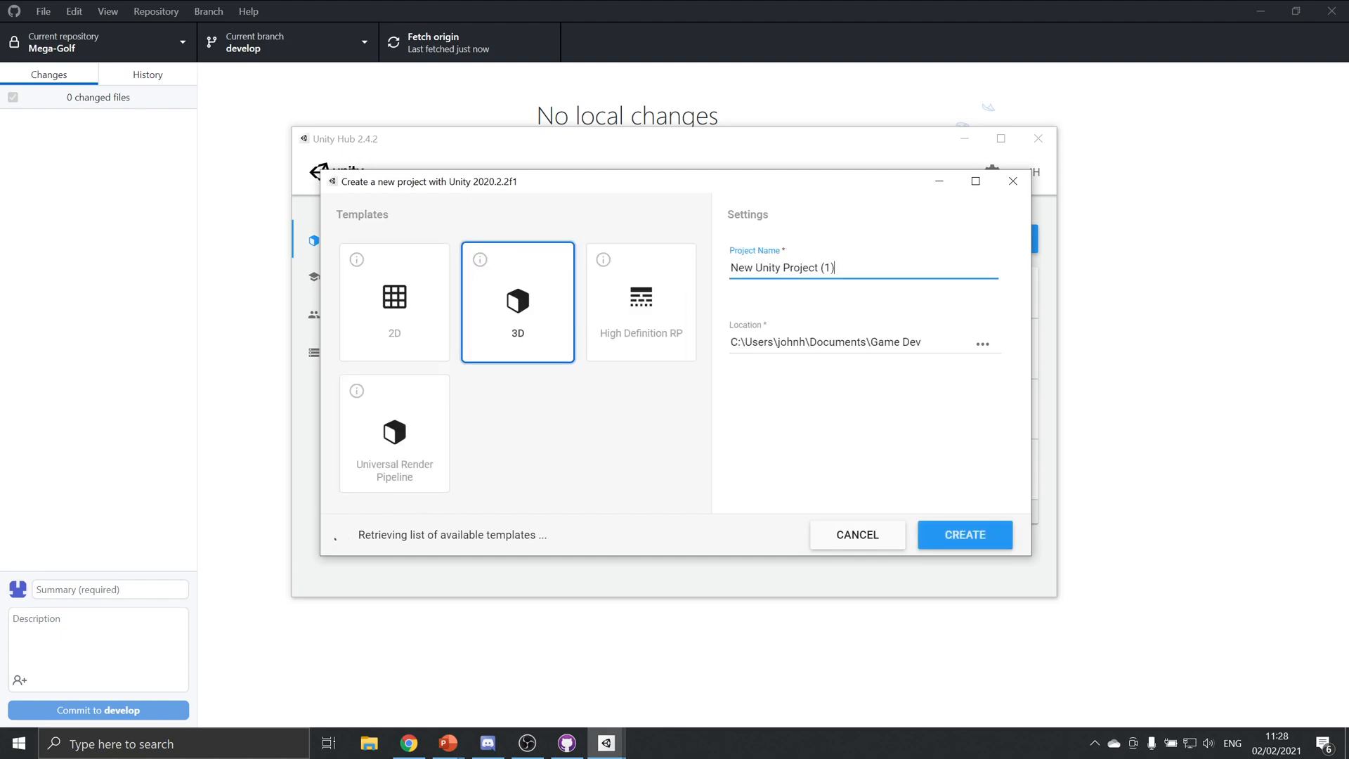
pyautogui.hotkey('ctrl', 'a')
pyautogui.write('*')
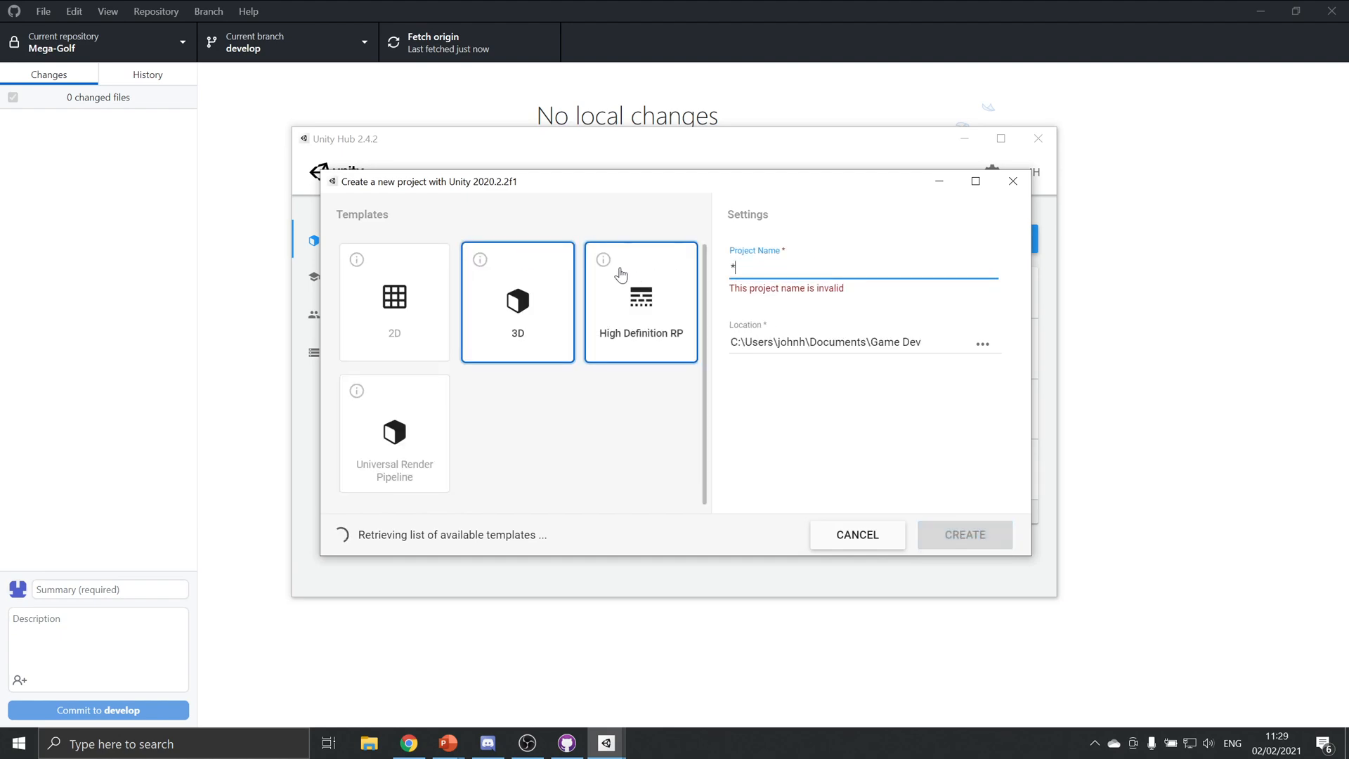
pyautogui.press('BackSpace')
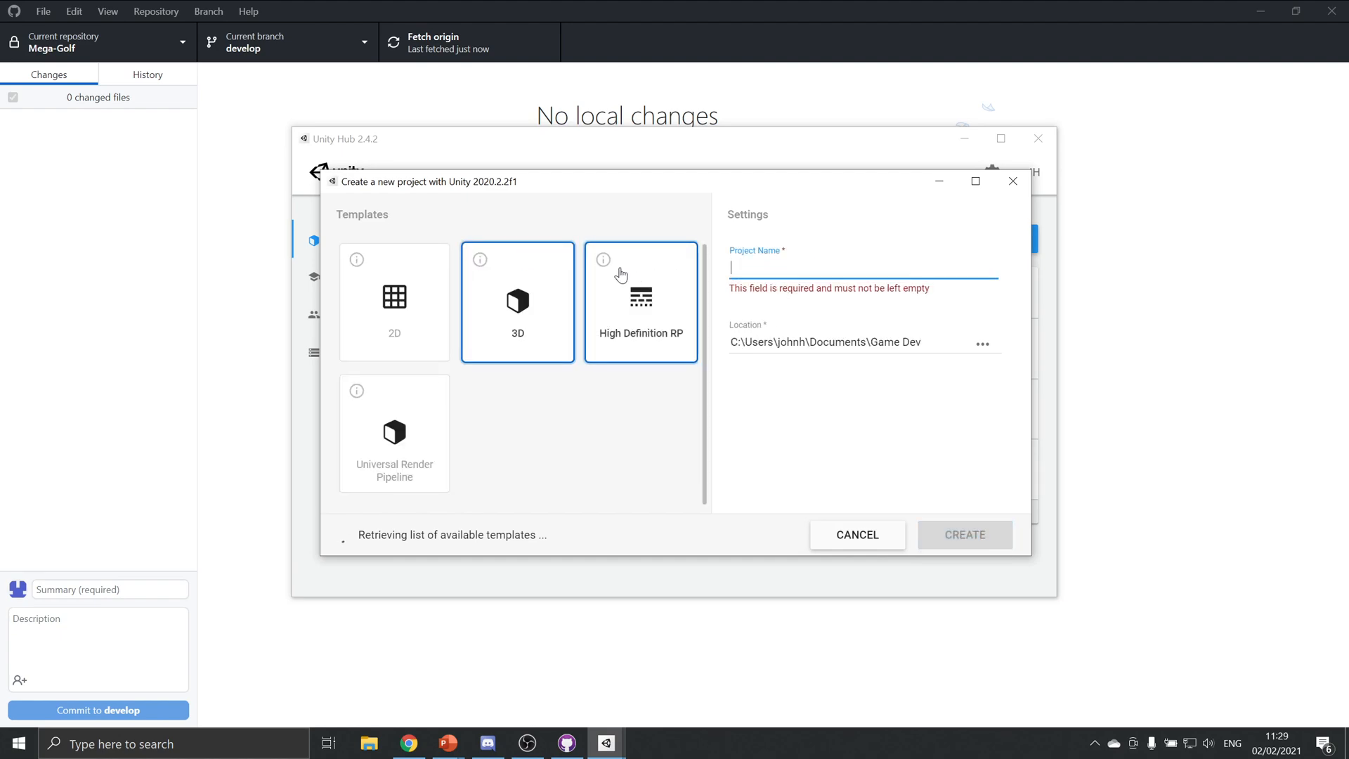
pyautogui.write('MegaGolf')
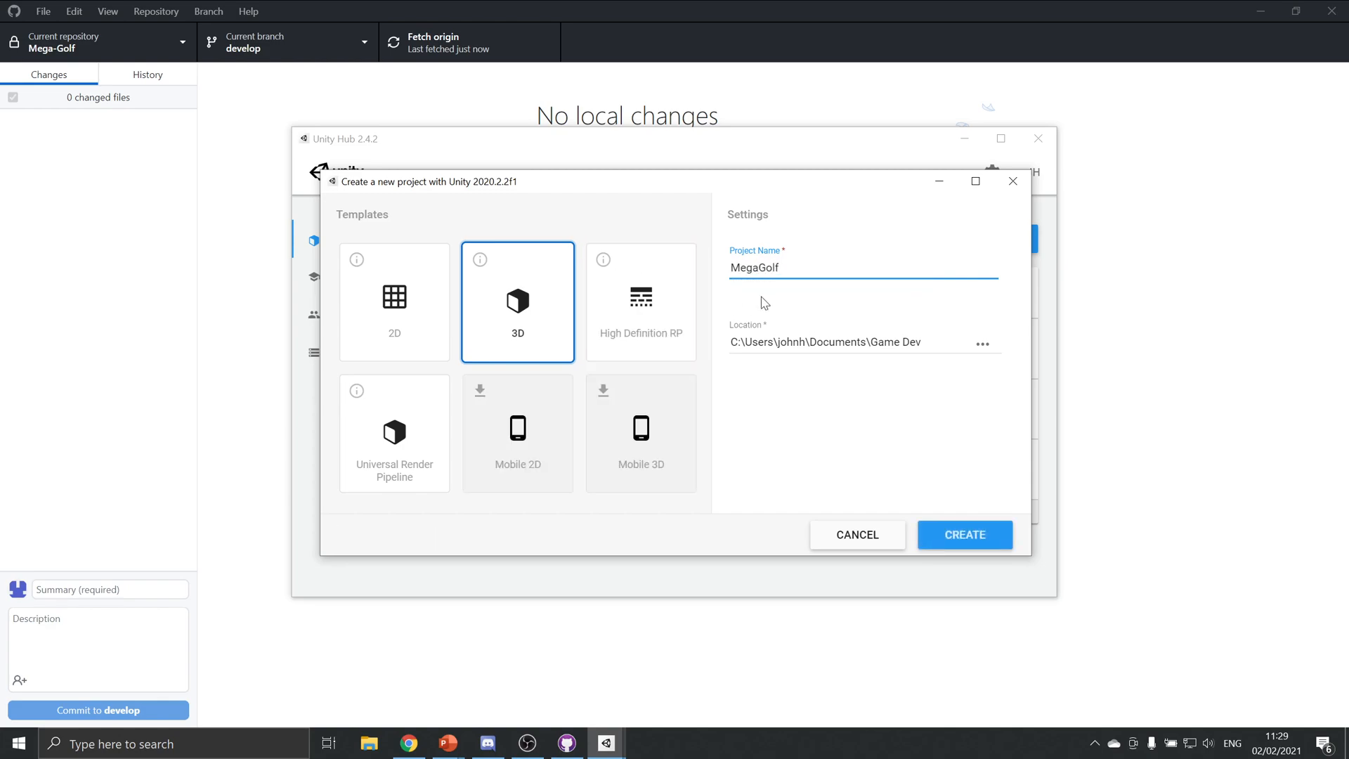
# Set the project location to the Mega-Golf folder in Documents\GitHub and create the project
pyautogui.click(982, 343)
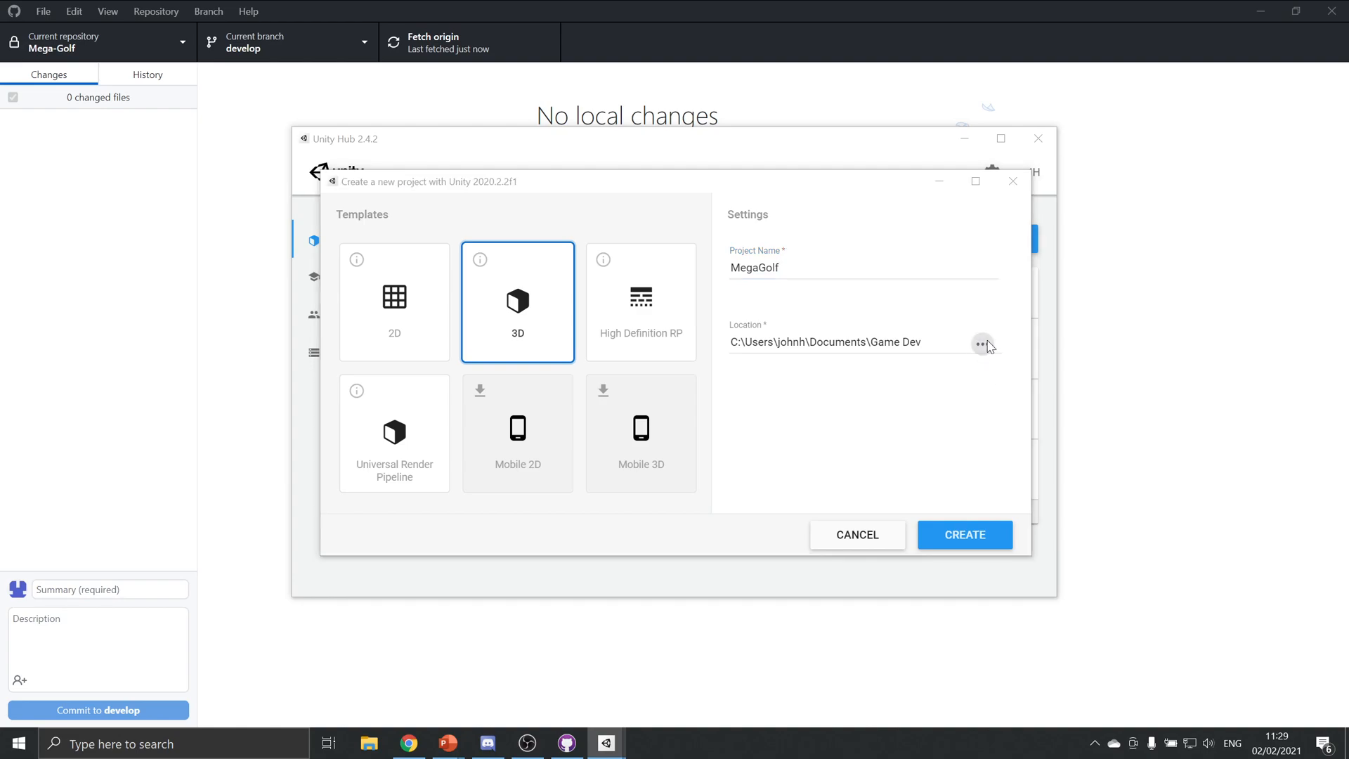
pyautogui.click(503, 232)
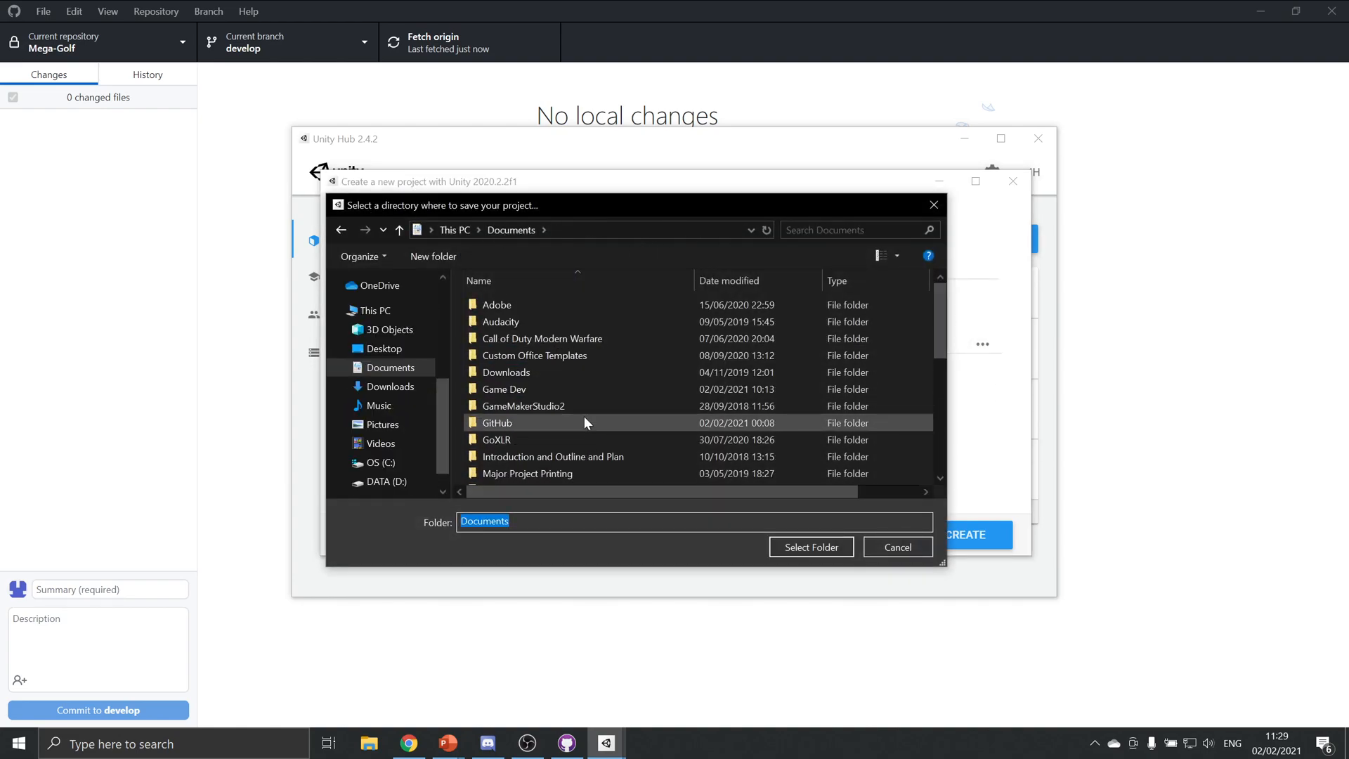
pyautogui.doubleClick(584, 418)
pyautogui.doubleClick(532, 399)
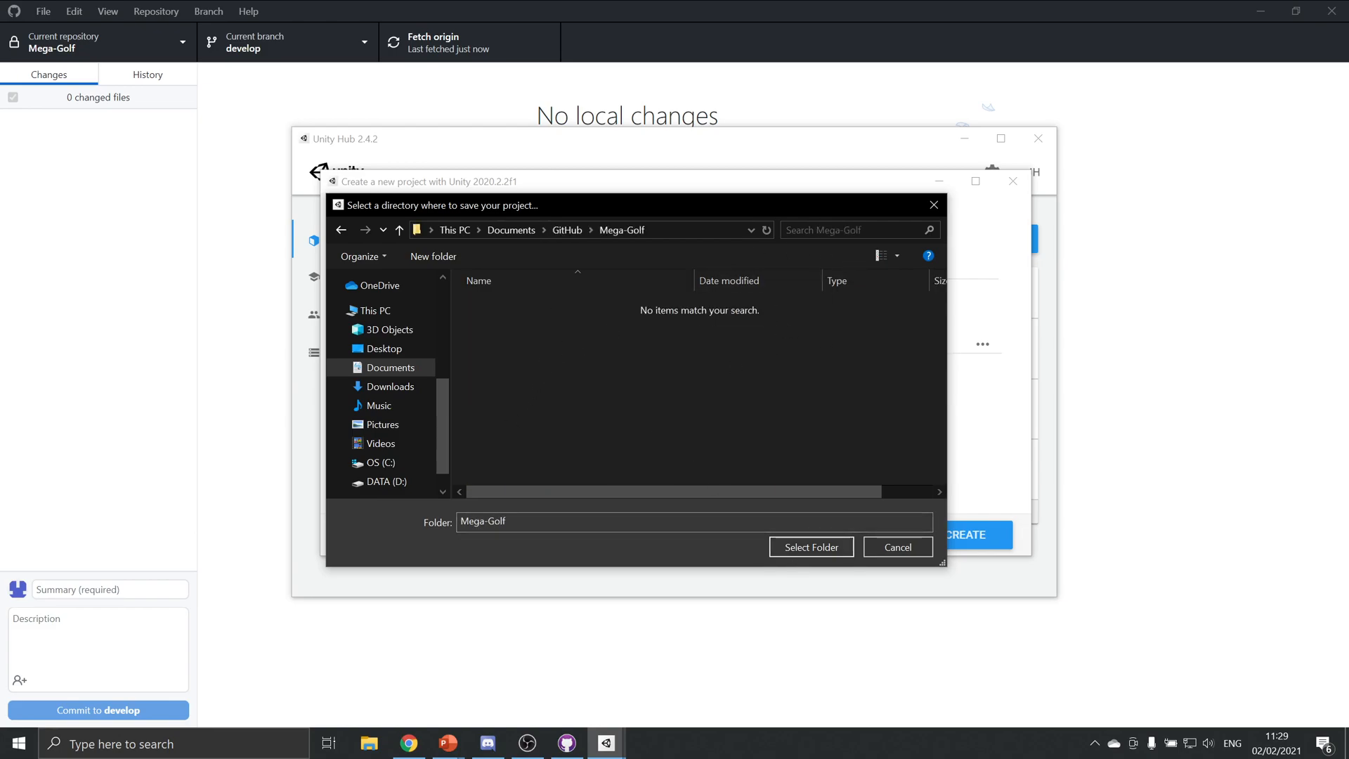
pyautogui.click(812, 547)
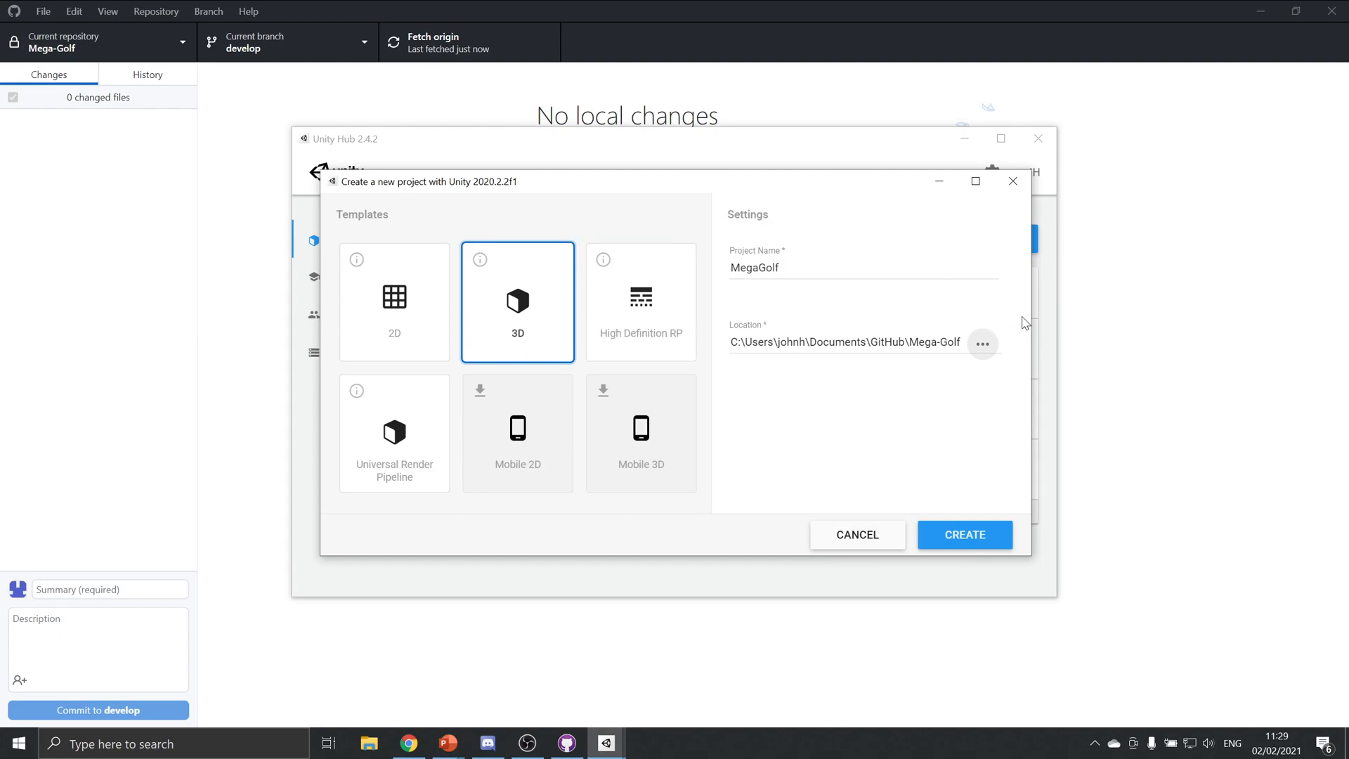
pyautogui.click(977, 544)
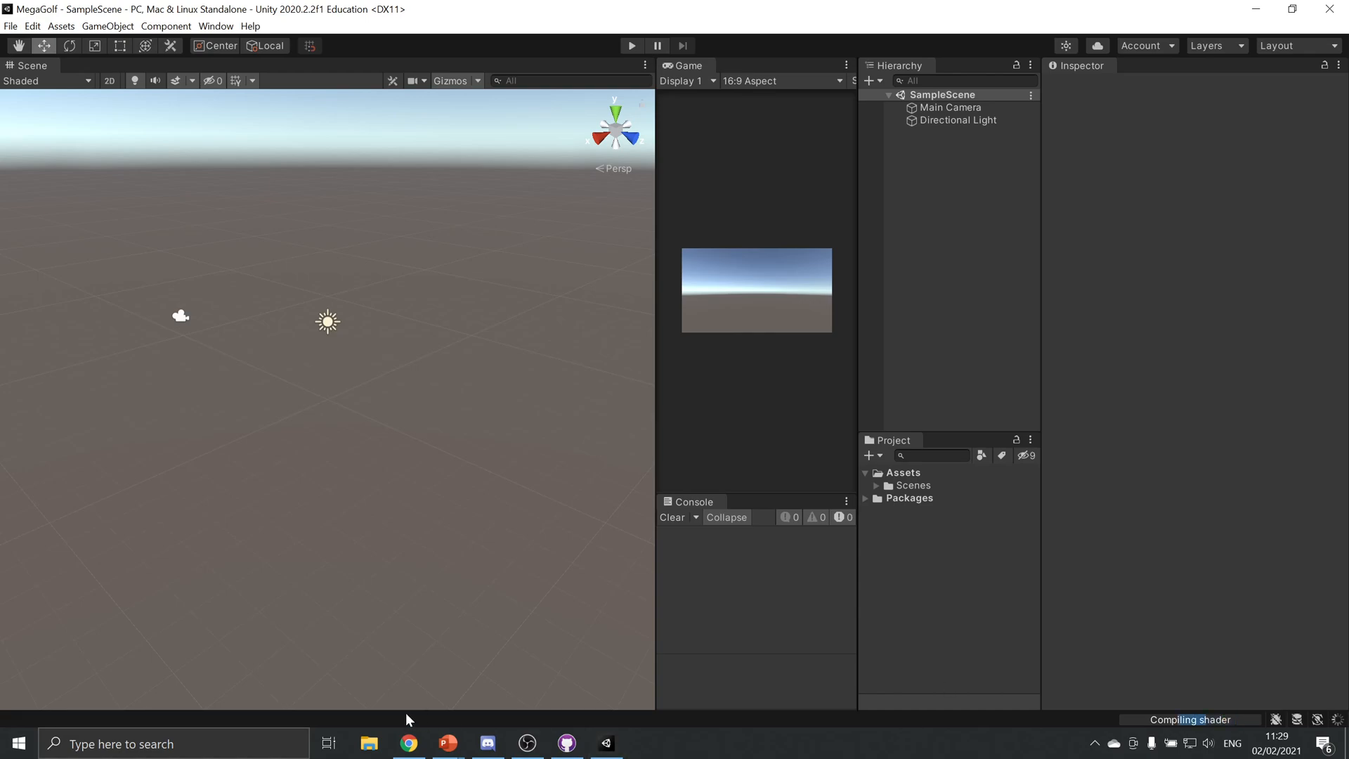
# Switch to GitHub Desktop and examine the changed files from the new Unity project, including MegaGolf\Library\ArtifactDB
pyautogui.click(369, 743)
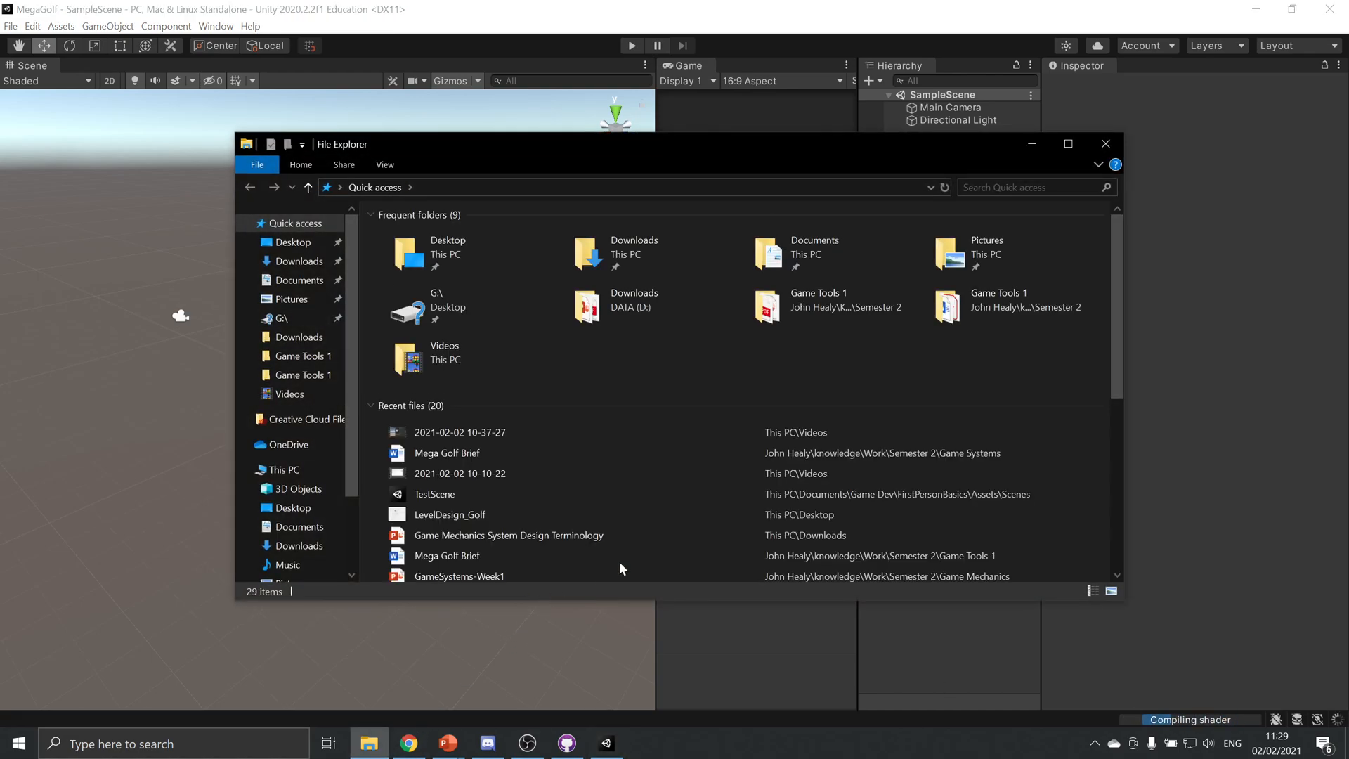
pyautogui.click(567, 743)
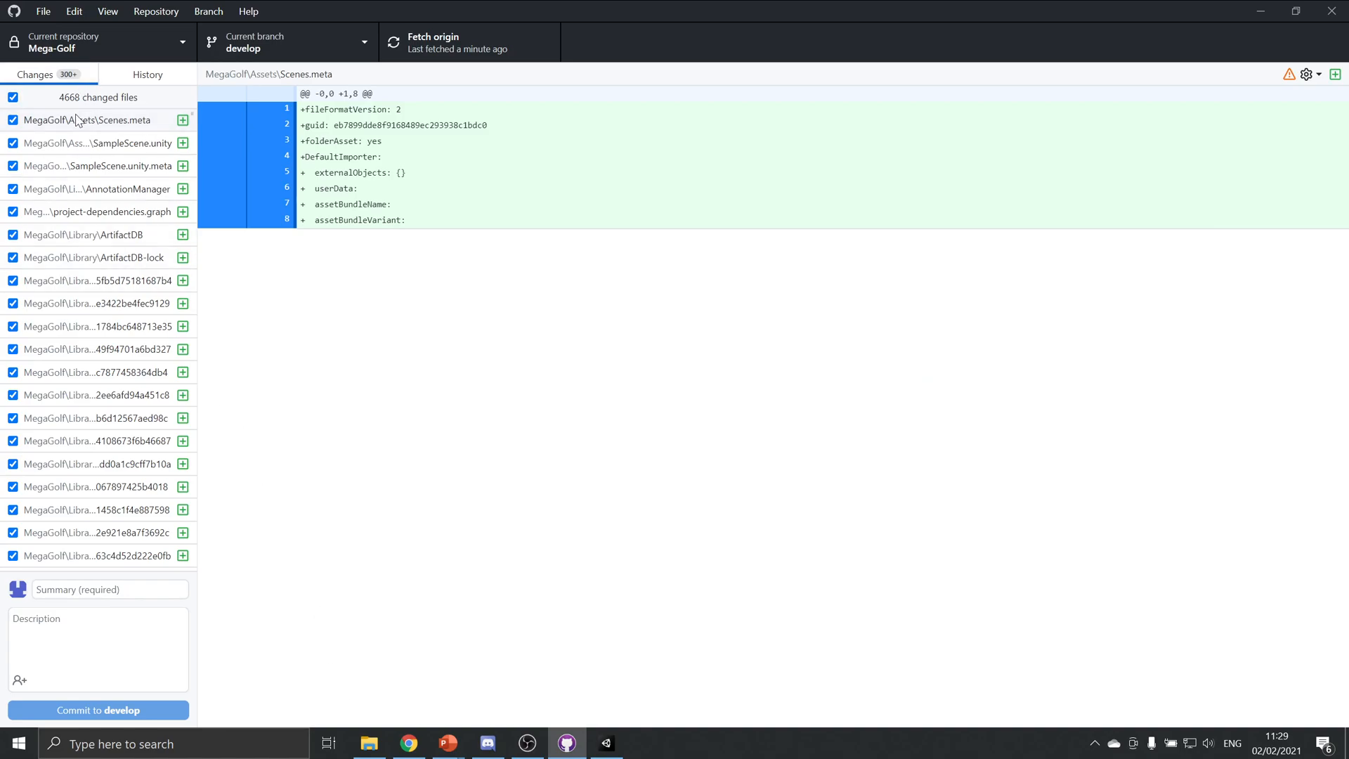
pyautogui.click(167, 234)
pyautogui.rightClick(204, 179)
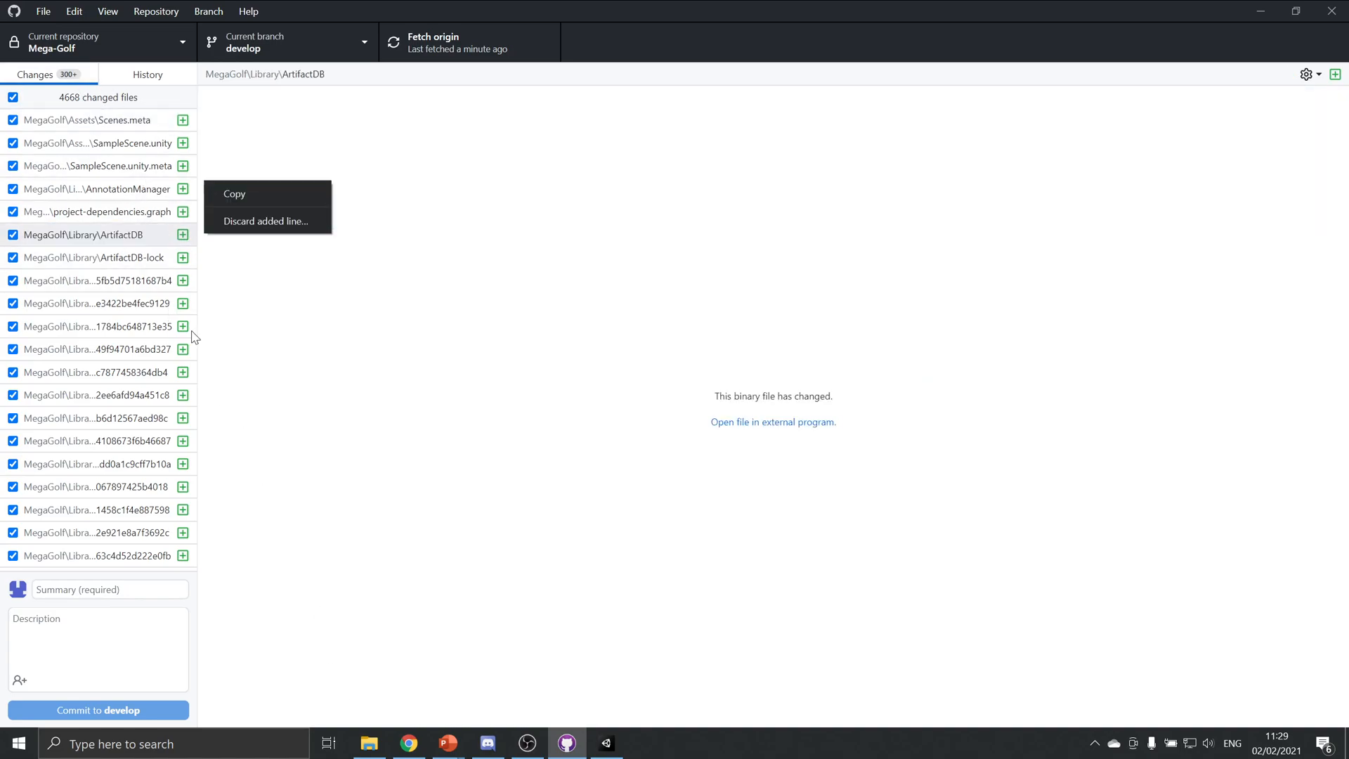
pyautogui.click(74, 104)
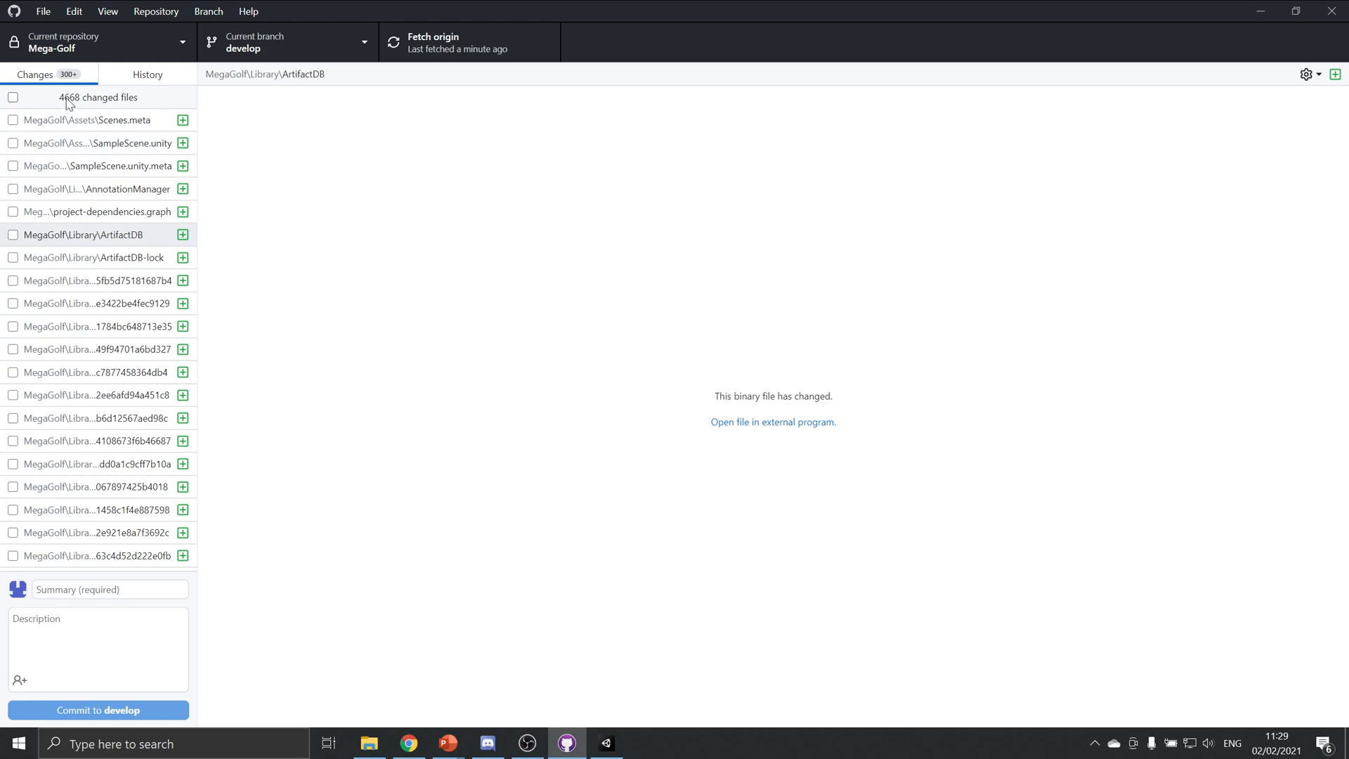
pyautogui.click(70, 103)
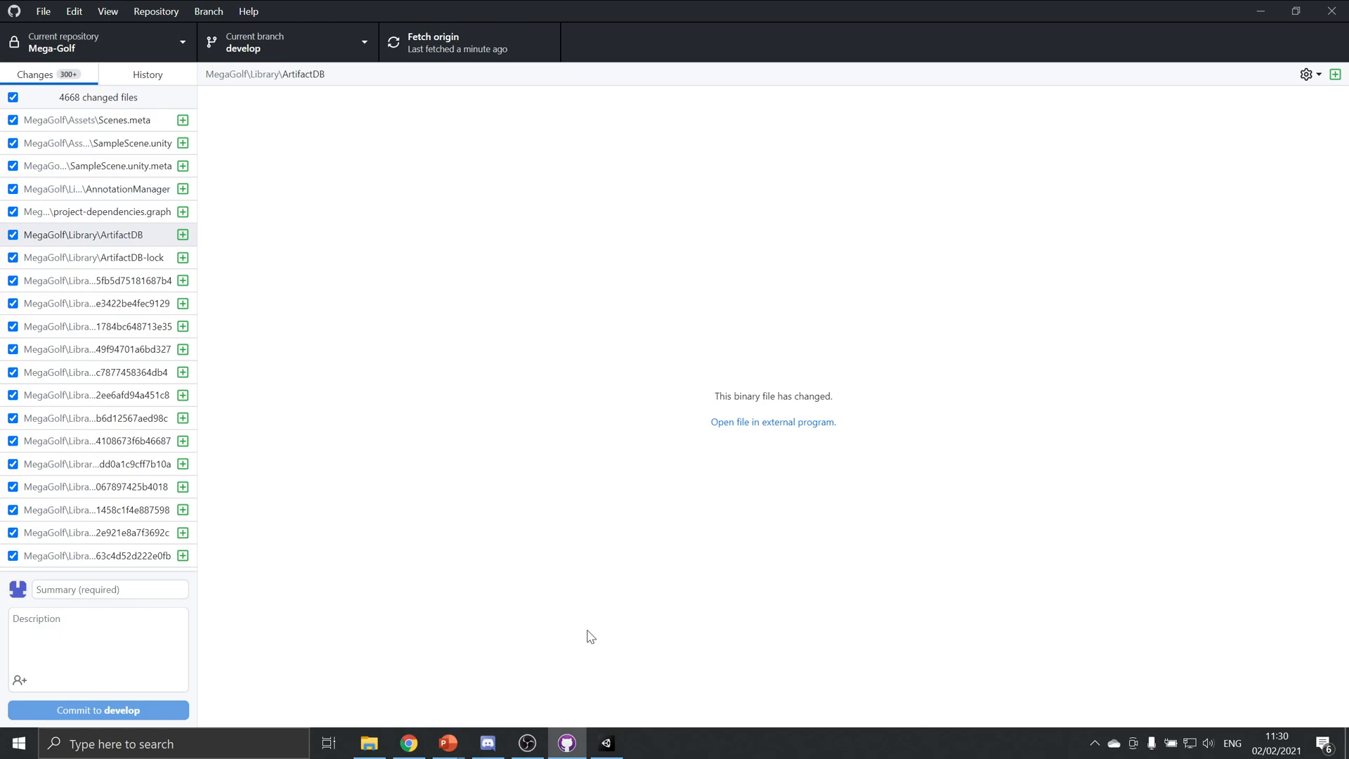
# Open the Documents\GitHub\Mega-Golf repository folder in File Explorer
pyautogui.click(369, 743)
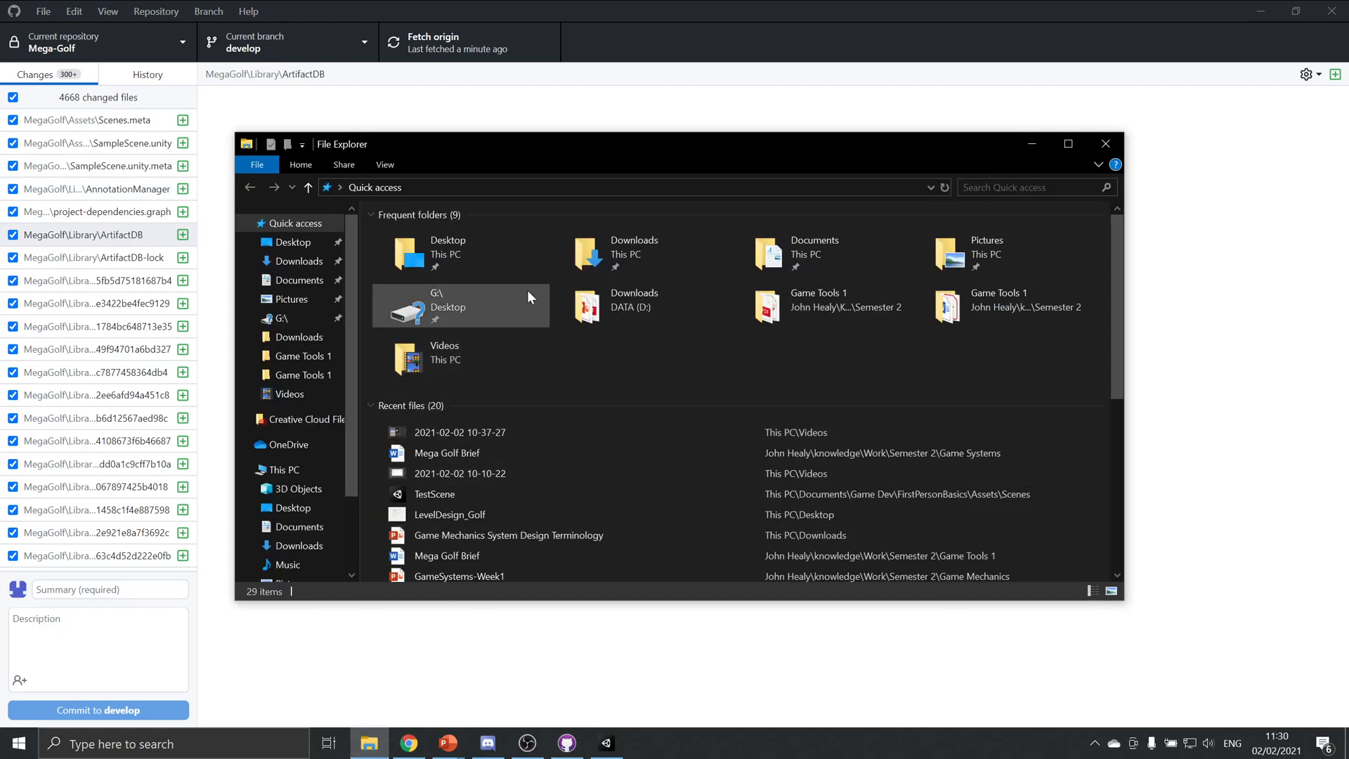
pyautogui.click(639, 244)
pyautogui.doubleClick(815, 243)
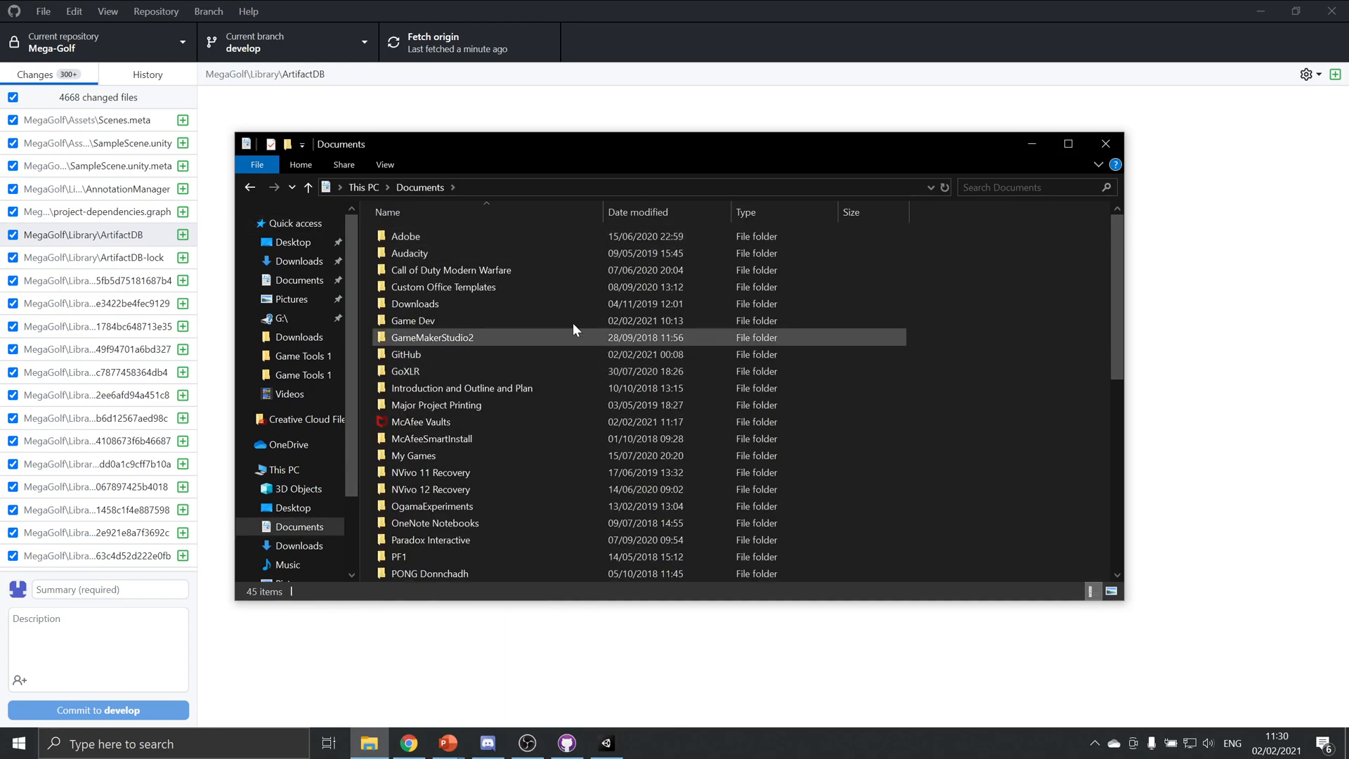
pyautogui.doubleClick(532, 355)
pyautogui.doubleClick(483, 319)
# Move the .gitignore file into the MegaGolf project folder and open that folder to check it
pyautogui.click(391, 253)
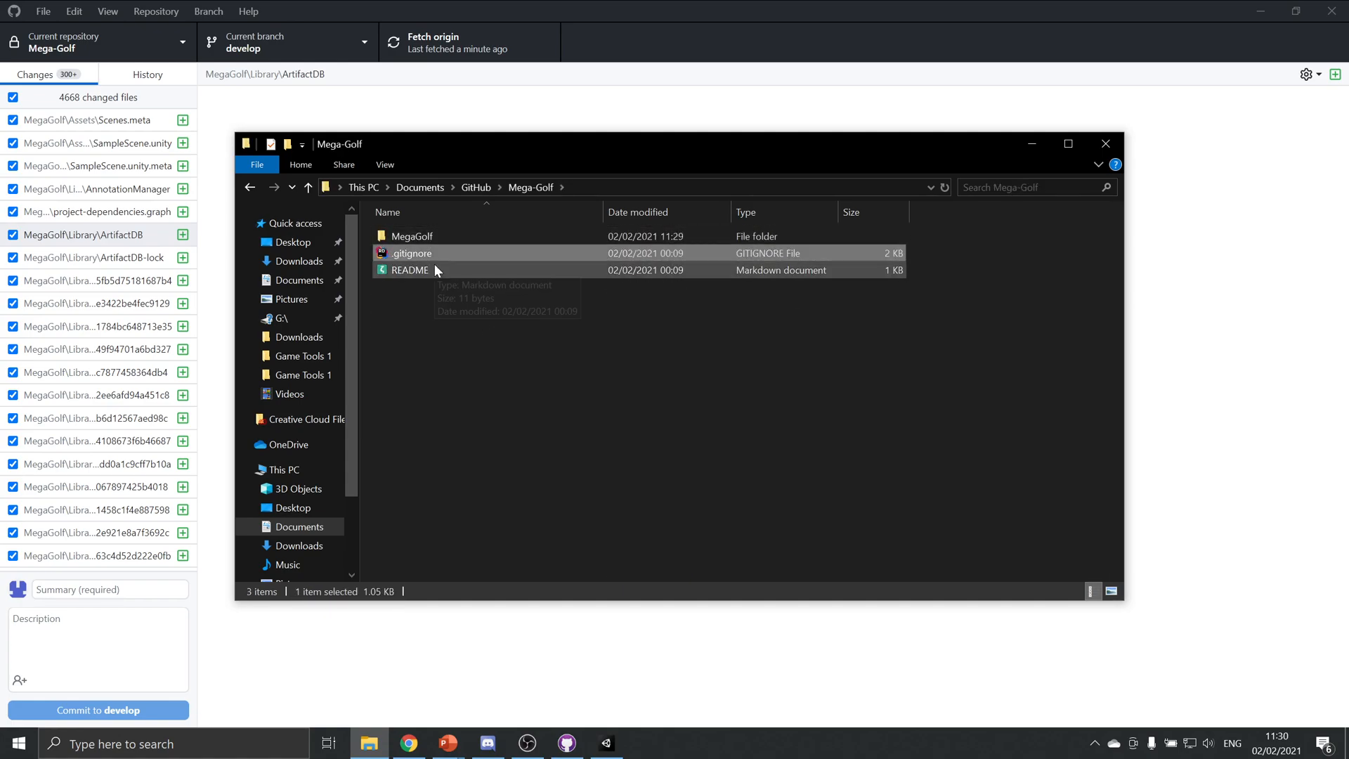
pyautogui.moveTo(435, 251); pyautogui.dragTo(420, 230)
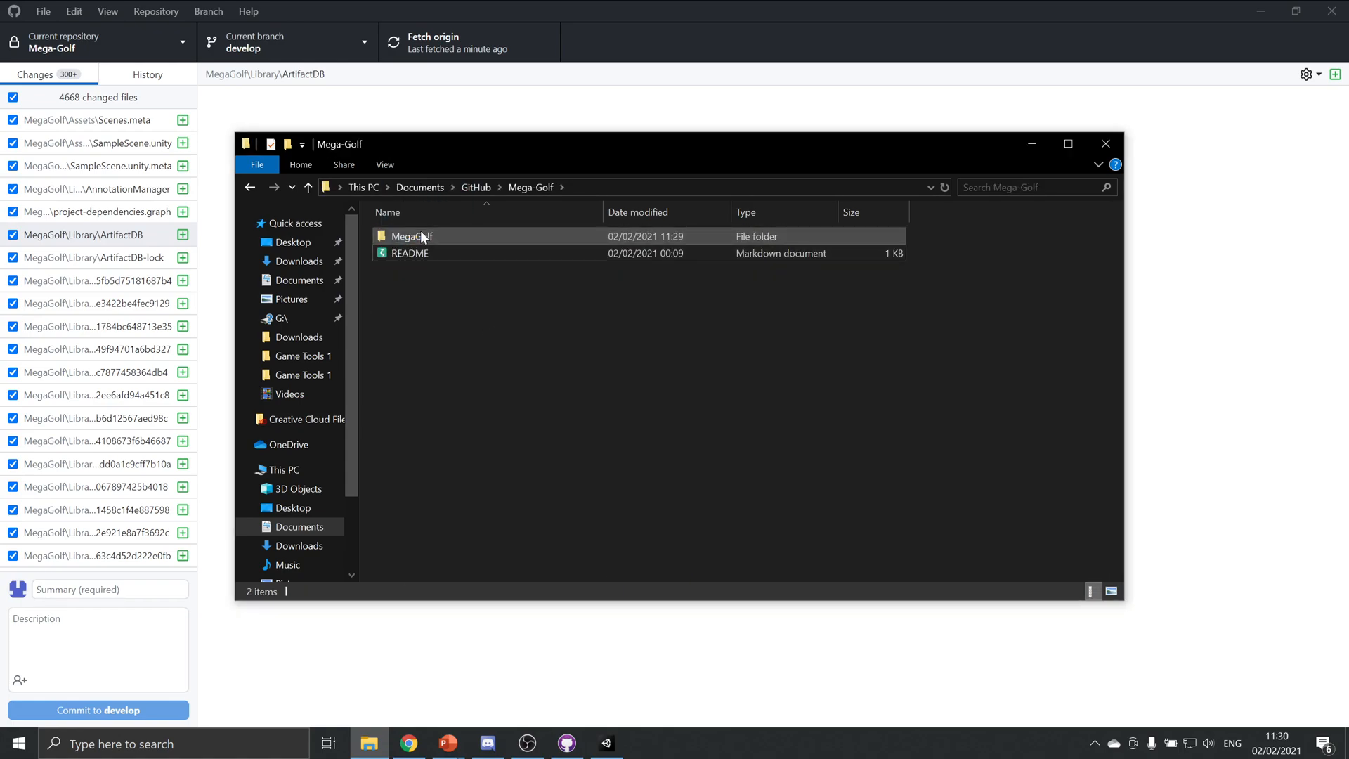
pyautogui.doubleClick(424, 237)
pyautogui.click(419, 353)
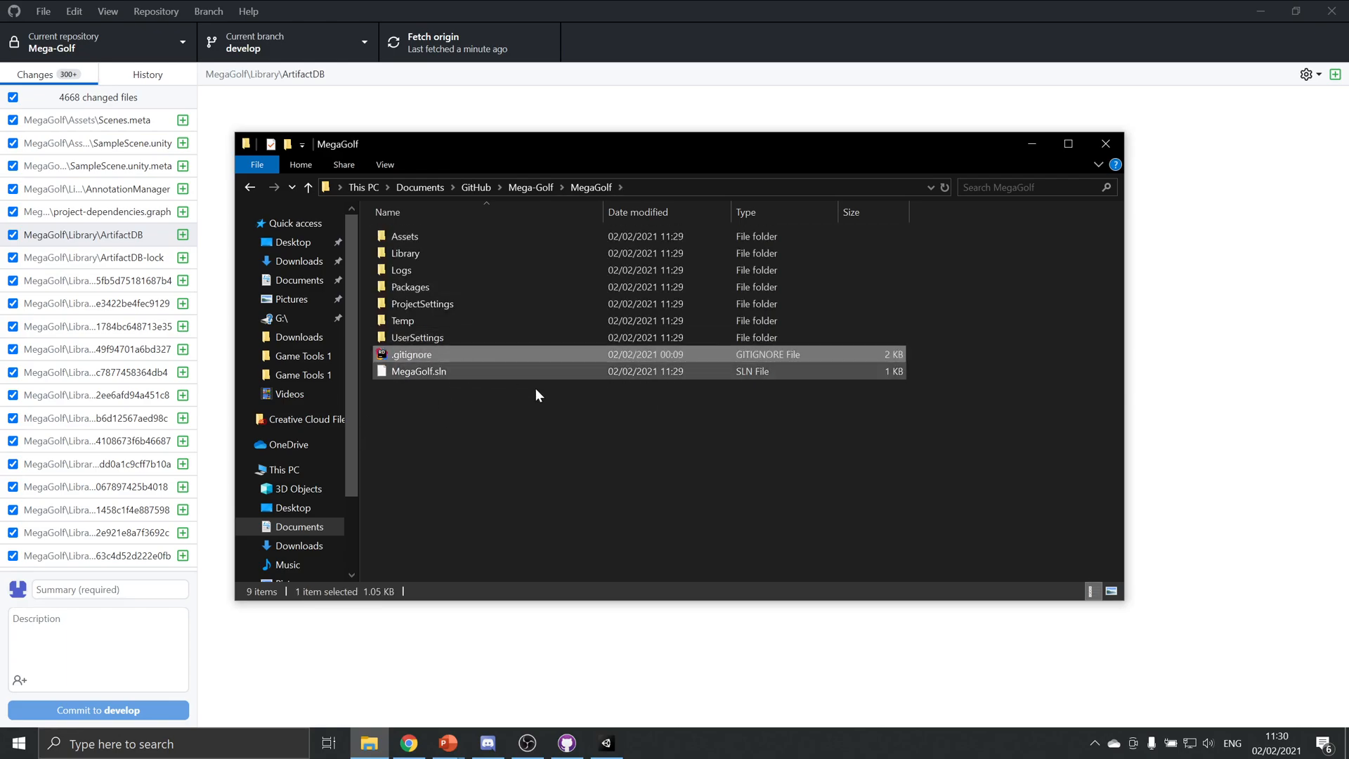
pyautogui.click(634, 486)
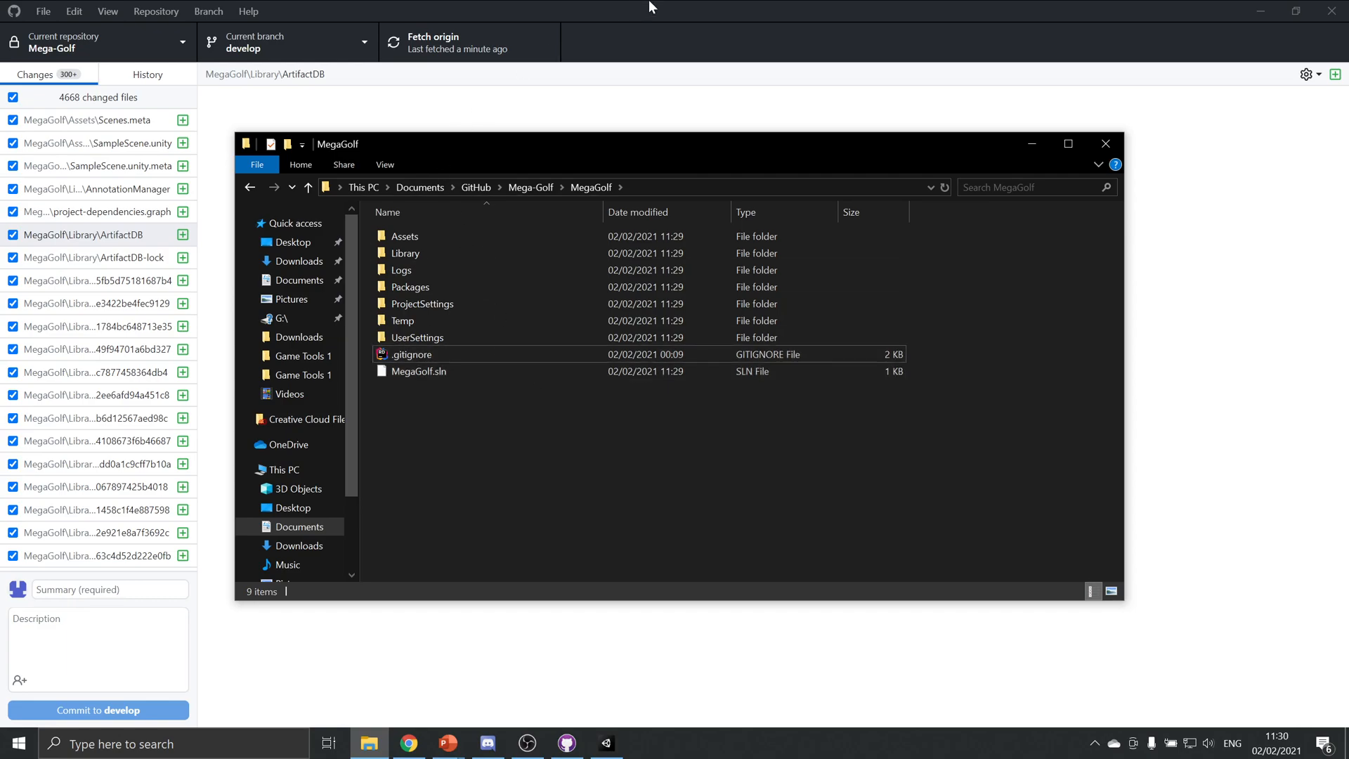
# In GitHub Desktop, commit all changes to develop with the summary "Created empty Unity project and moved gitignore." and push to origin
pyautogui.click(727, 7)
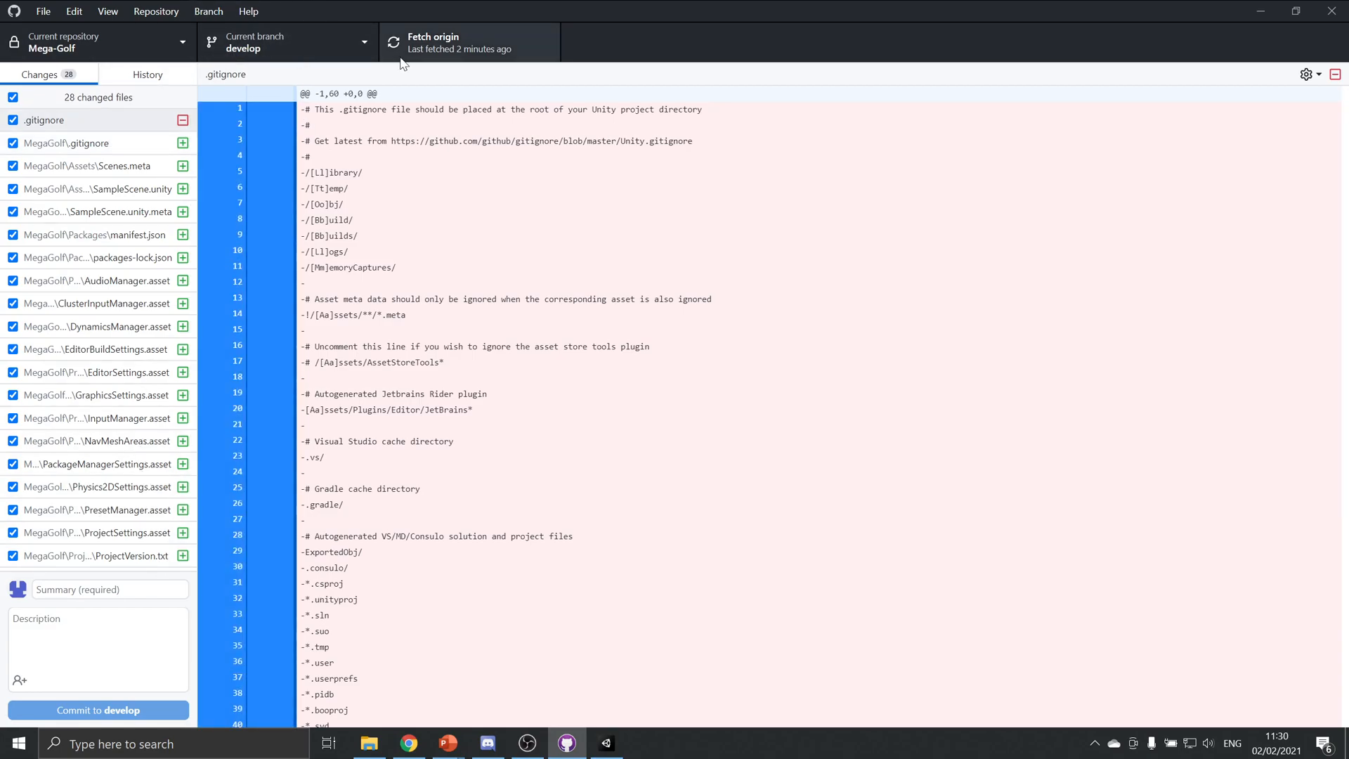
pyautogui.click(126, 589)
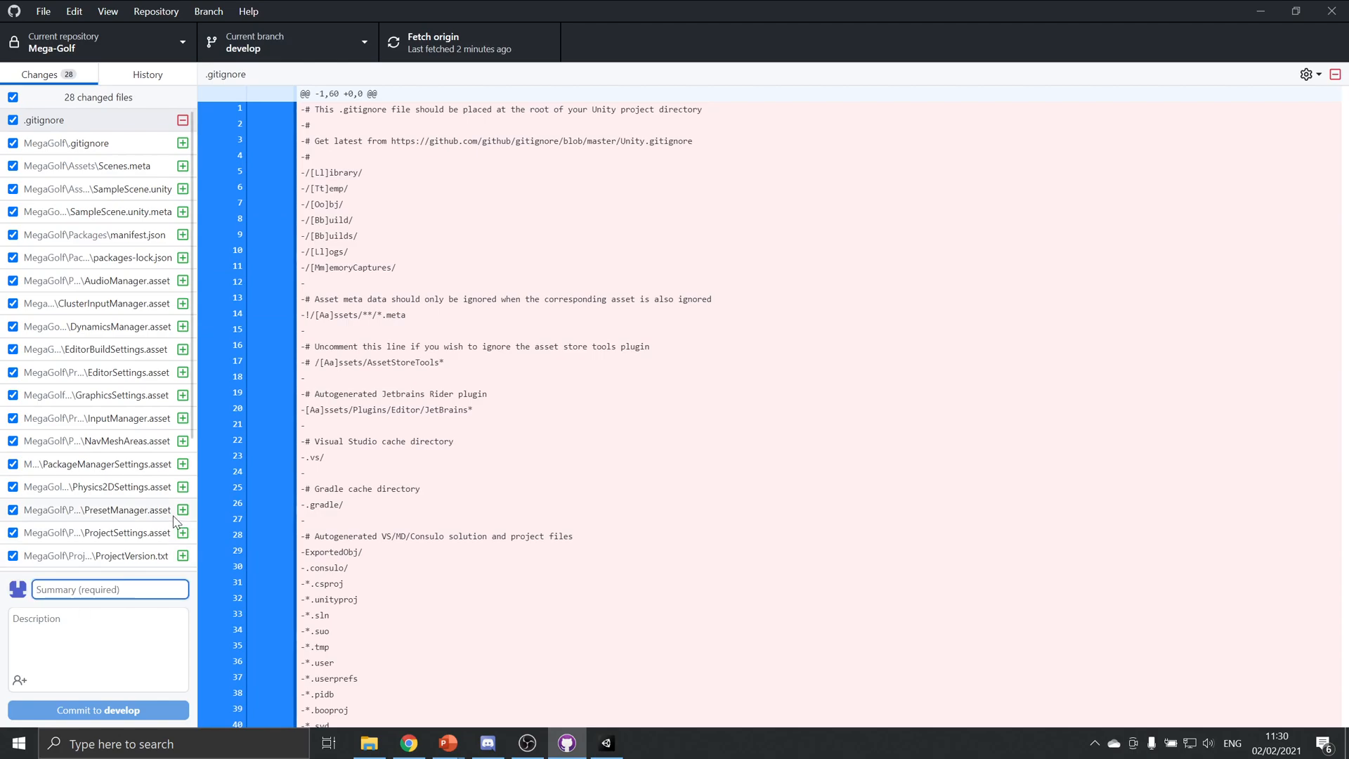
pyautogui.write('Mov')
pyautogui.press('BackSpace')
pyautogui.write('C')
pyautogui.press('BackSpace')
pyautogui.write('Created empty Unity proje')
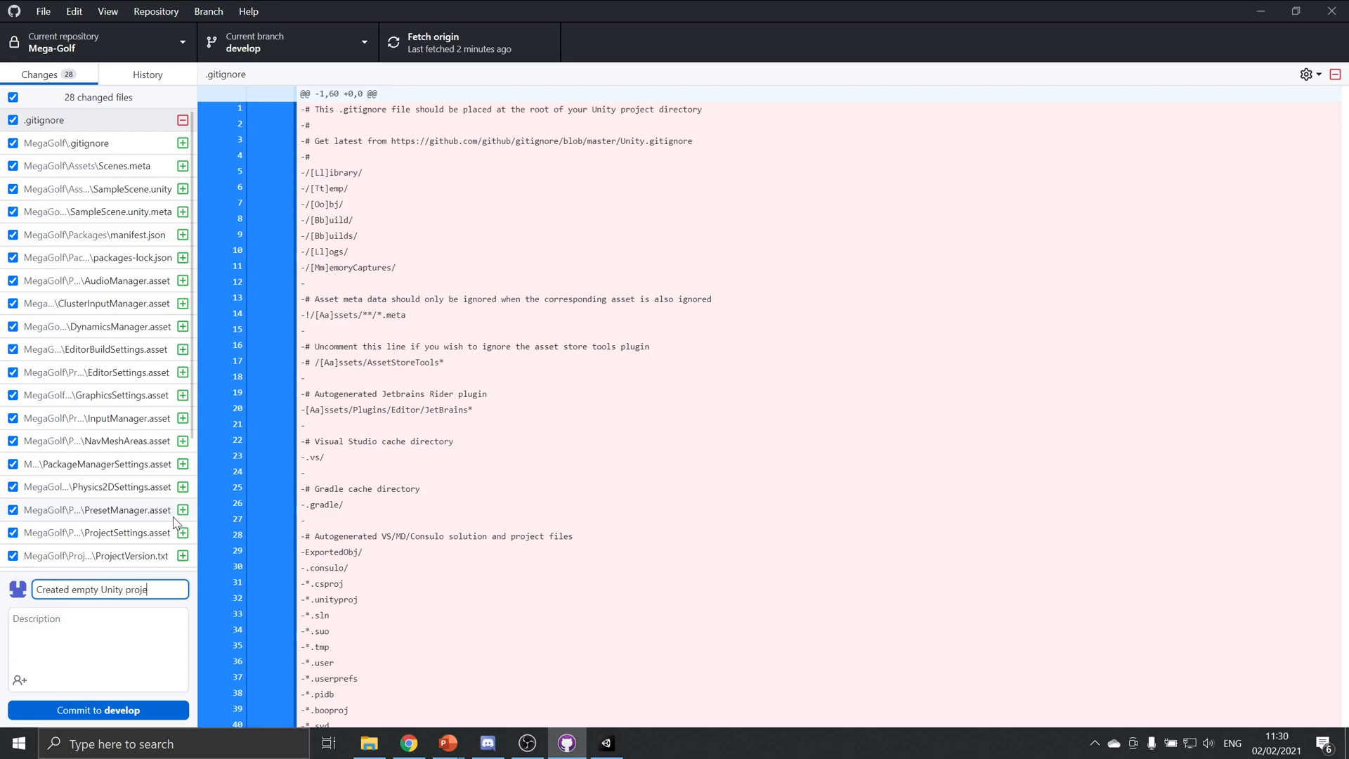
pyautogui.write('moved gitignore.')
pyautogui.click(124, 703)
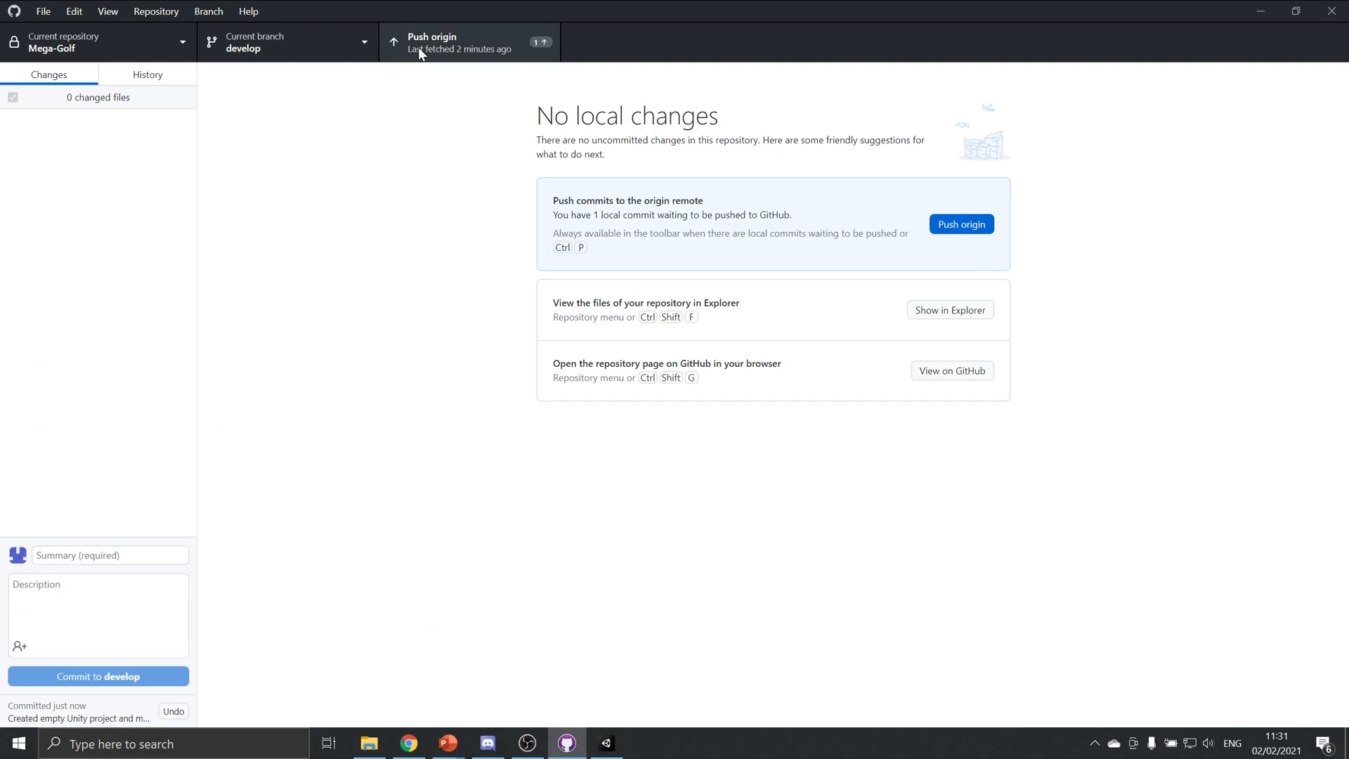
pyautogui.click(440, 45)
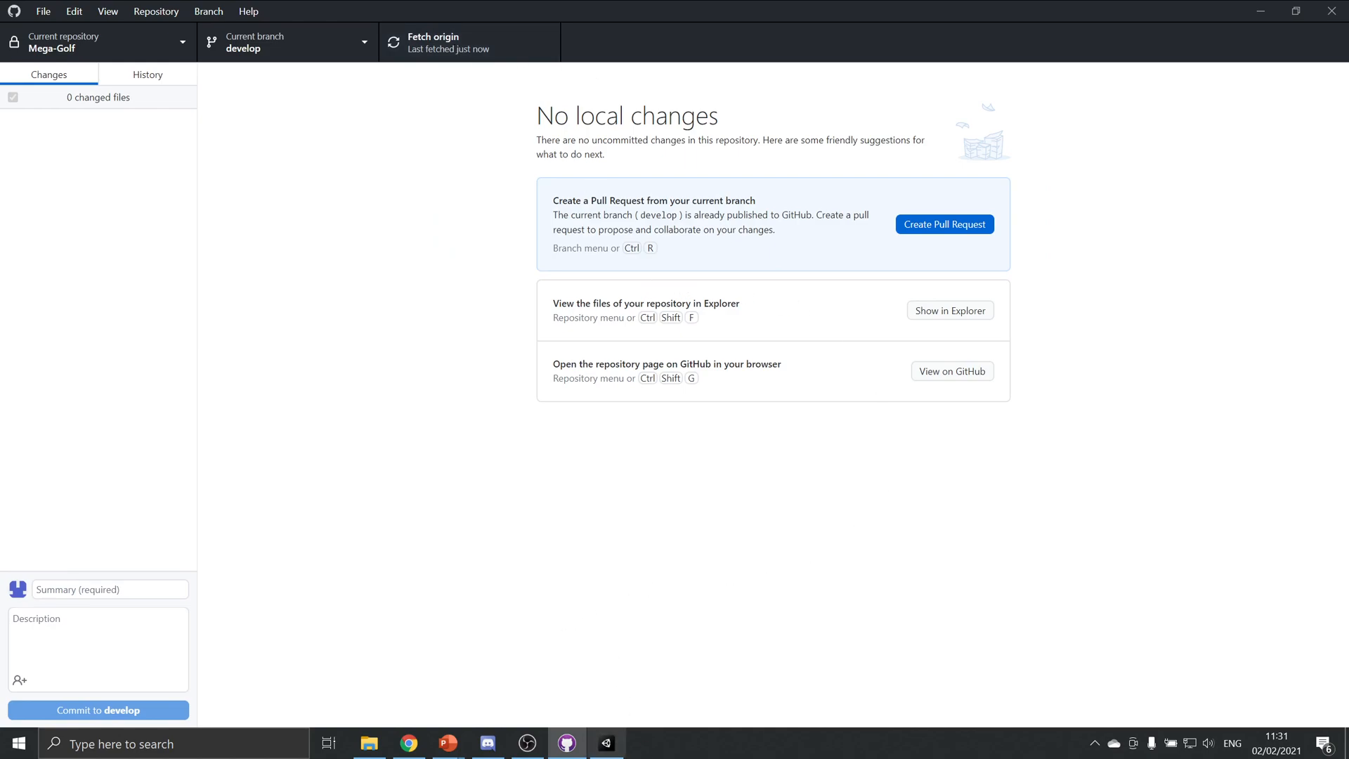
# Switch to Unity and create a new scene from the Basic (Built-in) template
pyautogui.click(606, 743)
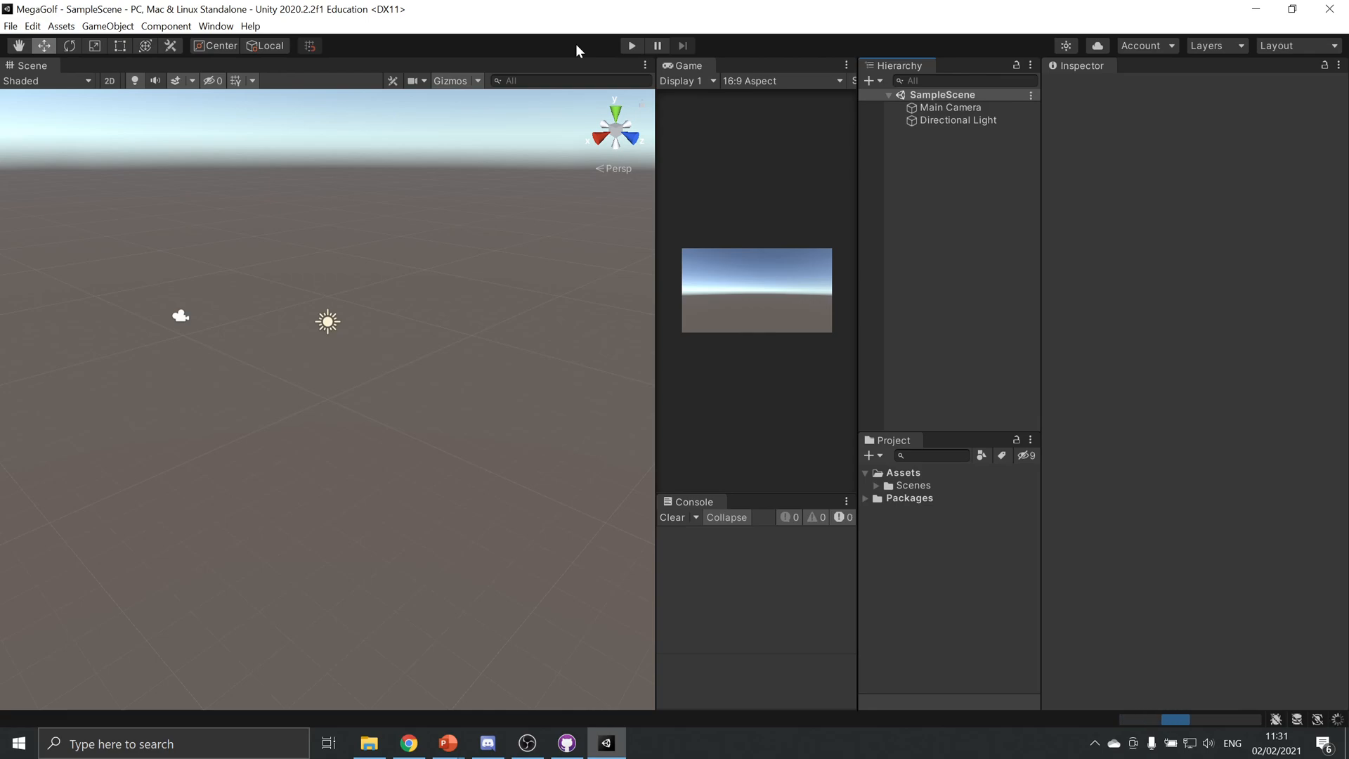
pyautogui.click(13, 26)
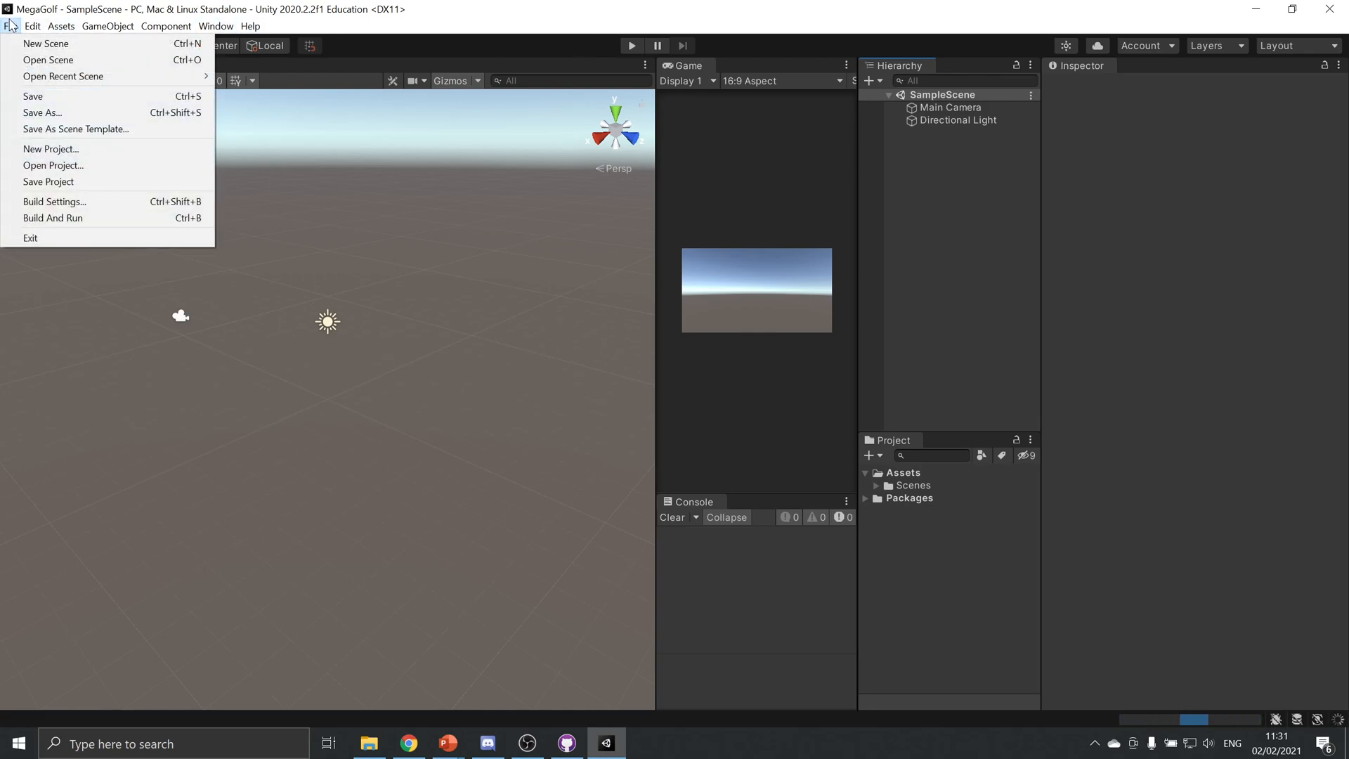
pyautogui.click(44, 43)
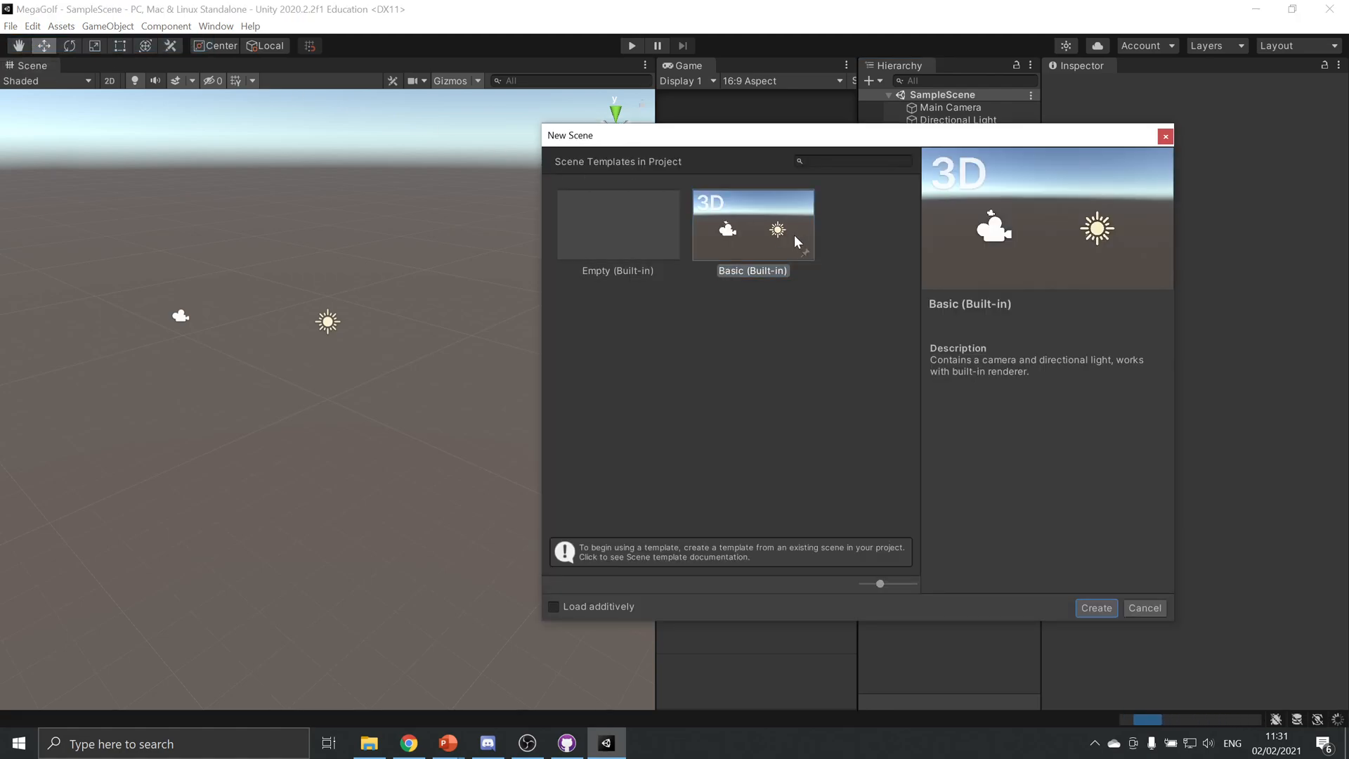
pyautogui.doubleClick(760, 211)
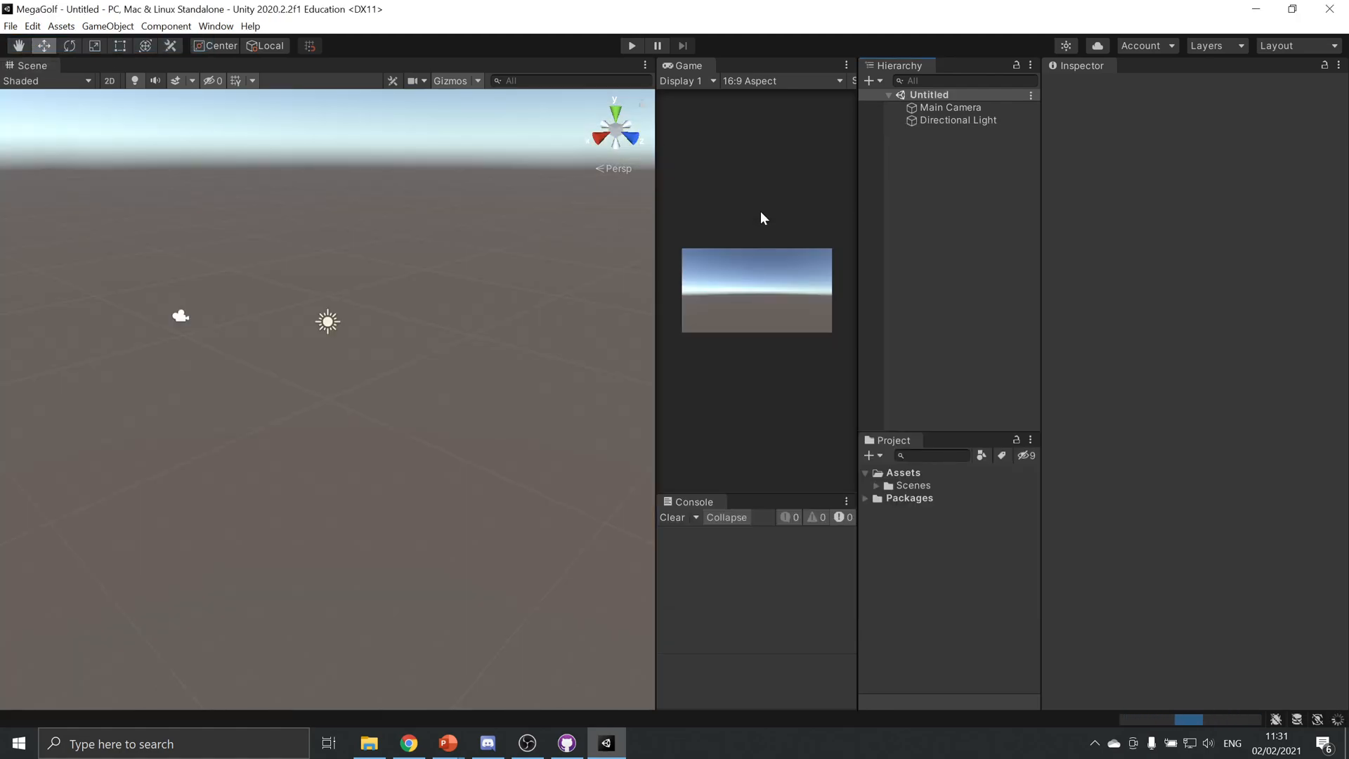
# Save the new scene as TestGolf in the project's Assets/Scenes folder
pyautogui.hotkey('ctrl', 's')
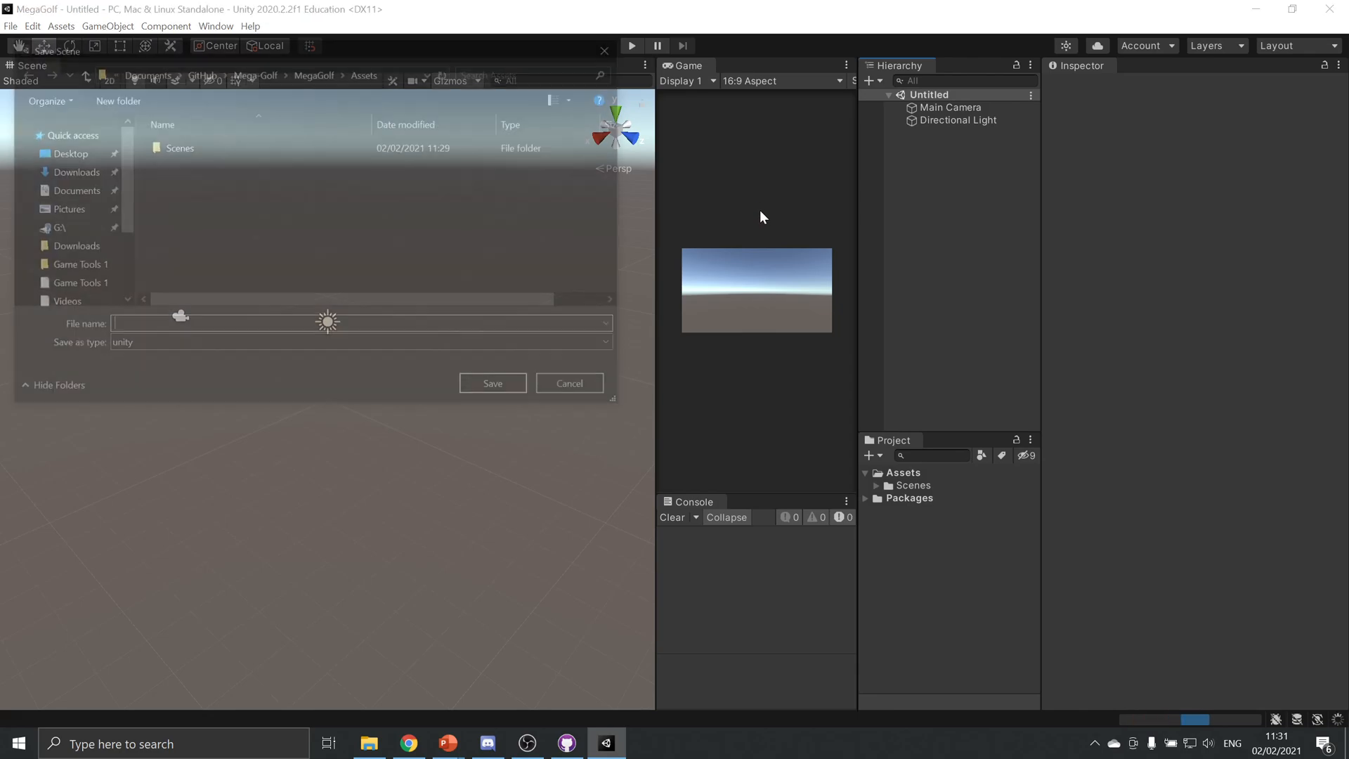
pyautogui.doubleClick(279, 149)
pyautogui.click(385, 325)
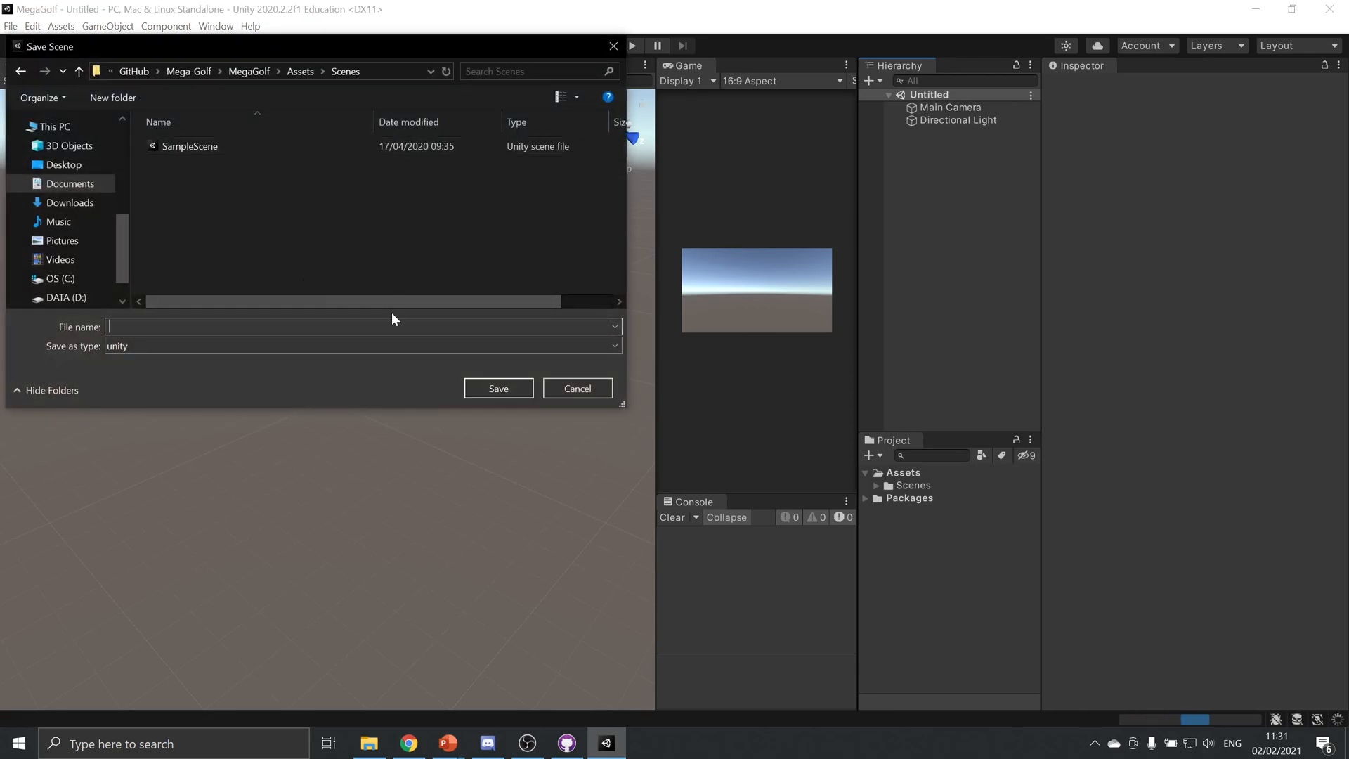
pyautogui.write('TestGolf')
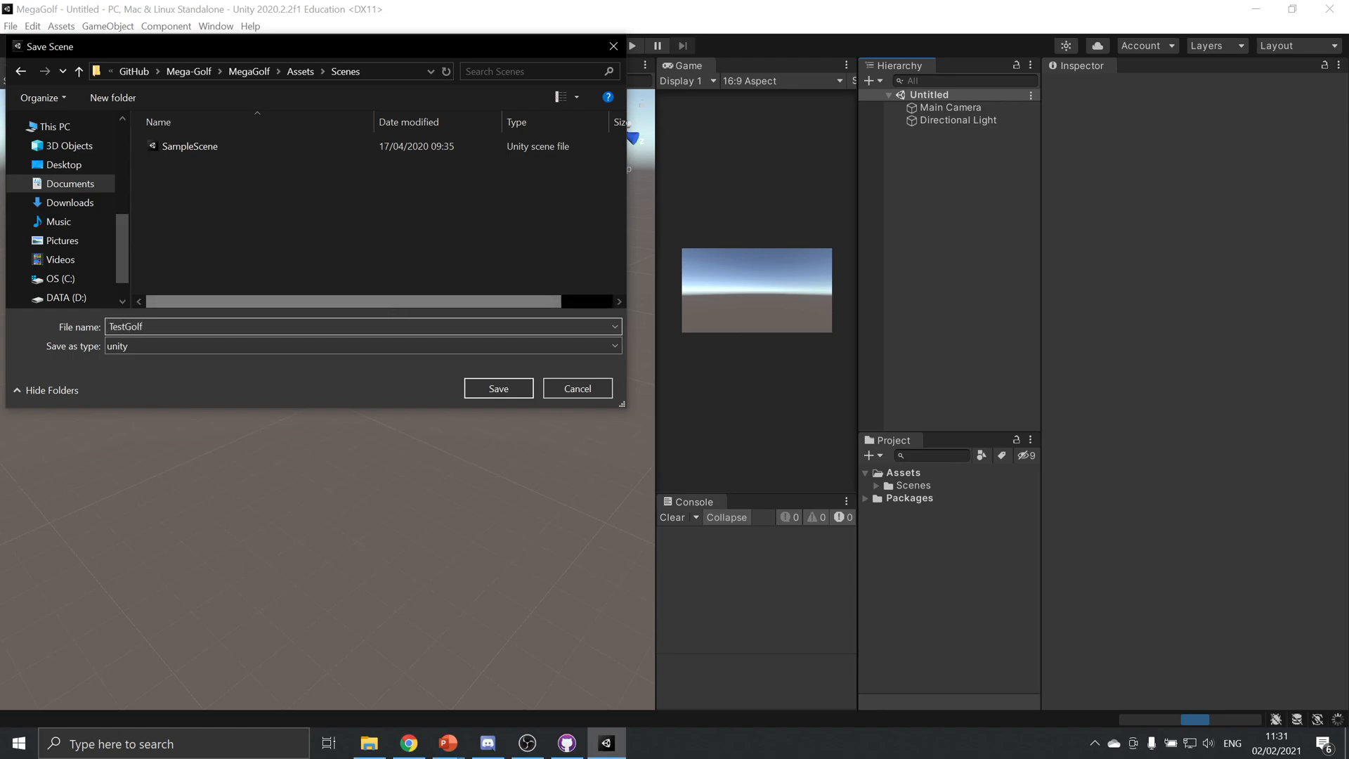
pyautogui.press('Return')
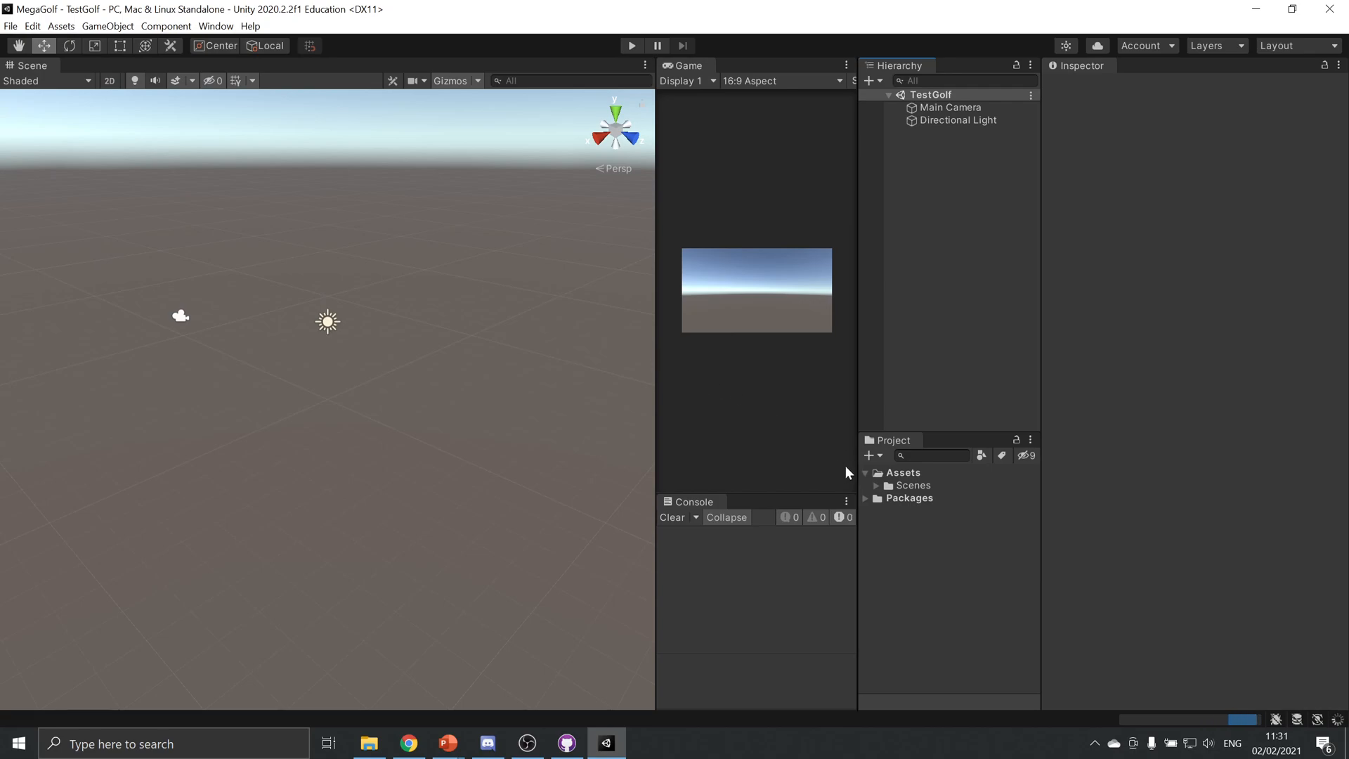
# Delete the SampleScene asset from the Scenes folder and select the TestGolf scene asset
pyautogui.click(876, 484)
pyautogui.click(953, 496)
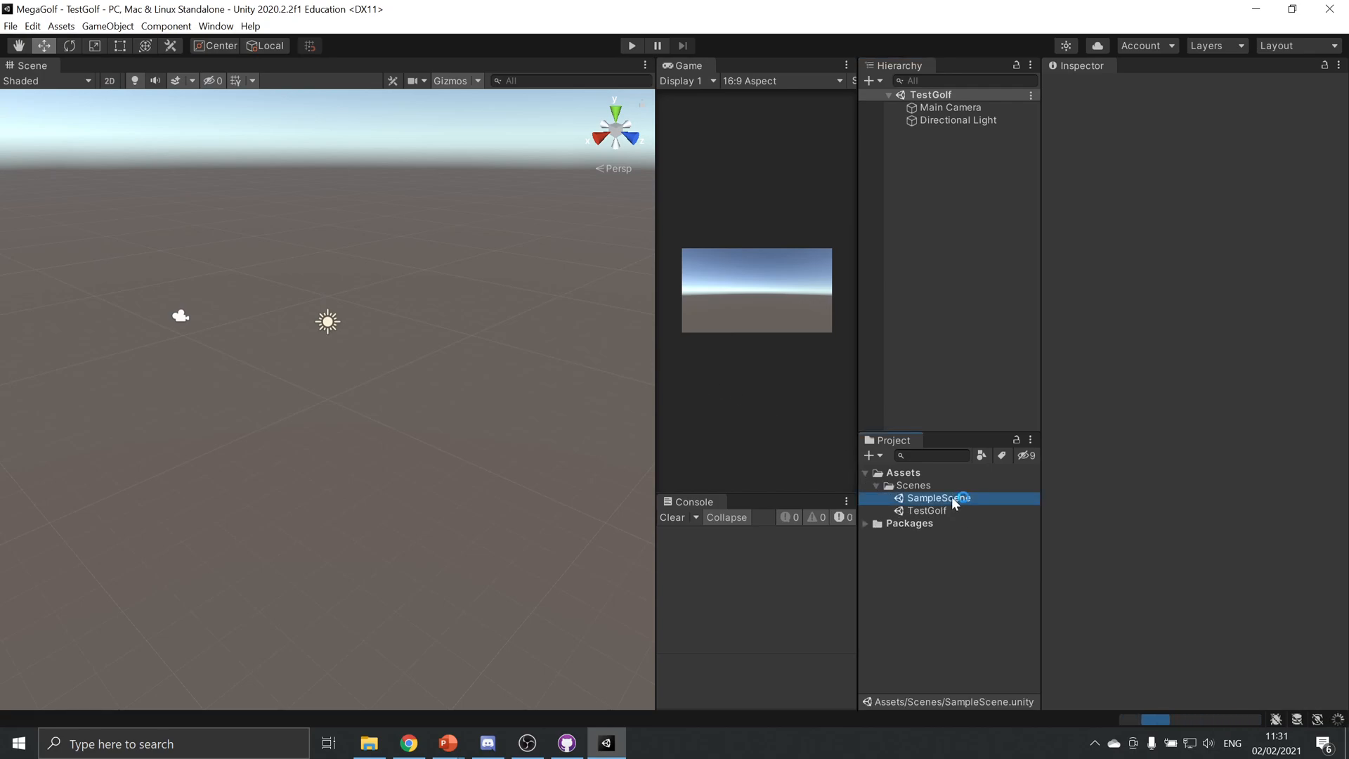
pyautogui.press('Delete')
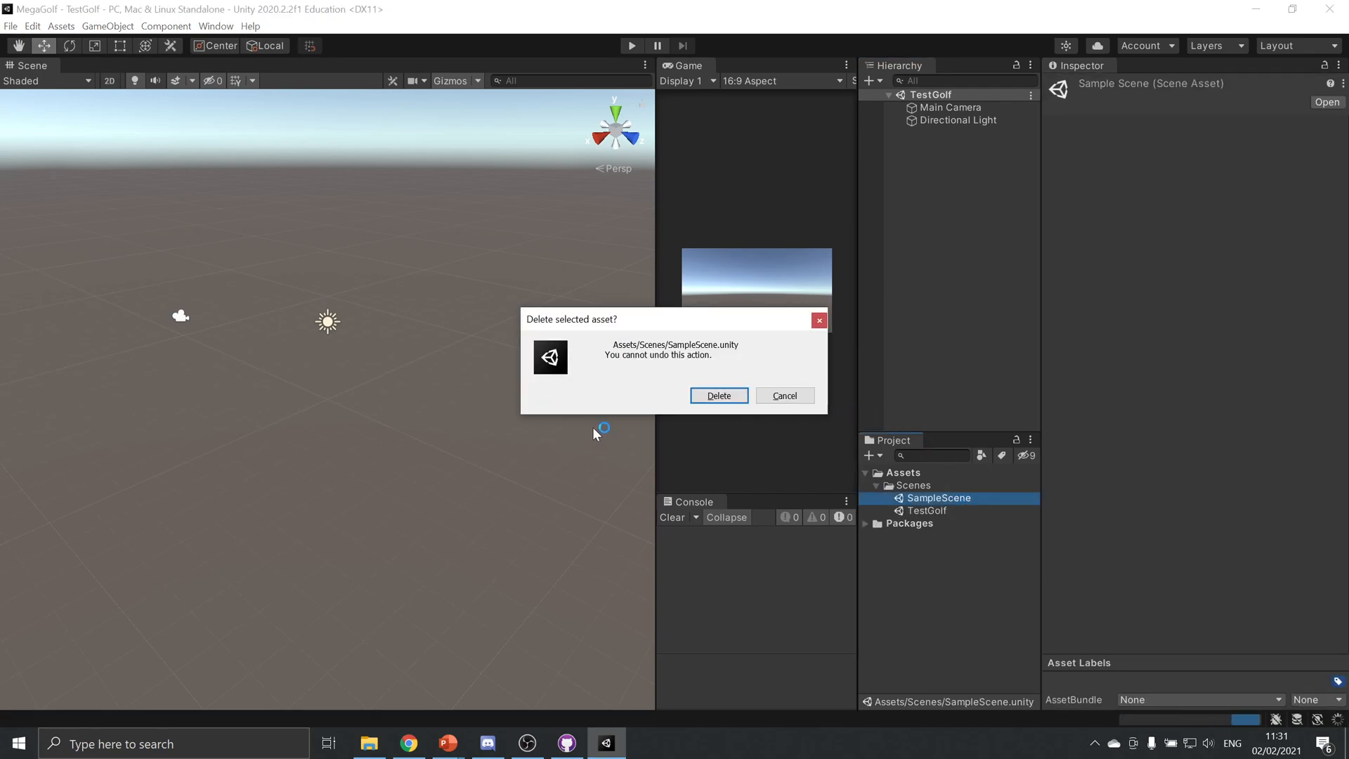
pyautogui.click(727, 393)
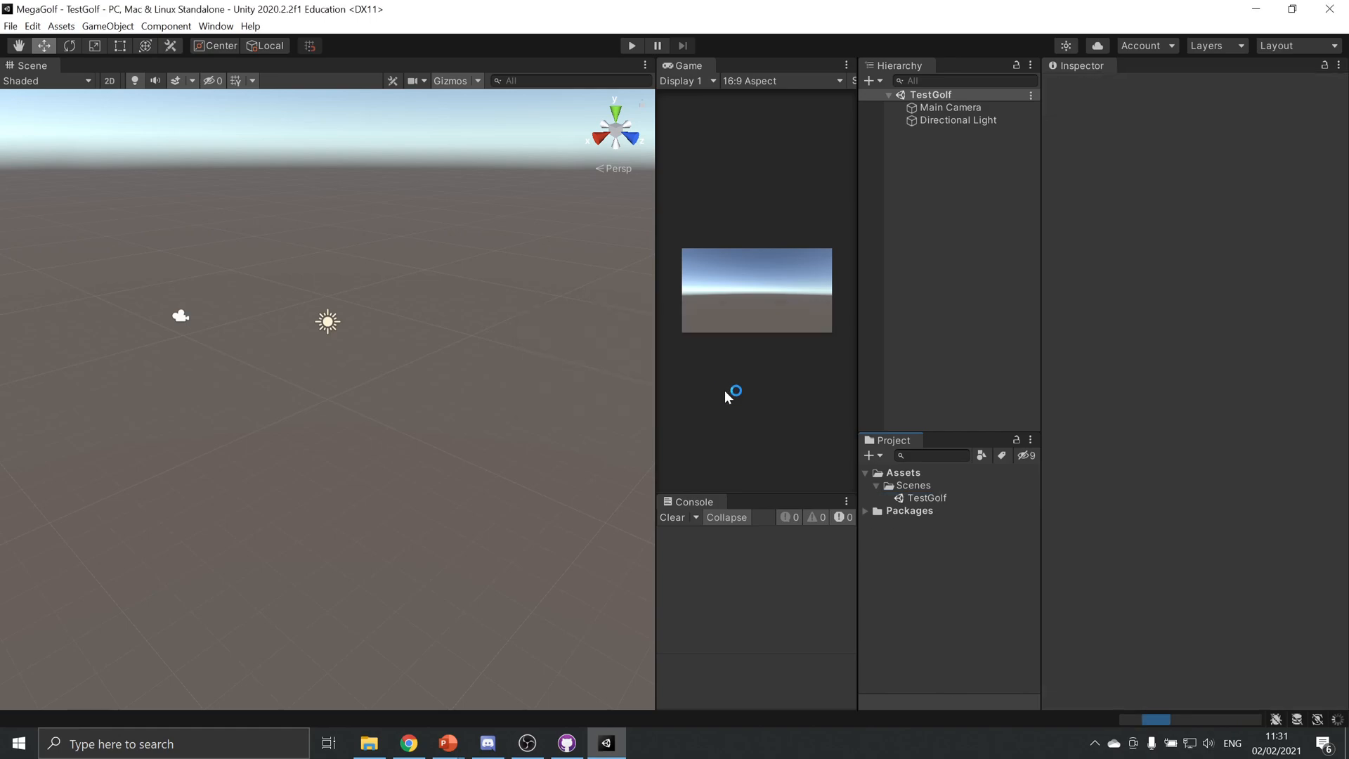
pyautogui.click(929, 498)
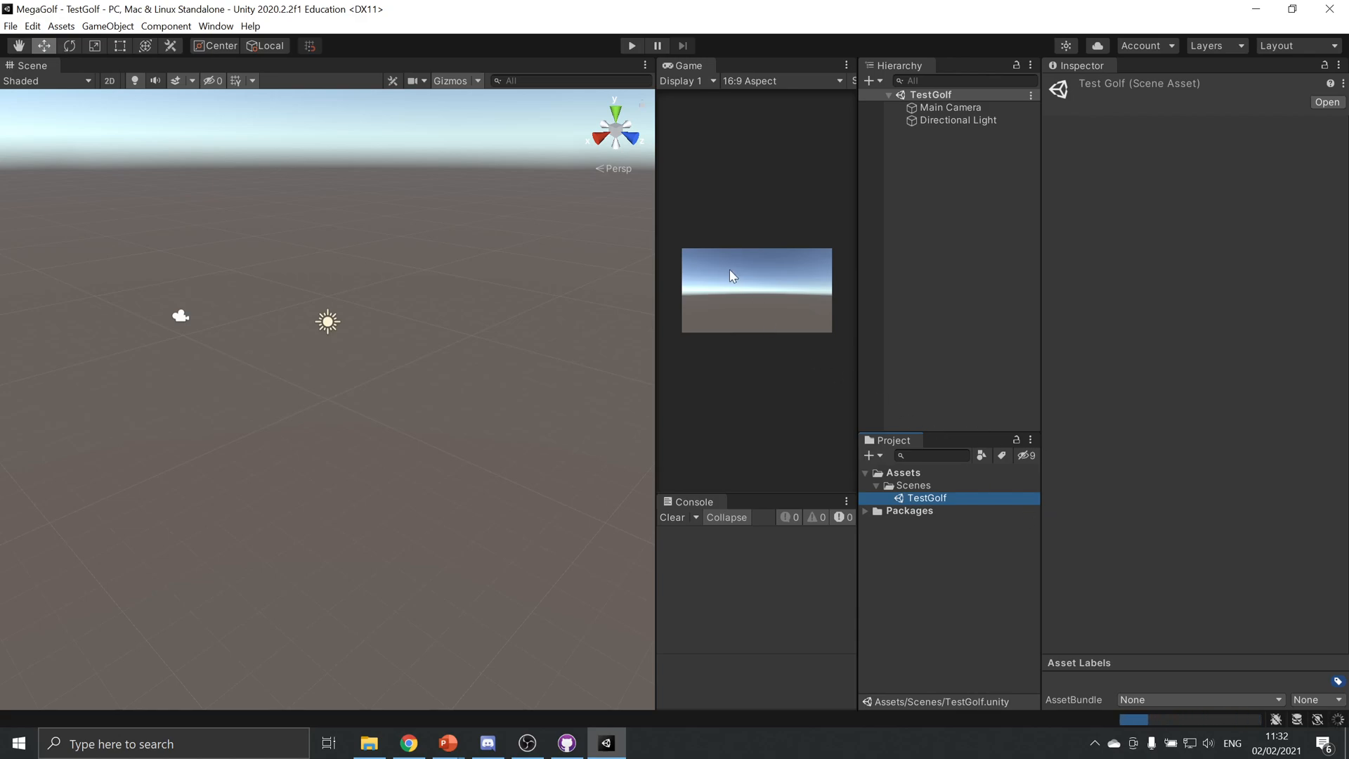
# Add a 3D sphere to the TestGolf scene and rename it Ball
pyautogui.click(124, 28)
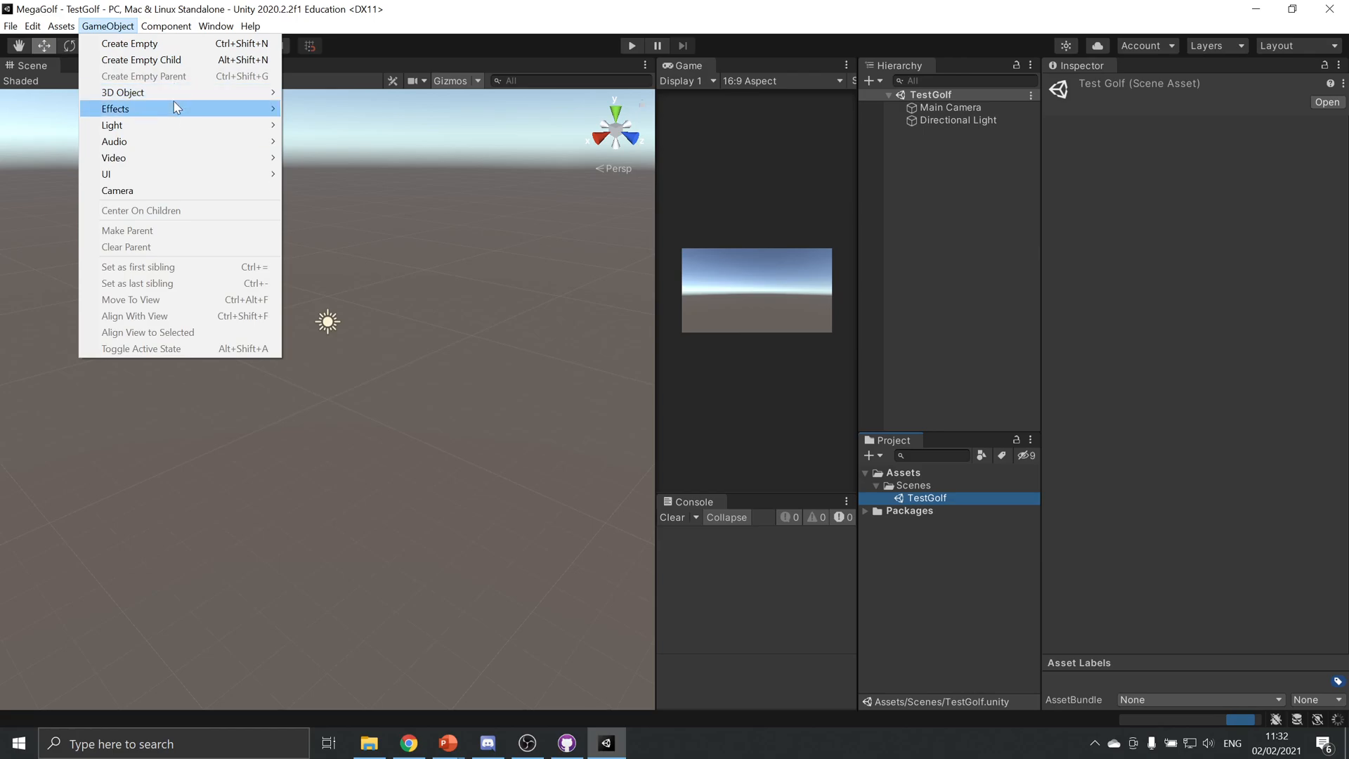
pyautogui.moveTo(179, 90)
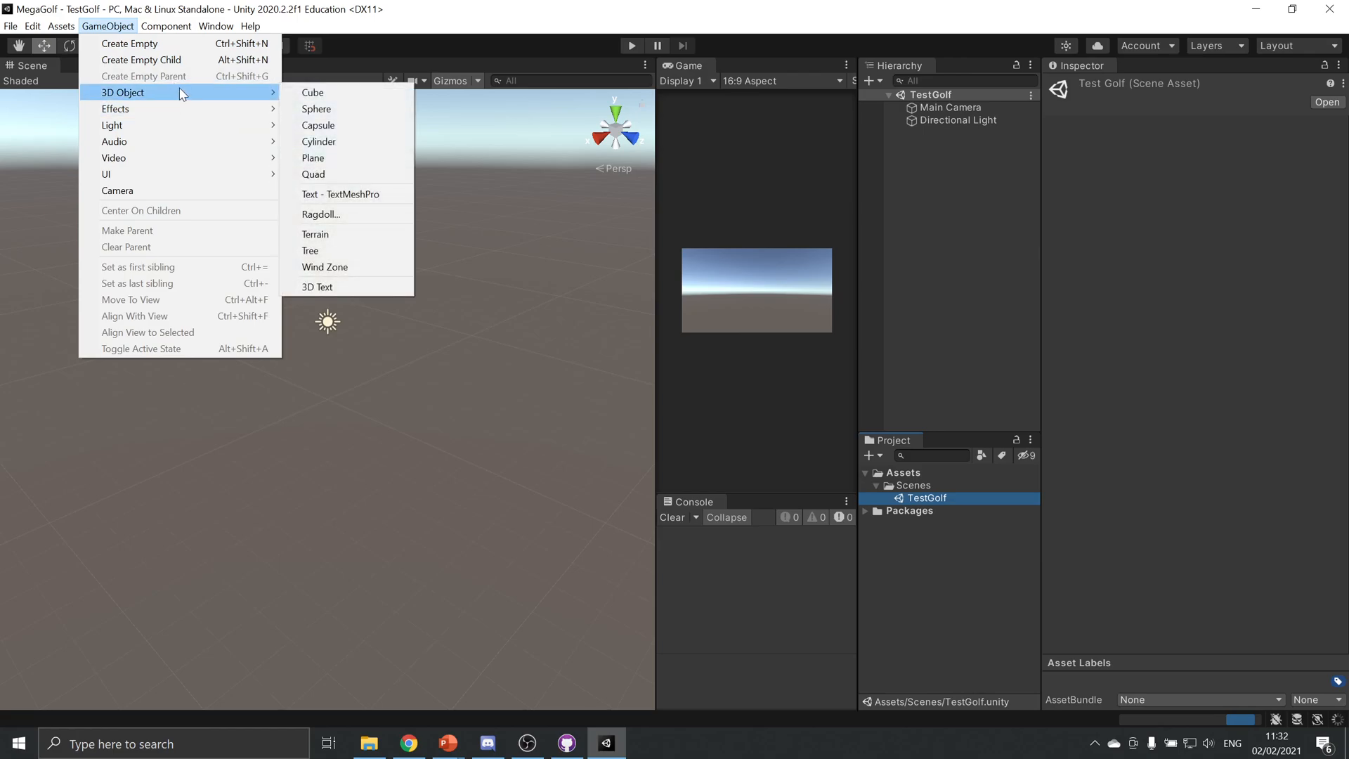
pyautogui.click(365, 103)
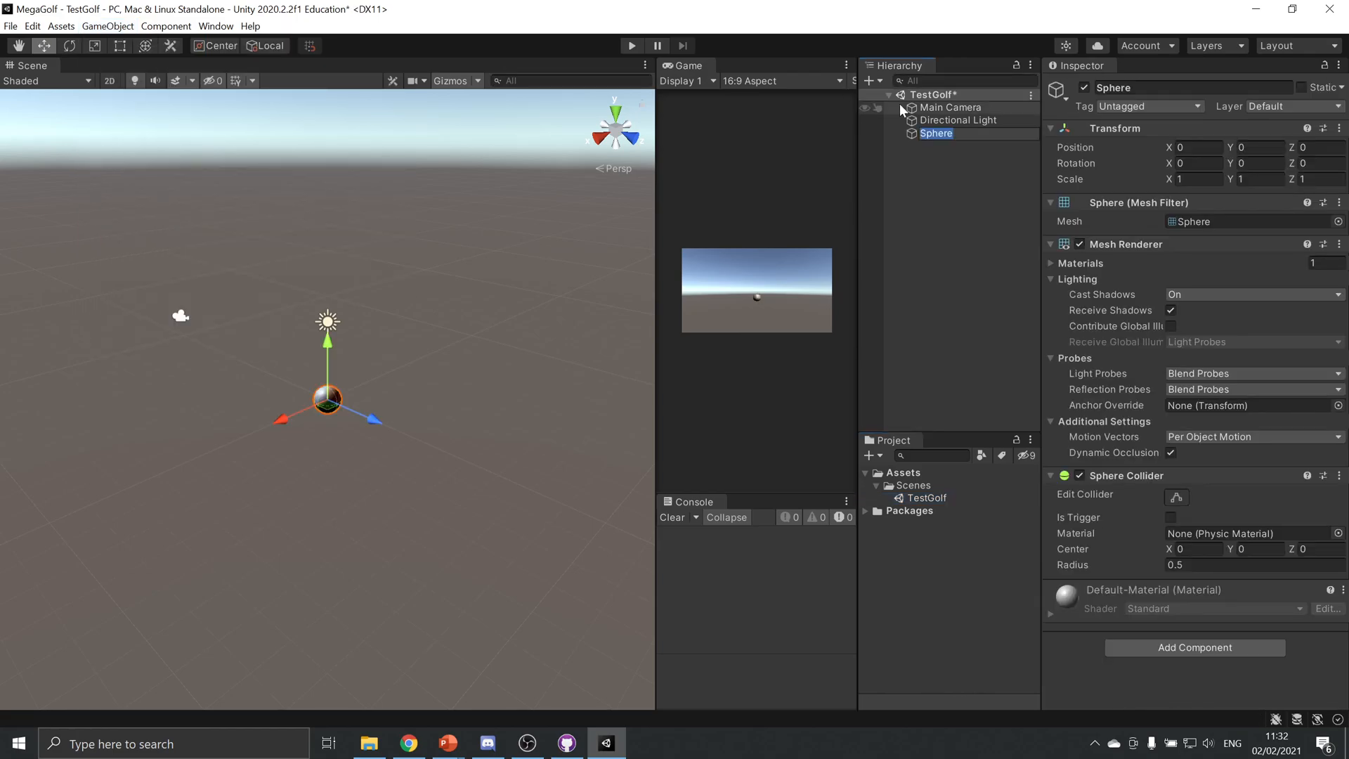
pyautogui.click(1131, 87)
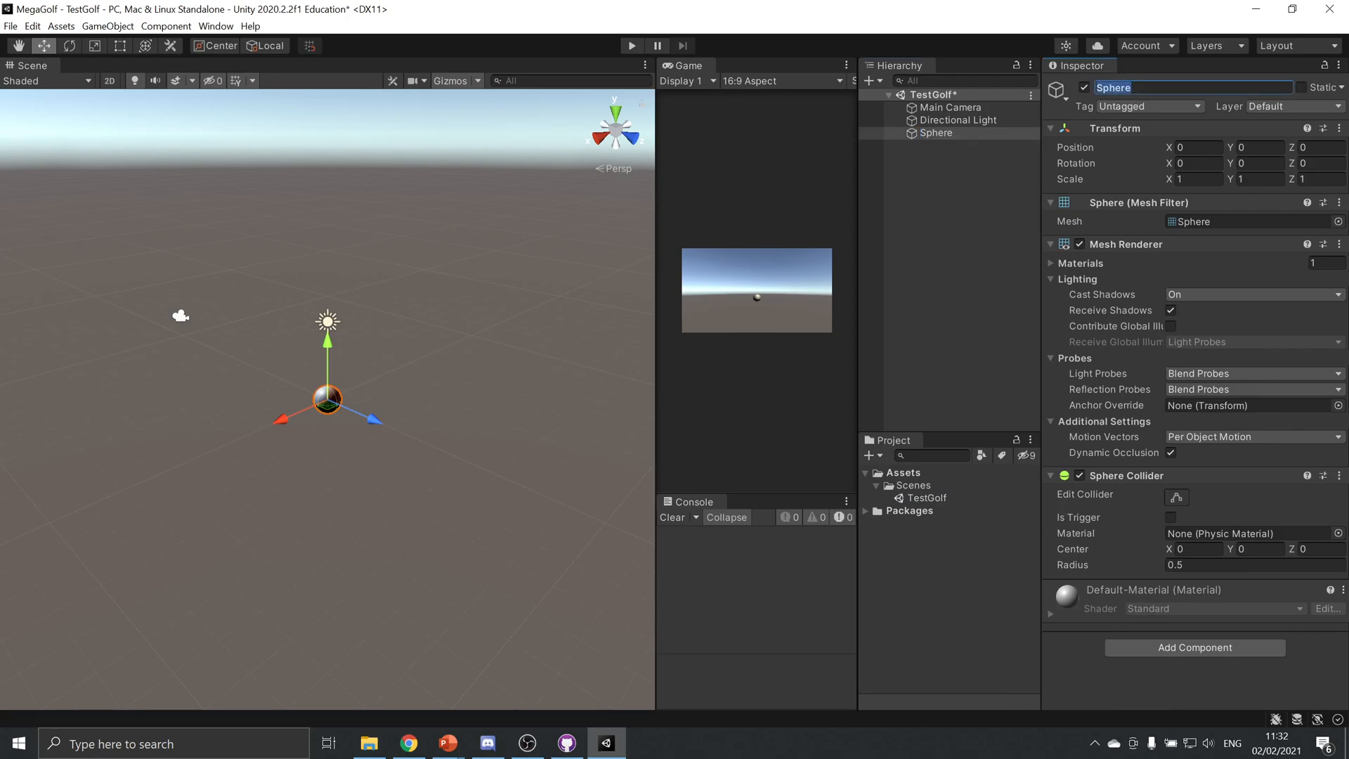
pyautogui.write('Ball')
pyautogui.press('Return')
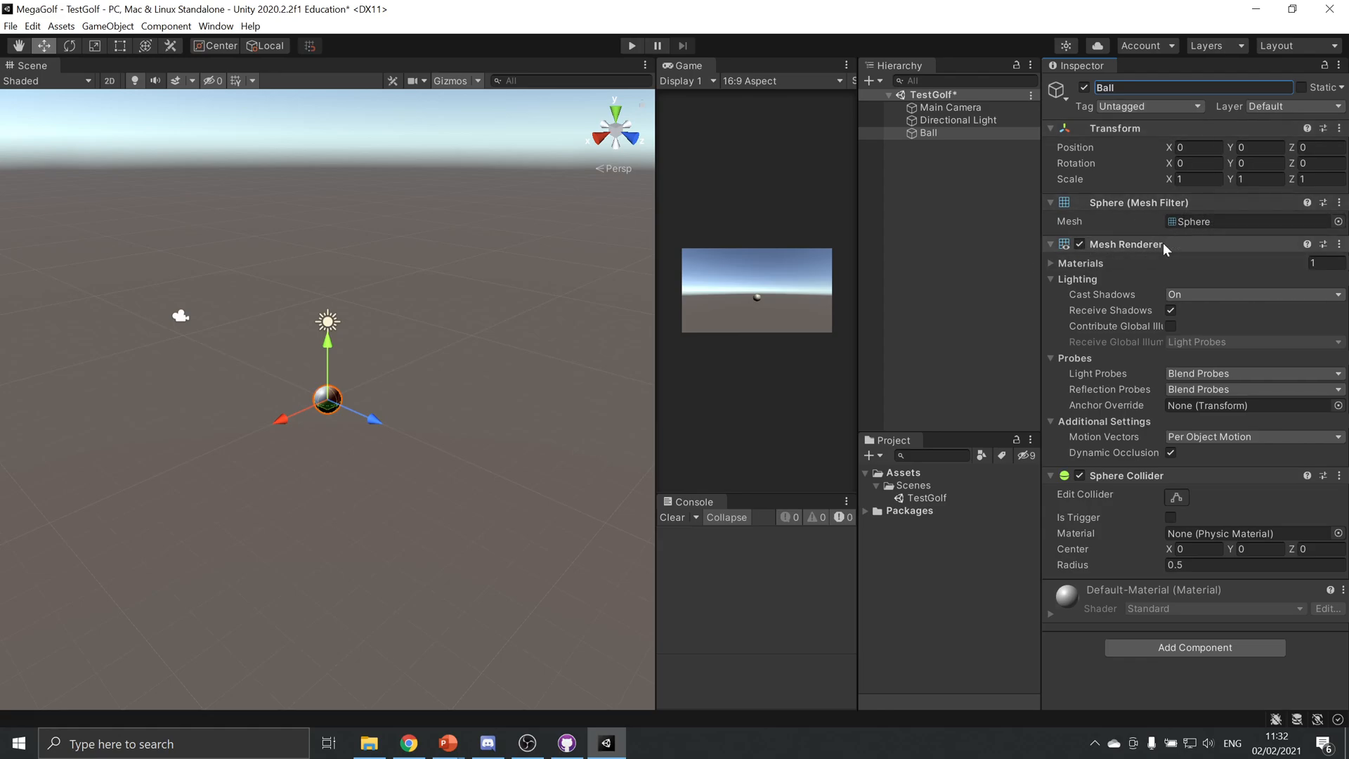
# Run the scene in play mode to check how the Ball behaves without physics, and stop it
pyautogui.click(1200, 445)
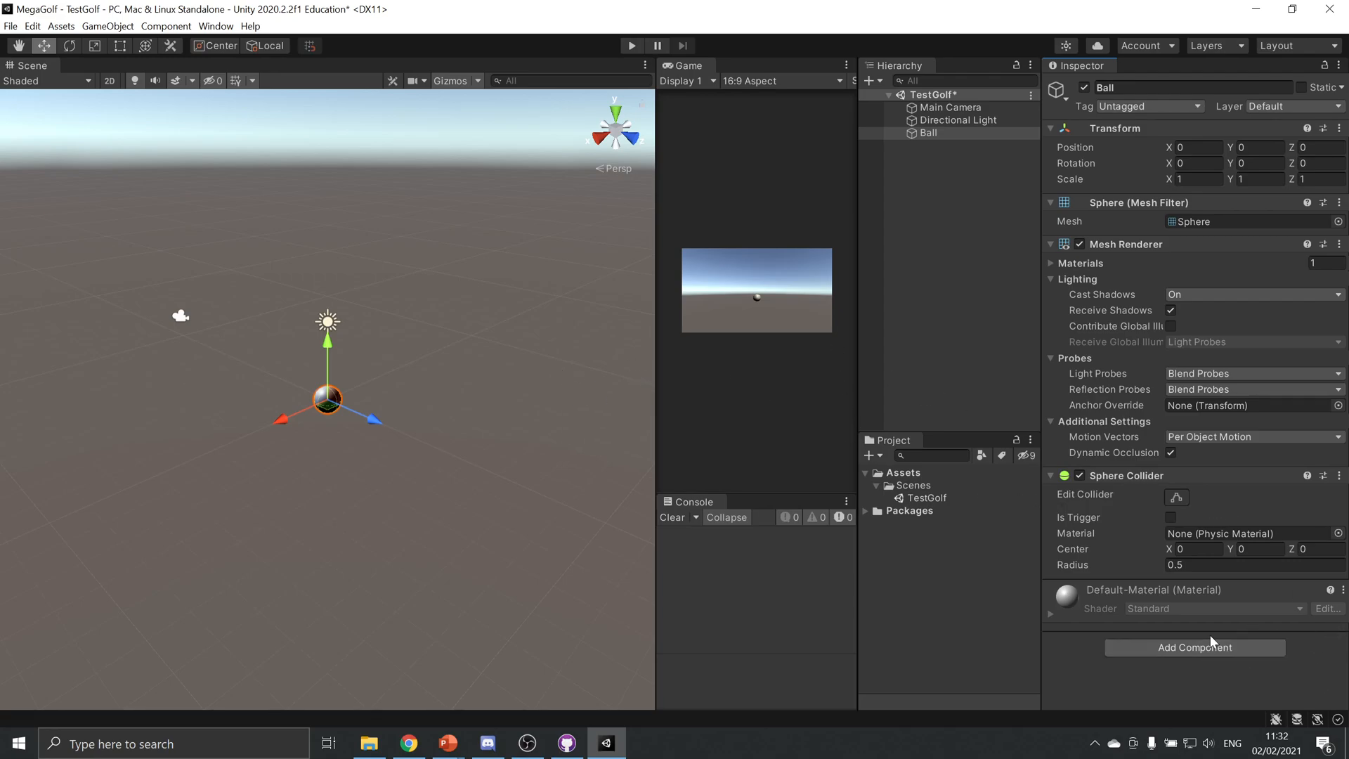
pyautogui.click(632, 46)
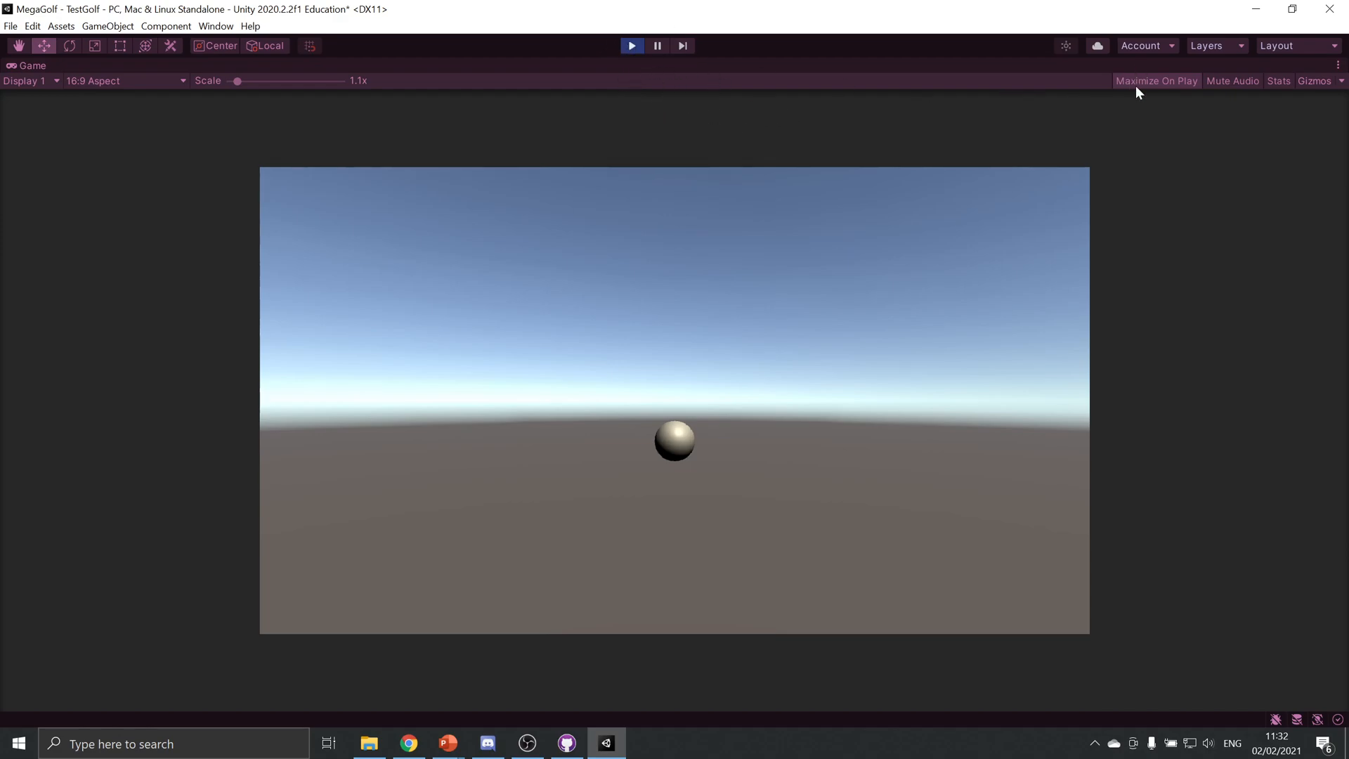
pyautogui.click(636, 46)
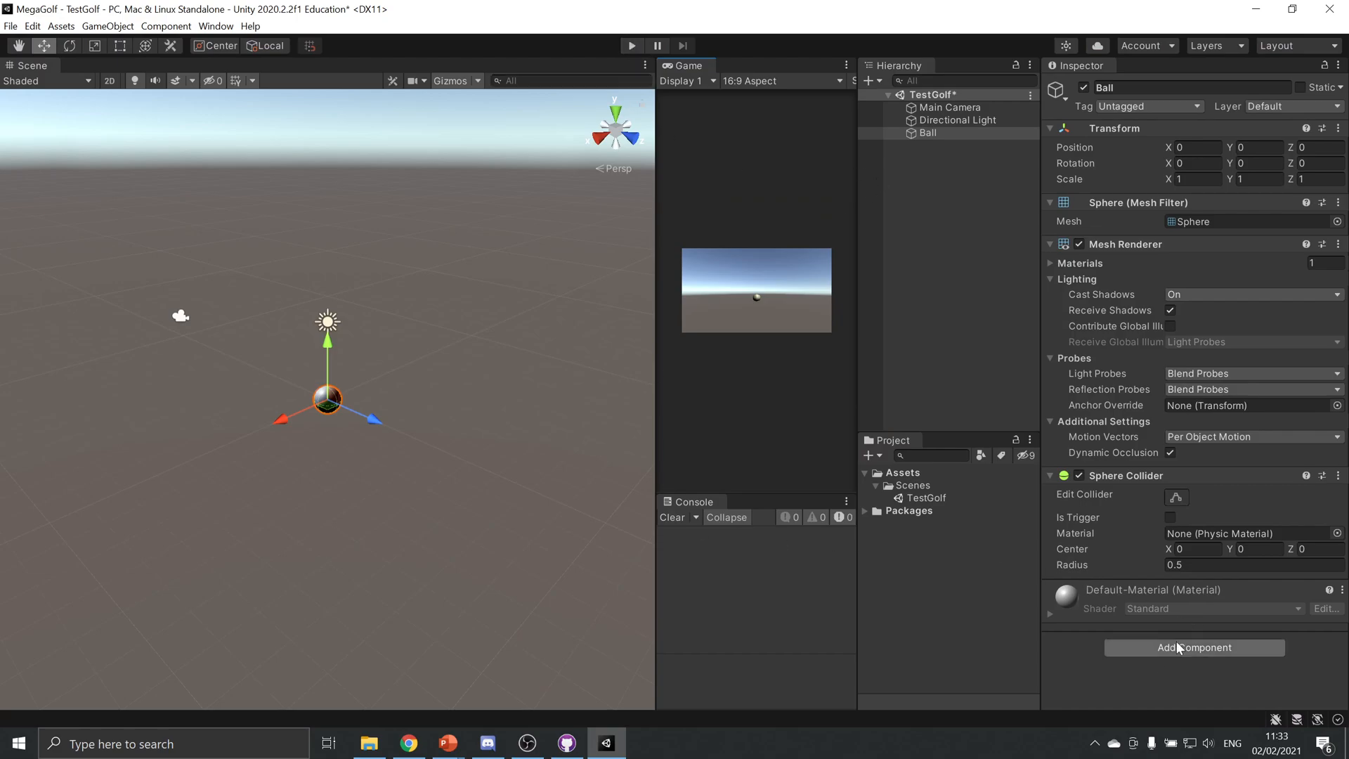
pyautogui.click(1176, 648)
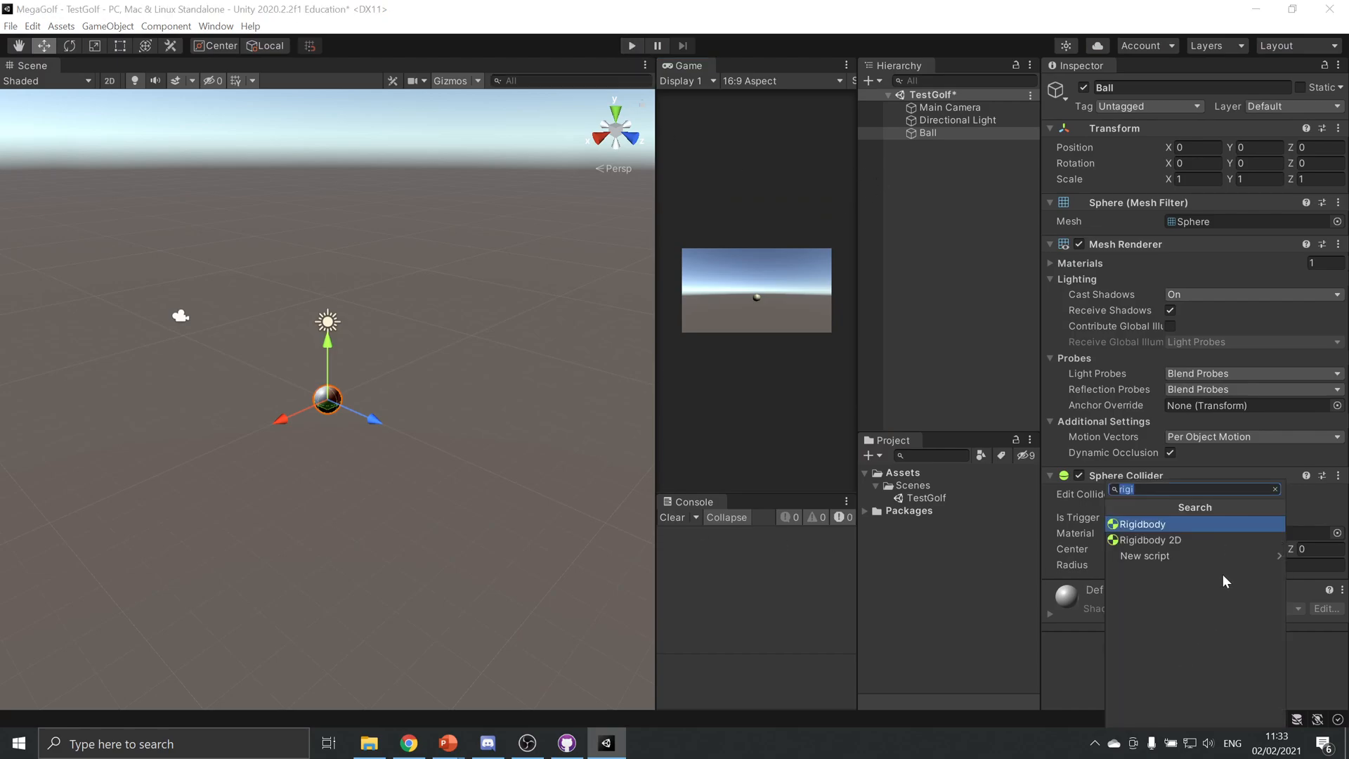
pyautogui.click(1191, 522)
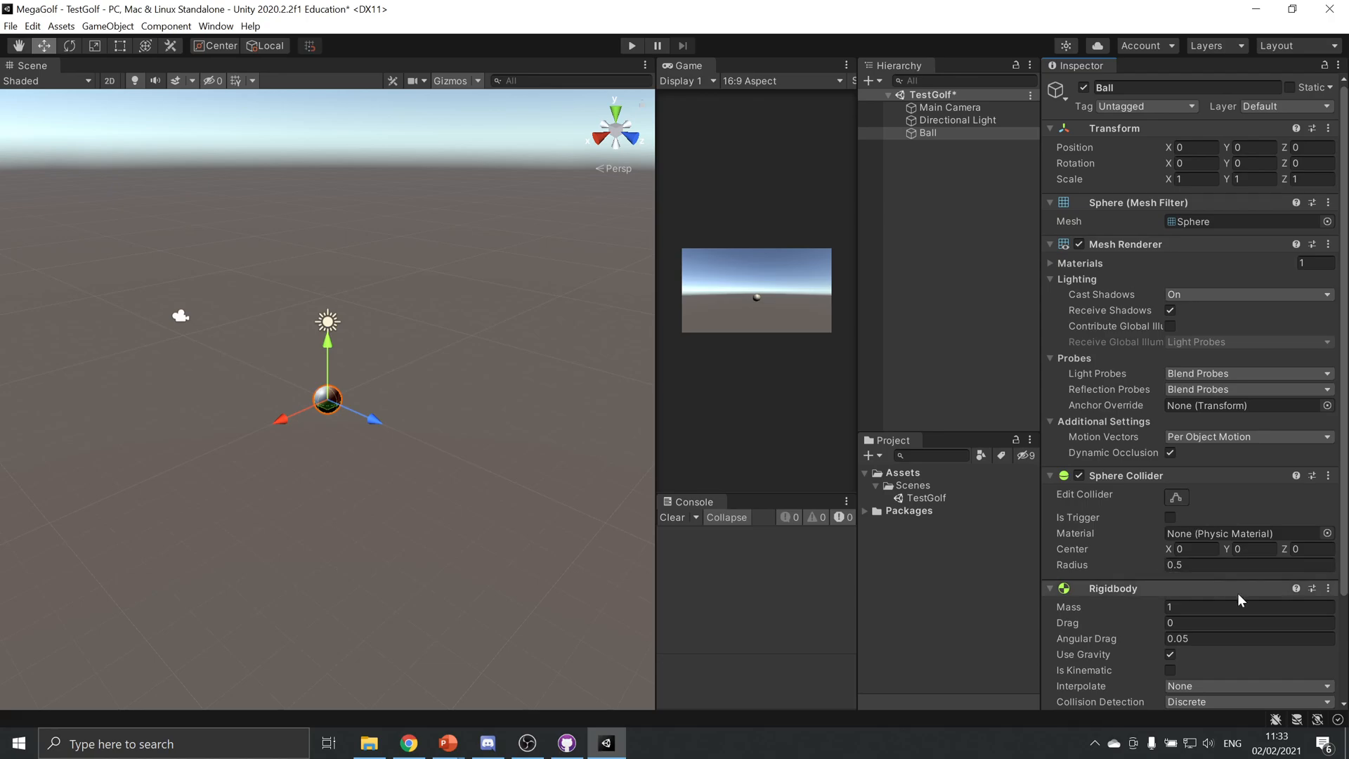
pyautogui.click(1328, 588)
pyautogui.click(1329, 592)
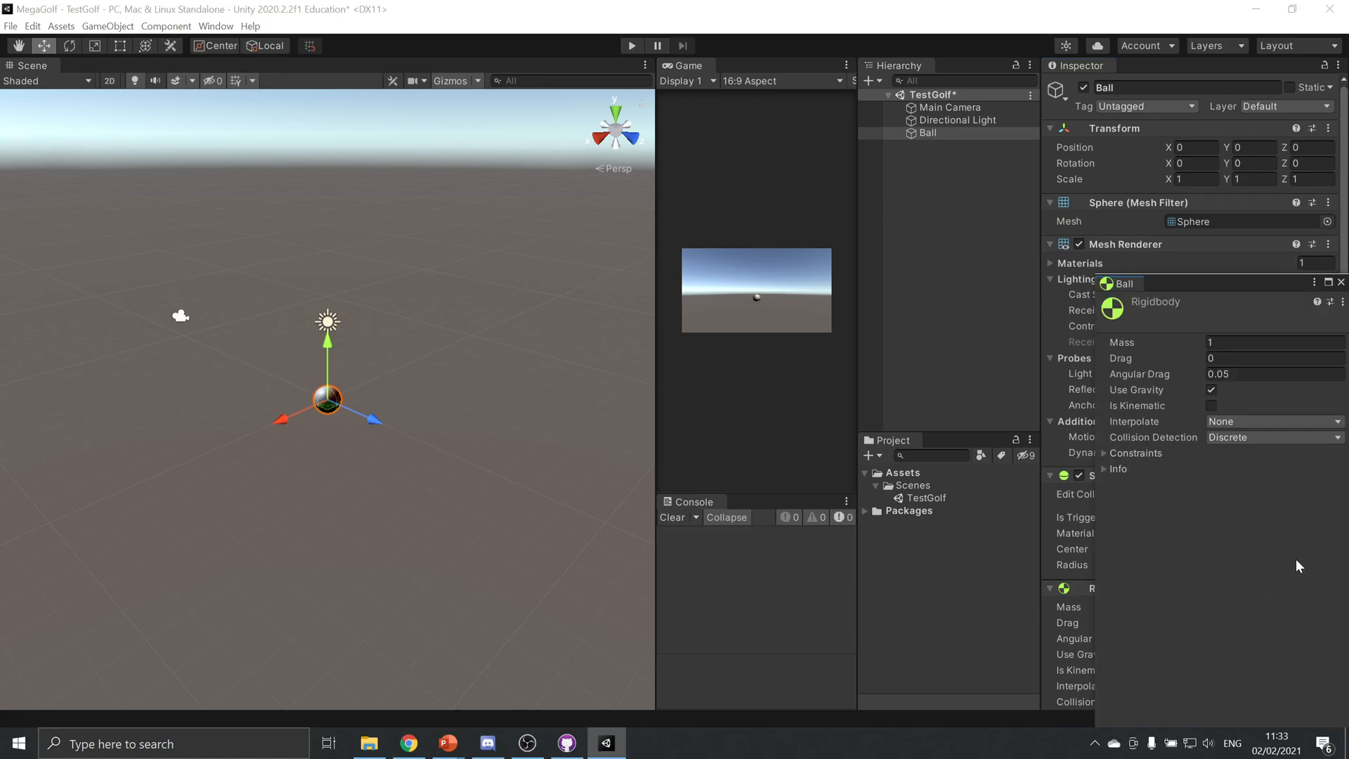
pyautogui.click(1342, 284)
pyautogui.click(1329, 588)
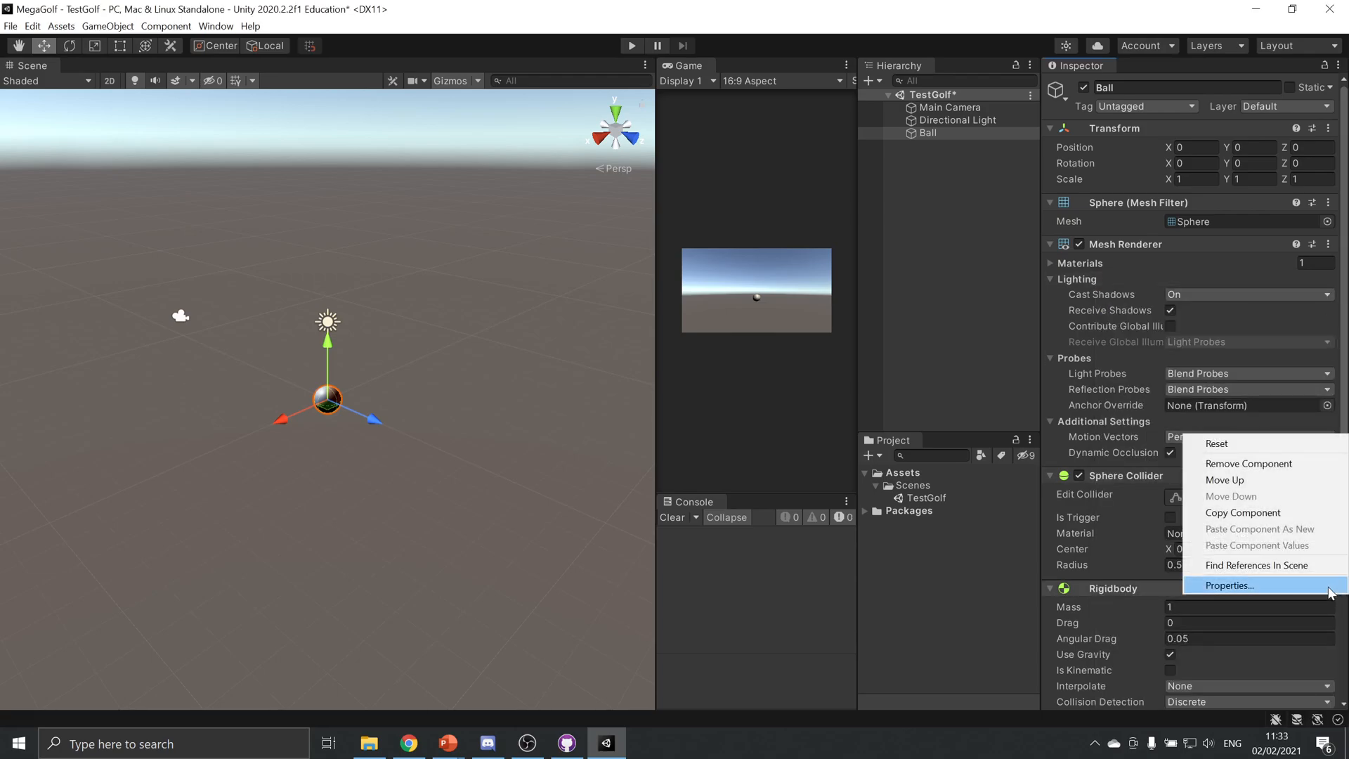
pyautogui.click(1293, 463)
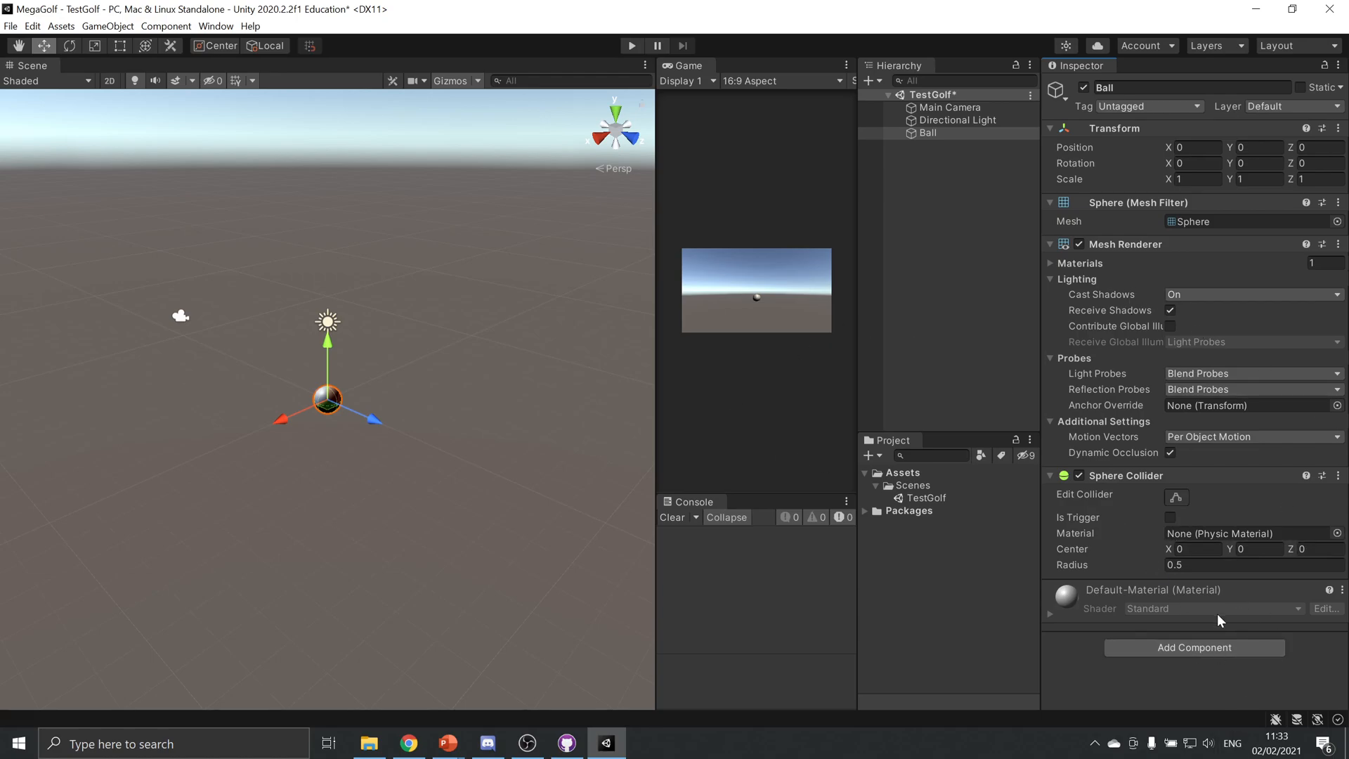
# Search the components for "rigi", add a Rigidbody to the Ball, and test the scene briefly in play mode
pyautogui.click(1214, 645)
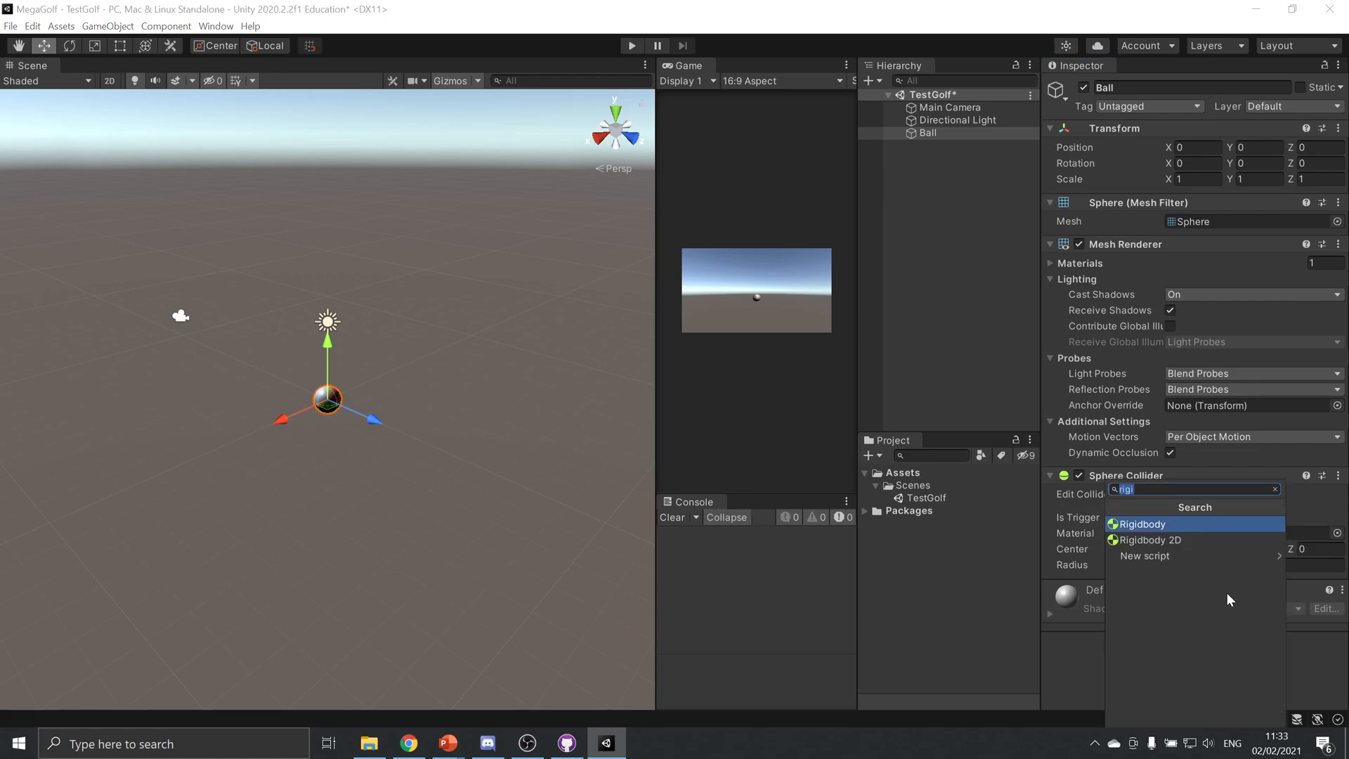
pyautogui.write('rigi')
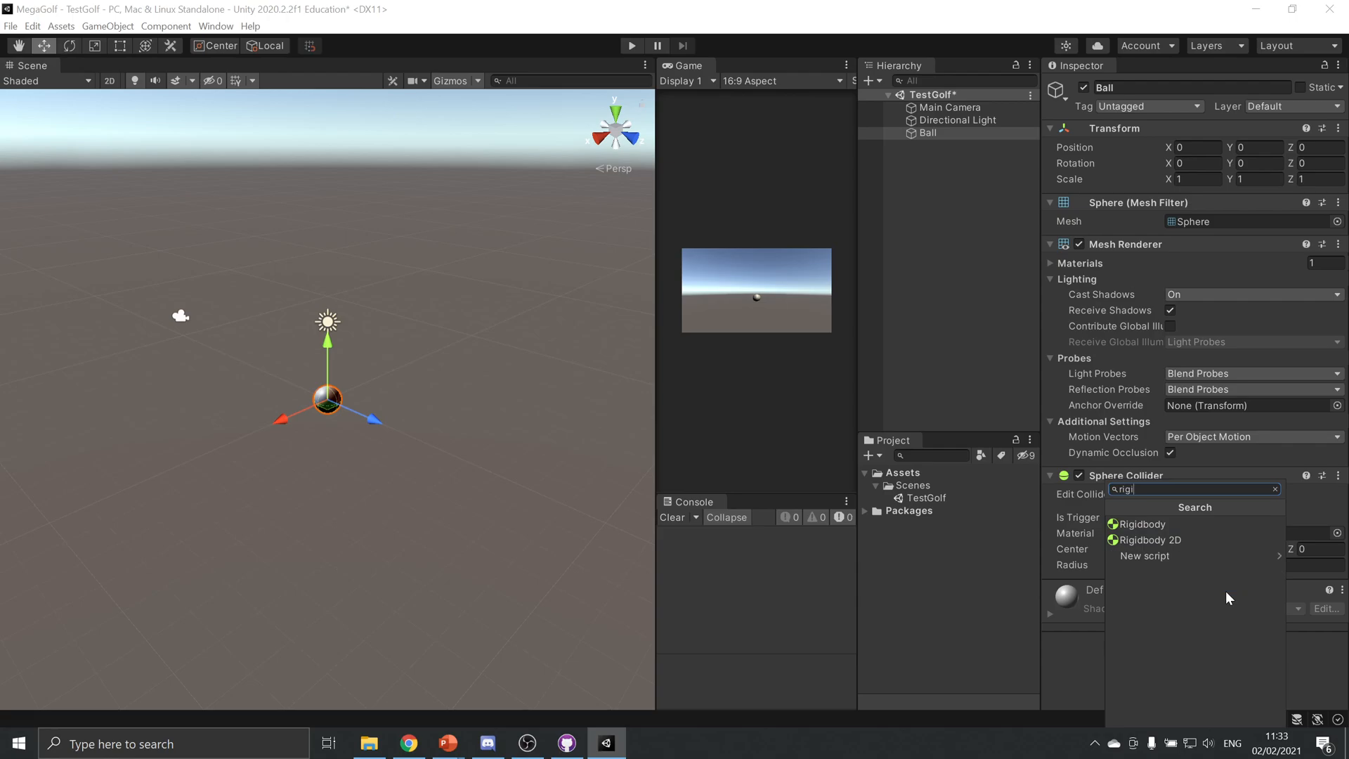
pyautogui.press('Up')
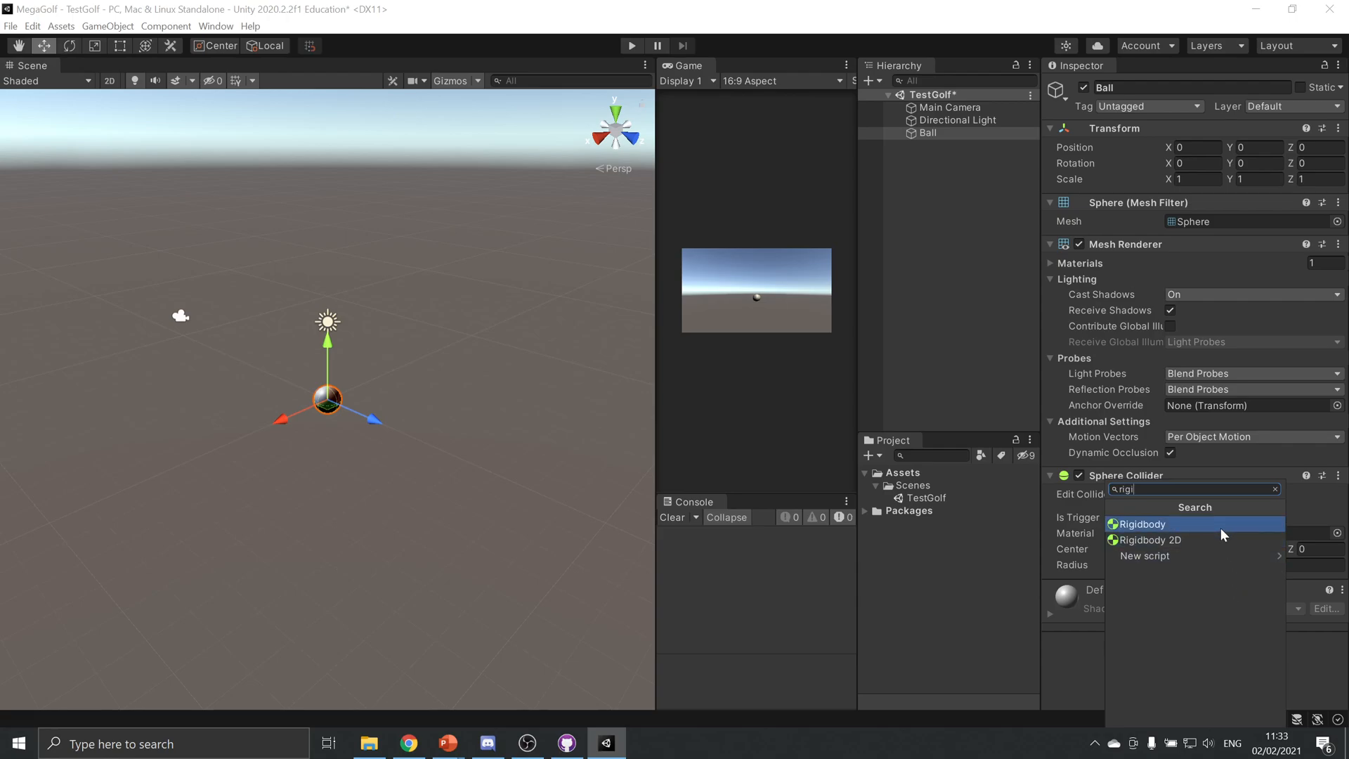
pyautogui.click(1182, 523)
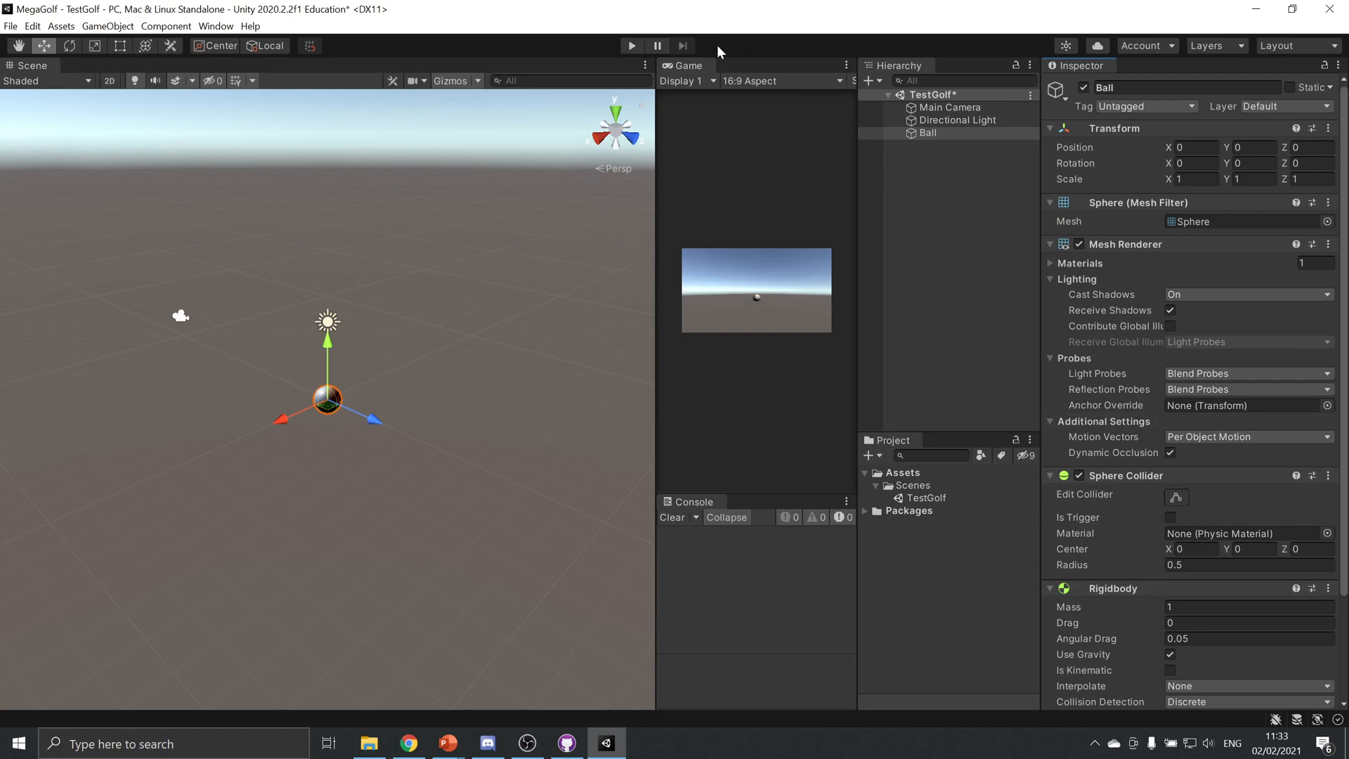
pyautogui.click(626, 45)
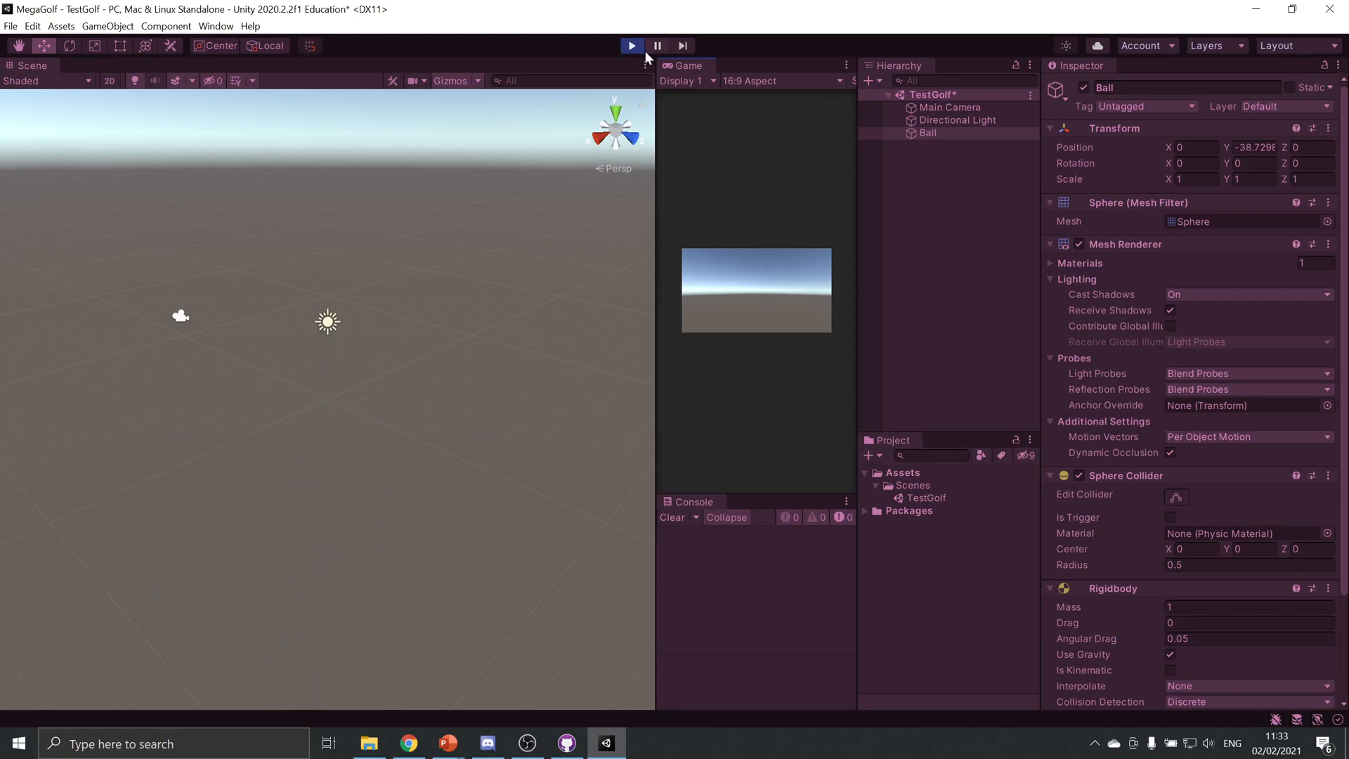
pyautogui.click(632, 46)
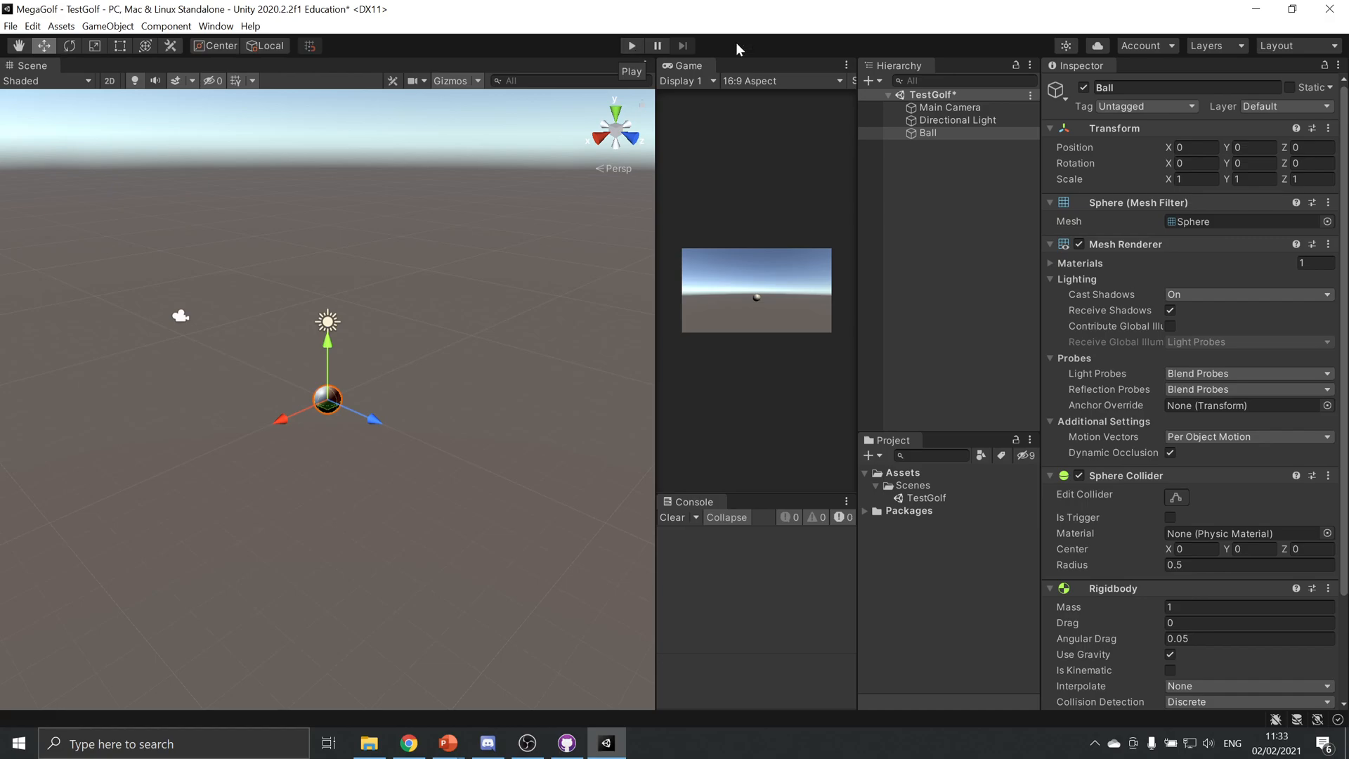
# Add a 3D cube to the TestGolf scene and rename it Ground
pyautogui.click(105, 24)
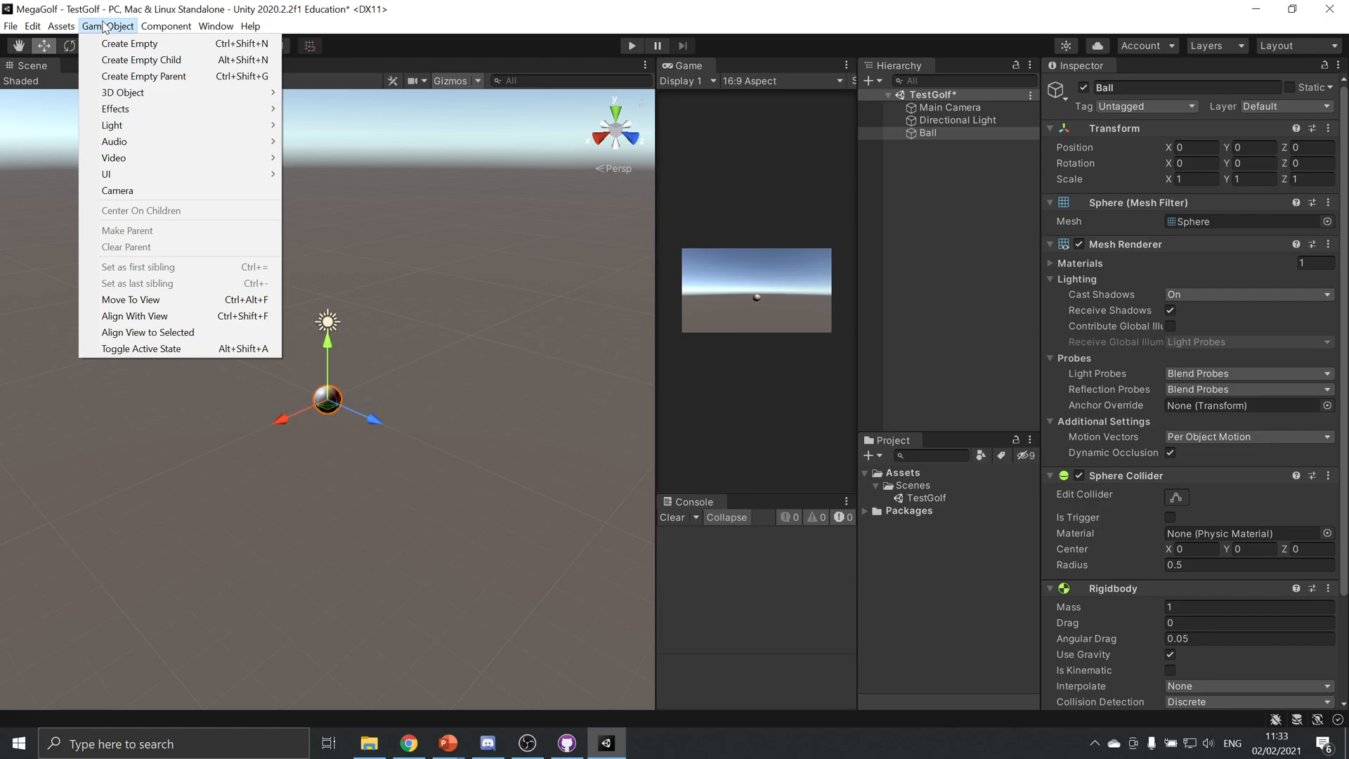
pyautogui.moveTo(198, 98)
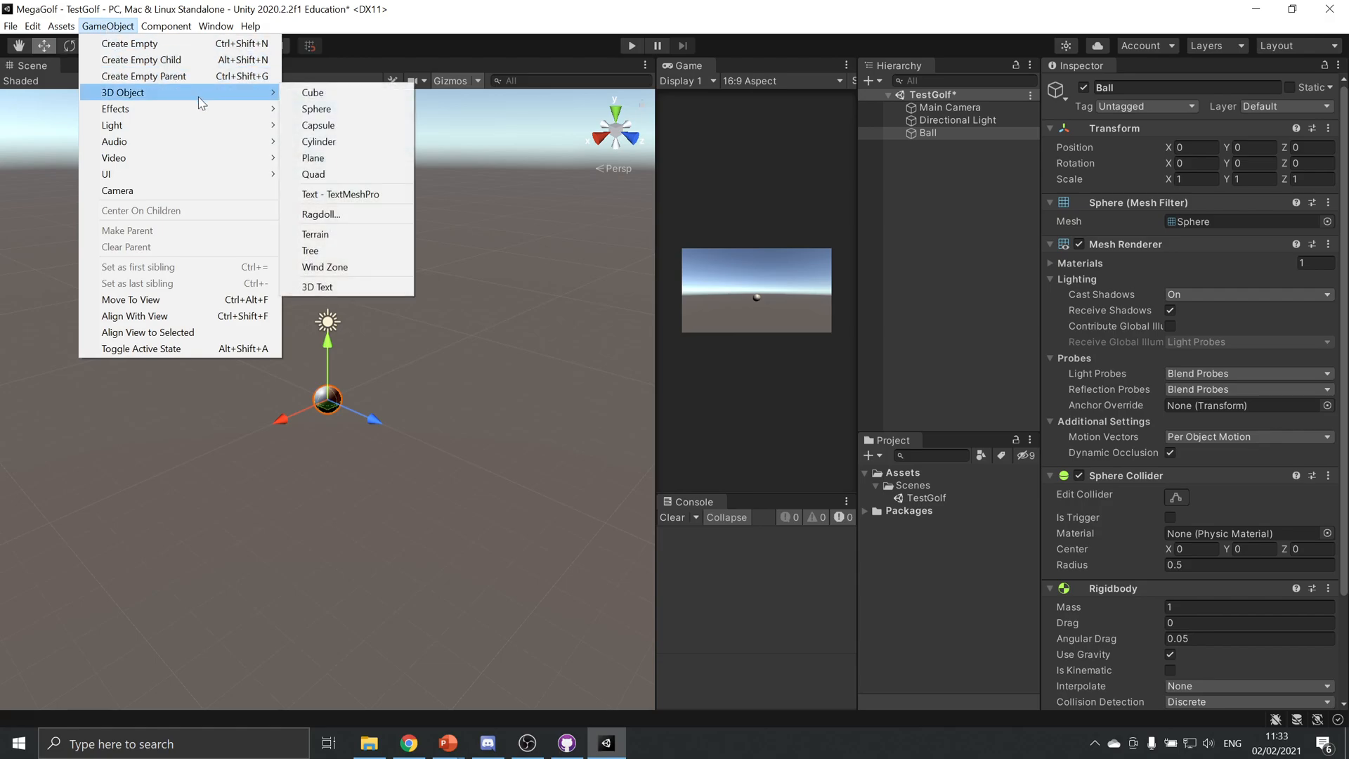
pyautogui.click(354, 91)
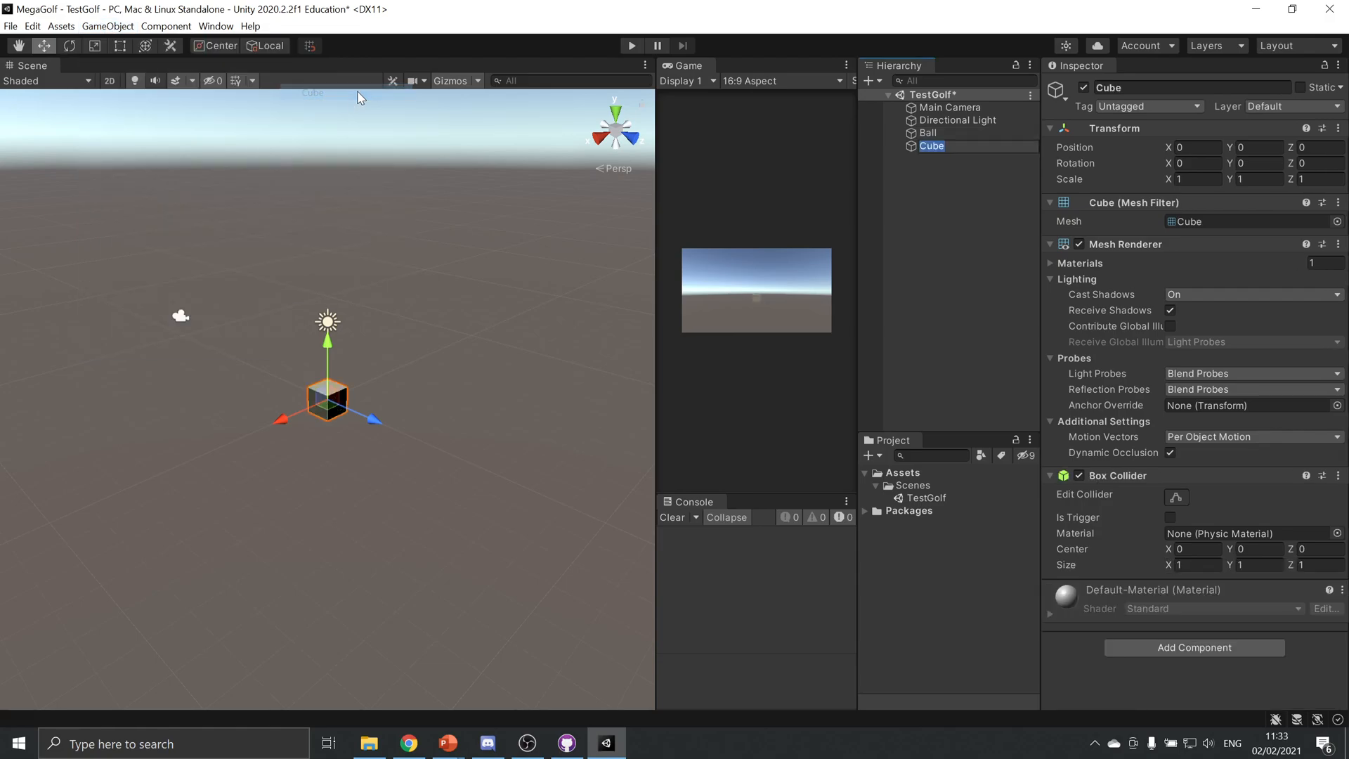
pyautogui.click(1178, 87)
pyautogui.write('Ground')
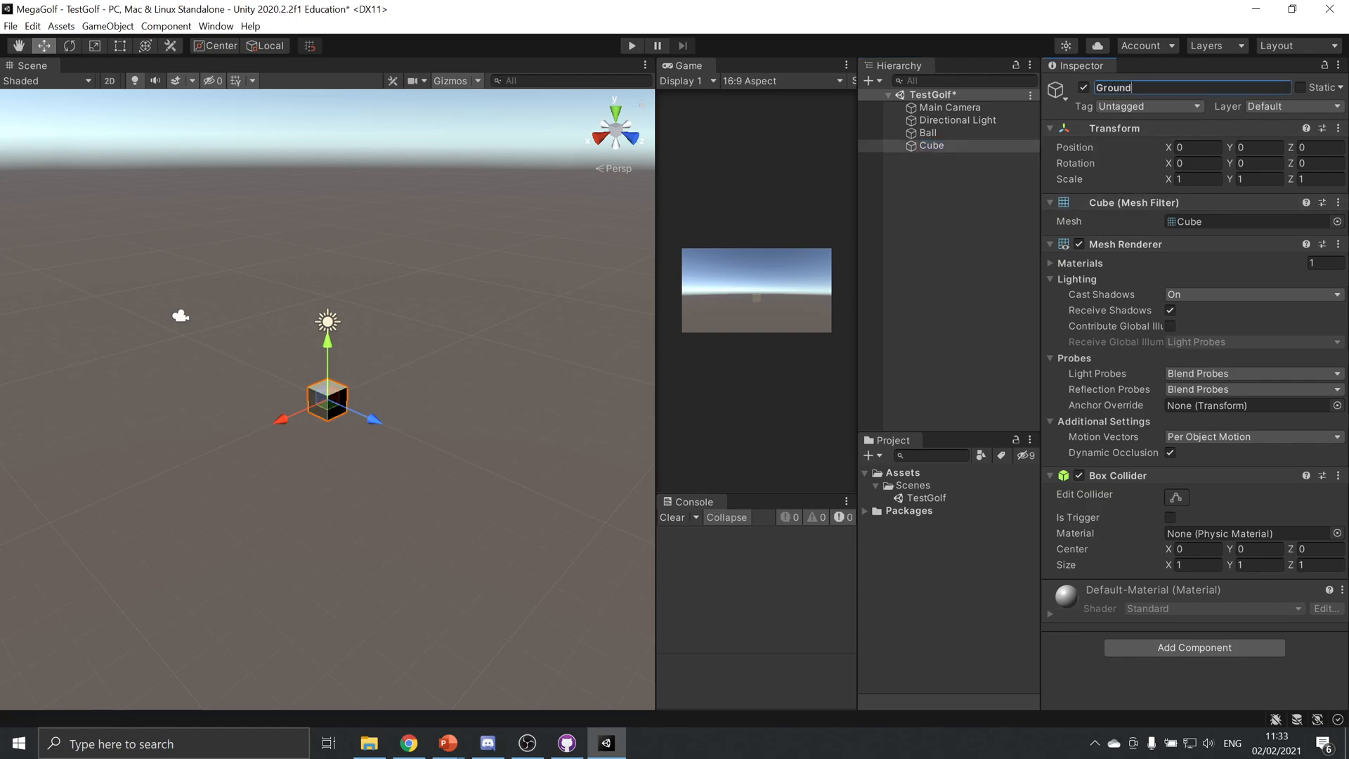
pyautogui.press('Return')
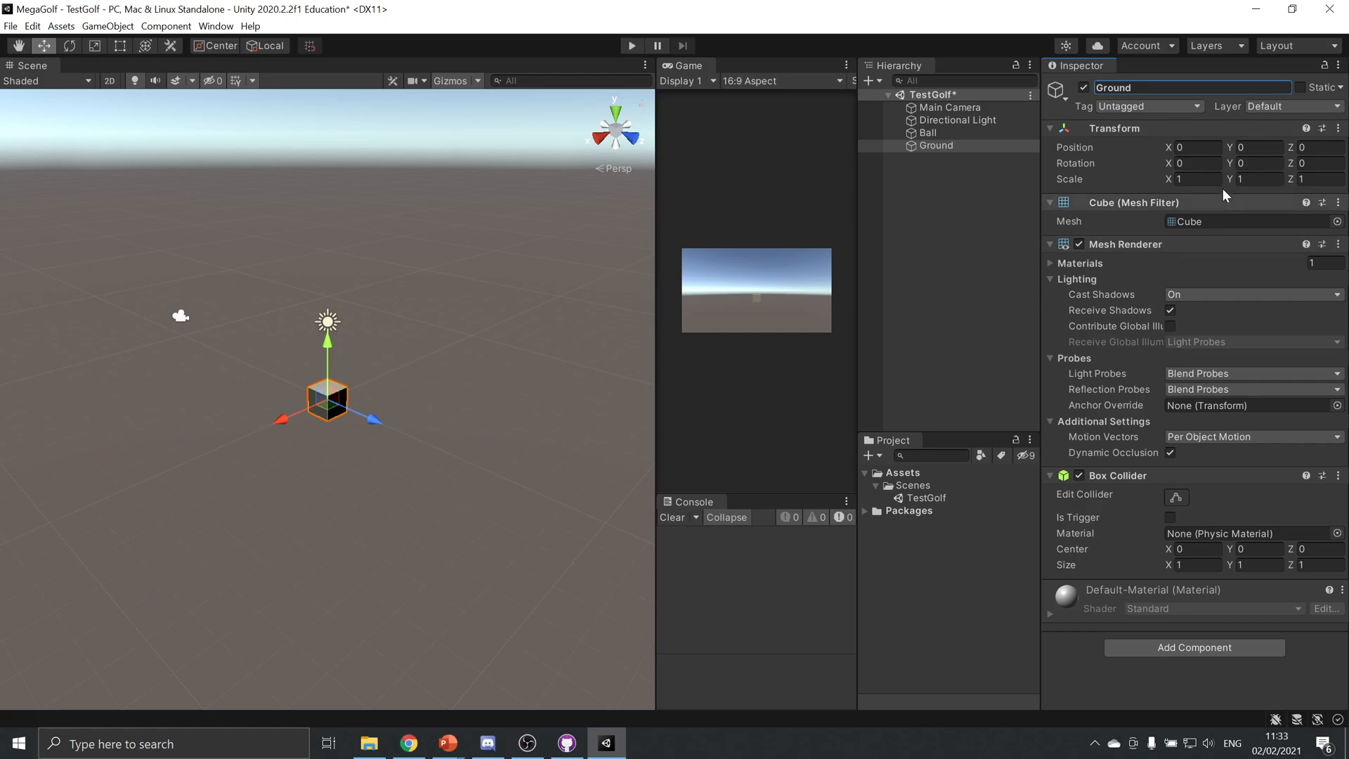
# Scale the Ground into a thin, wide slab about 13.5 by 0.4 by 13.2
pyautogui.keyDown('alt'); pyautogui.moveTo(370, 322); pyautogui.dragTo(340, 371); pyautogui.keyUp('alt')
pyautogui.press('e')
pyautogui.press('r')
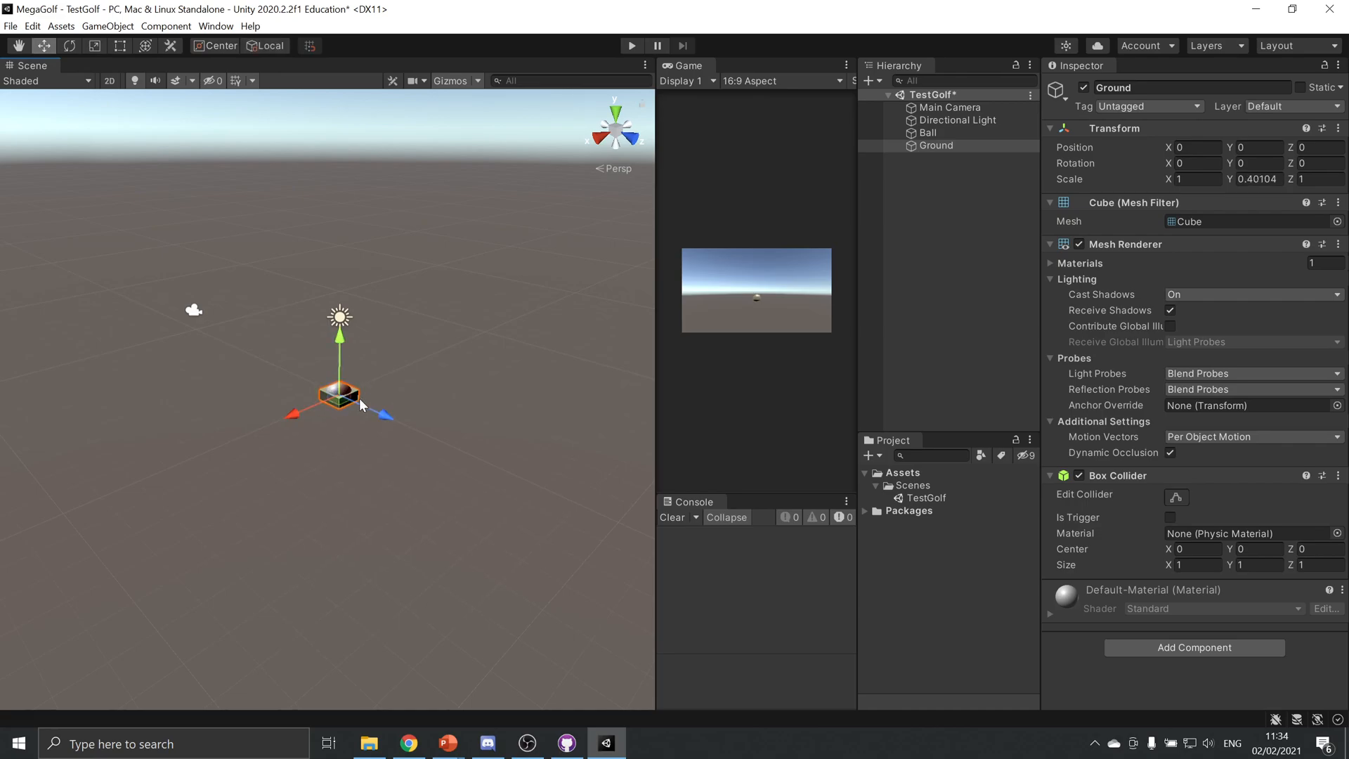
pyautogui.moveTo(290, 415); pyautogui.dragTo(1022, 477)
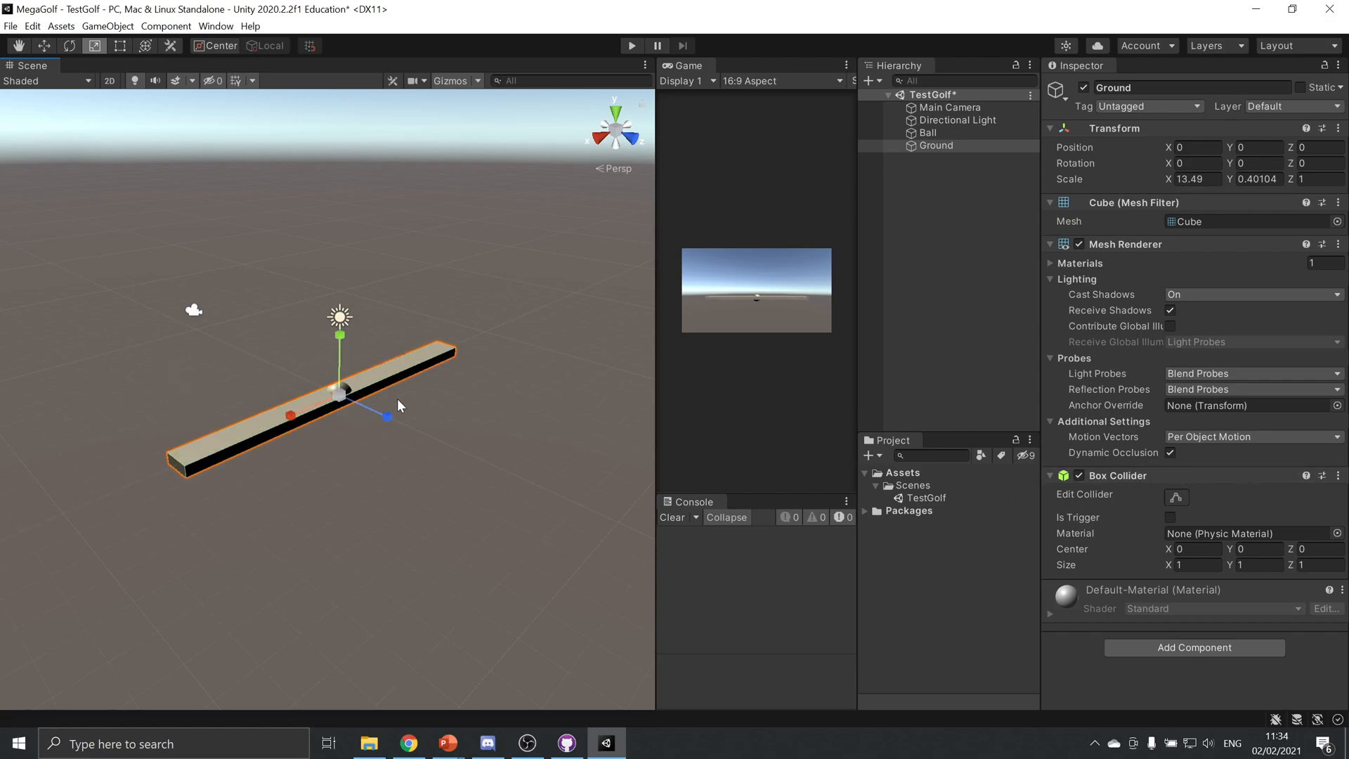
pyautogui.moveTo(387, 416); pyautogui.dragTo(1094, 679)
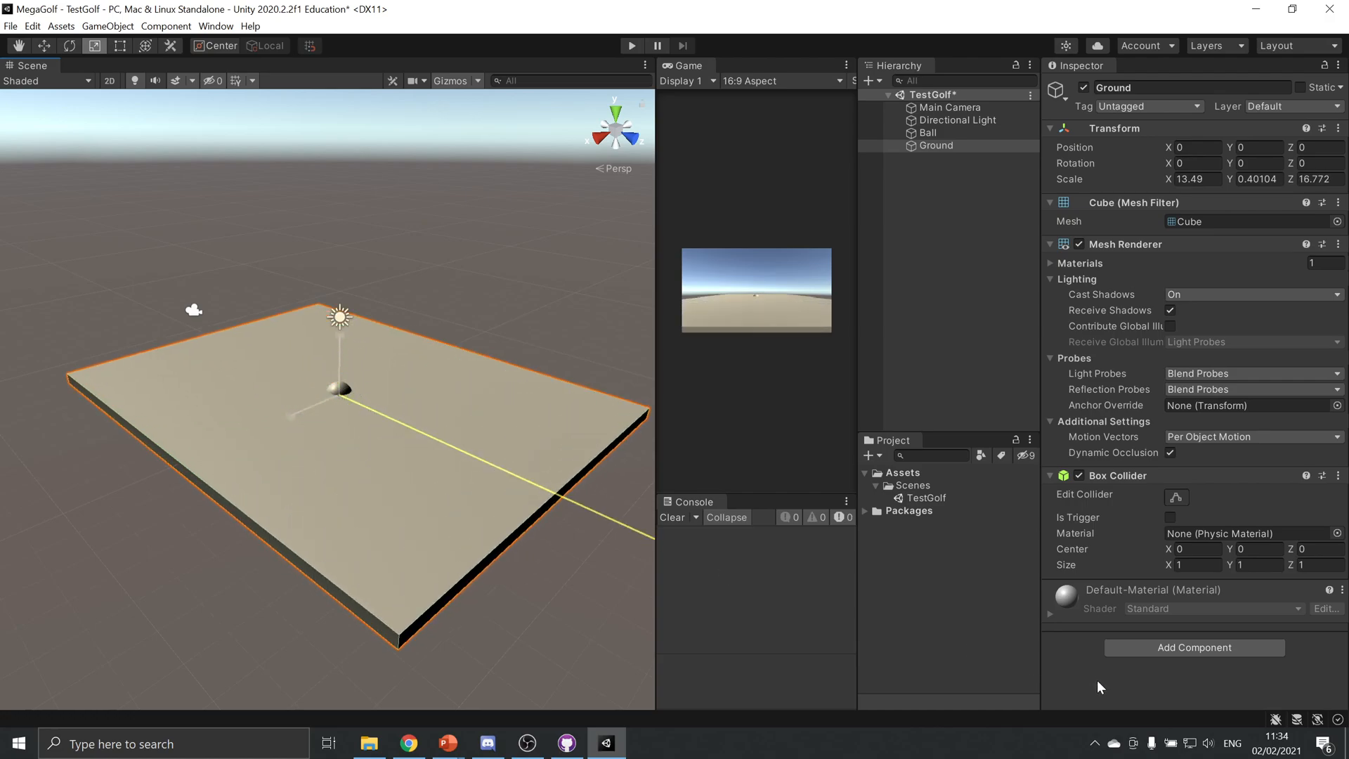
pyautogui.moveTo(924, 668); pyautogui.dragTo(904, 667)
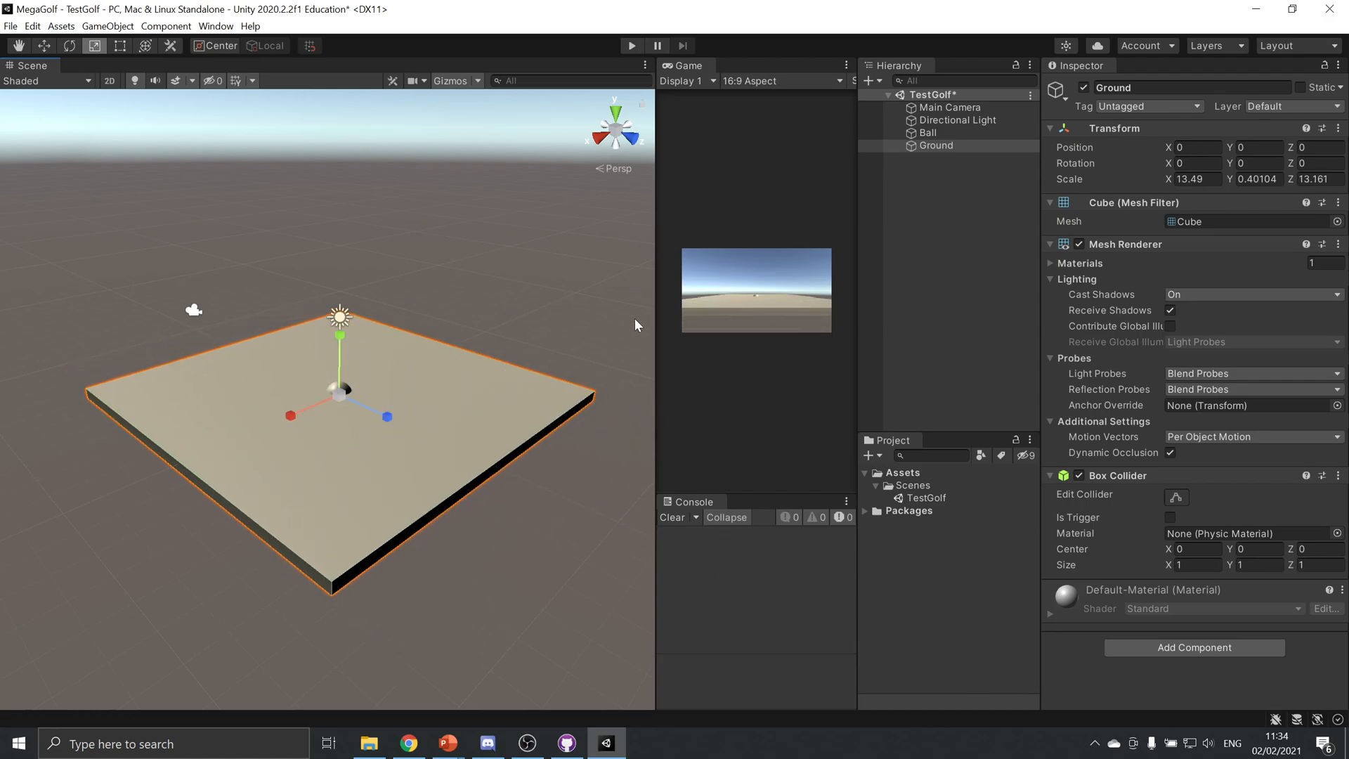
# Raise the Ball to about Y 0.73 above the Ground and set its scale to 0.1 on all three axes
pyautogui.click(941, 133)
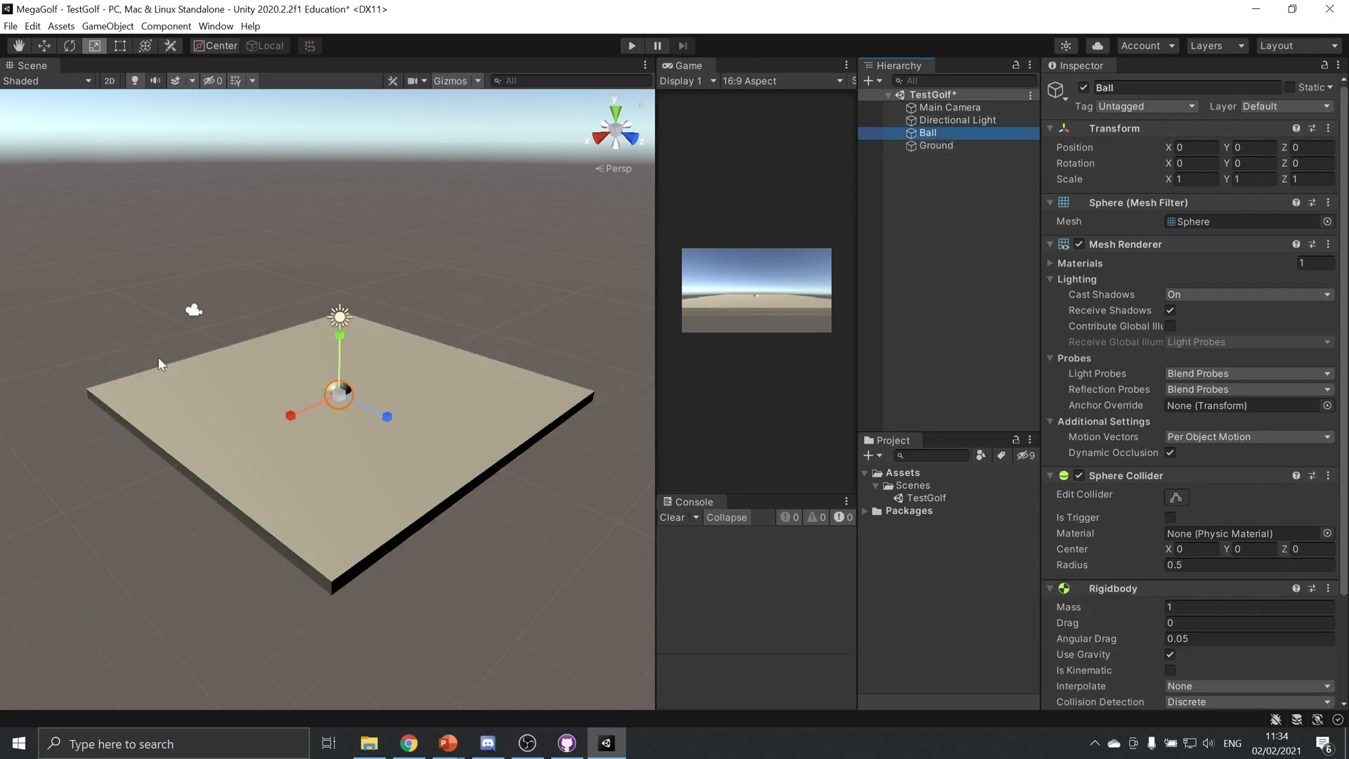
pyautogui.press('w')
pyautogui.moveTo(340, 341); pyautogui.dragTo(340, 324)
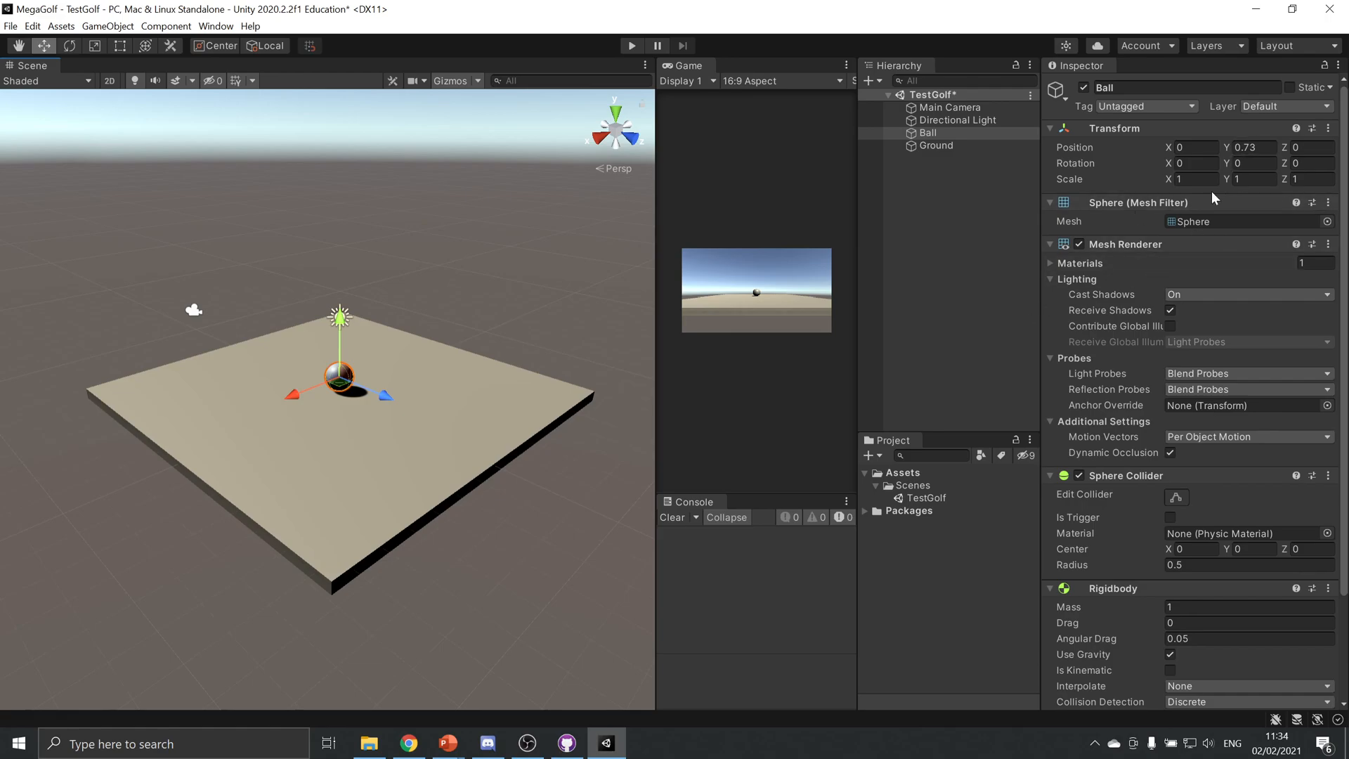
pyautogui.click(1195, 179)
pyautogui.write('.1')
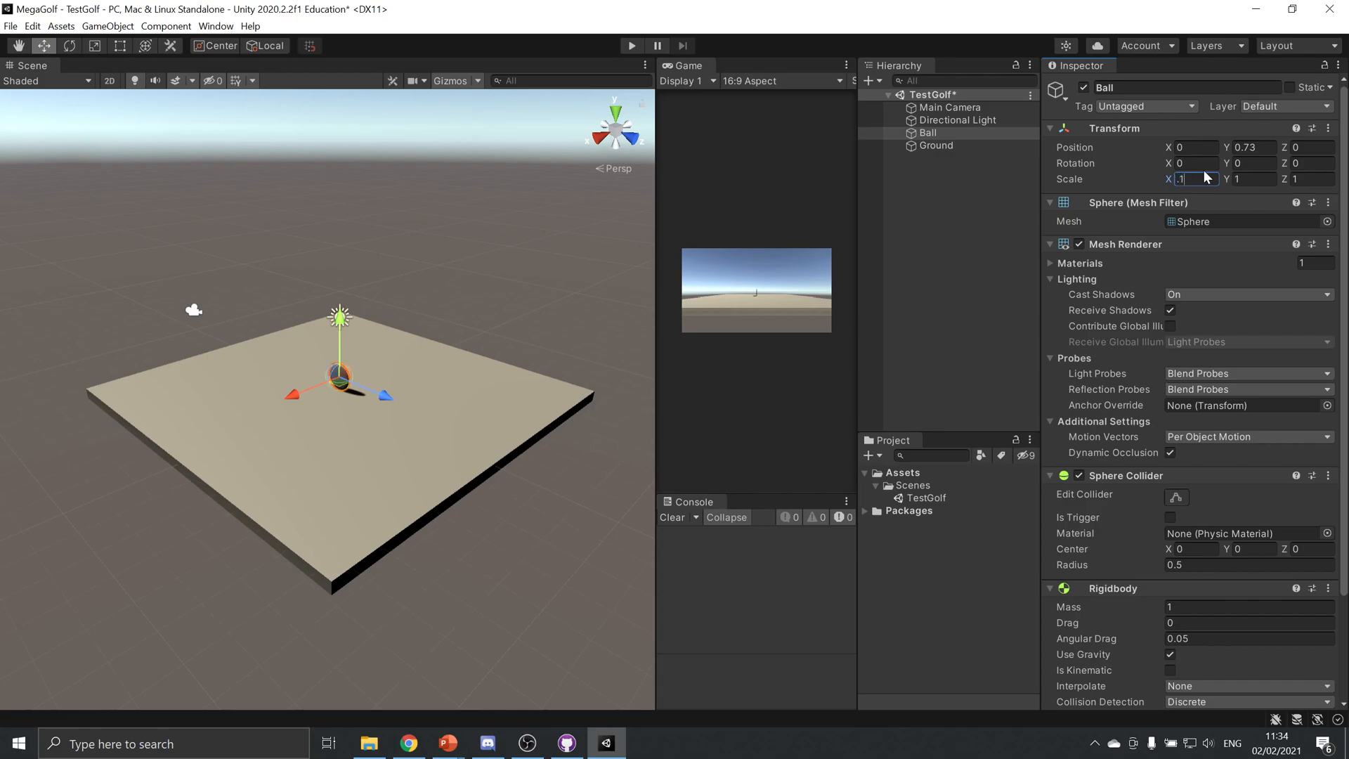
pyautogui.press('Tab')
pyautogui.write('.1')
pyautogui.press('Tab')
pyautogui.write('.')
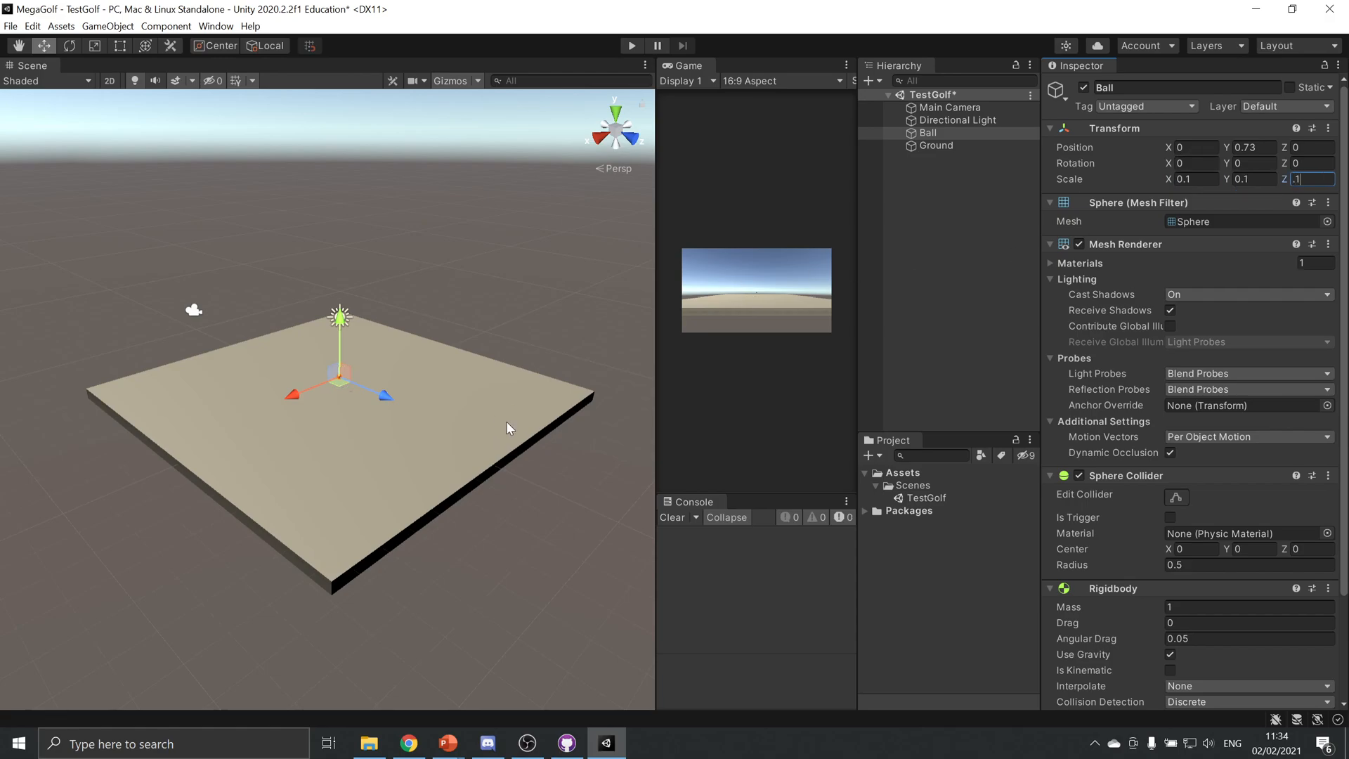
# Focus the scene view on the Ball and raise it to about Y 1.06 above the Ground
pyautogui.moveTo(469, 369); pyautogui.dragTo(422, 374, button='right')
pyautogui.press('f')
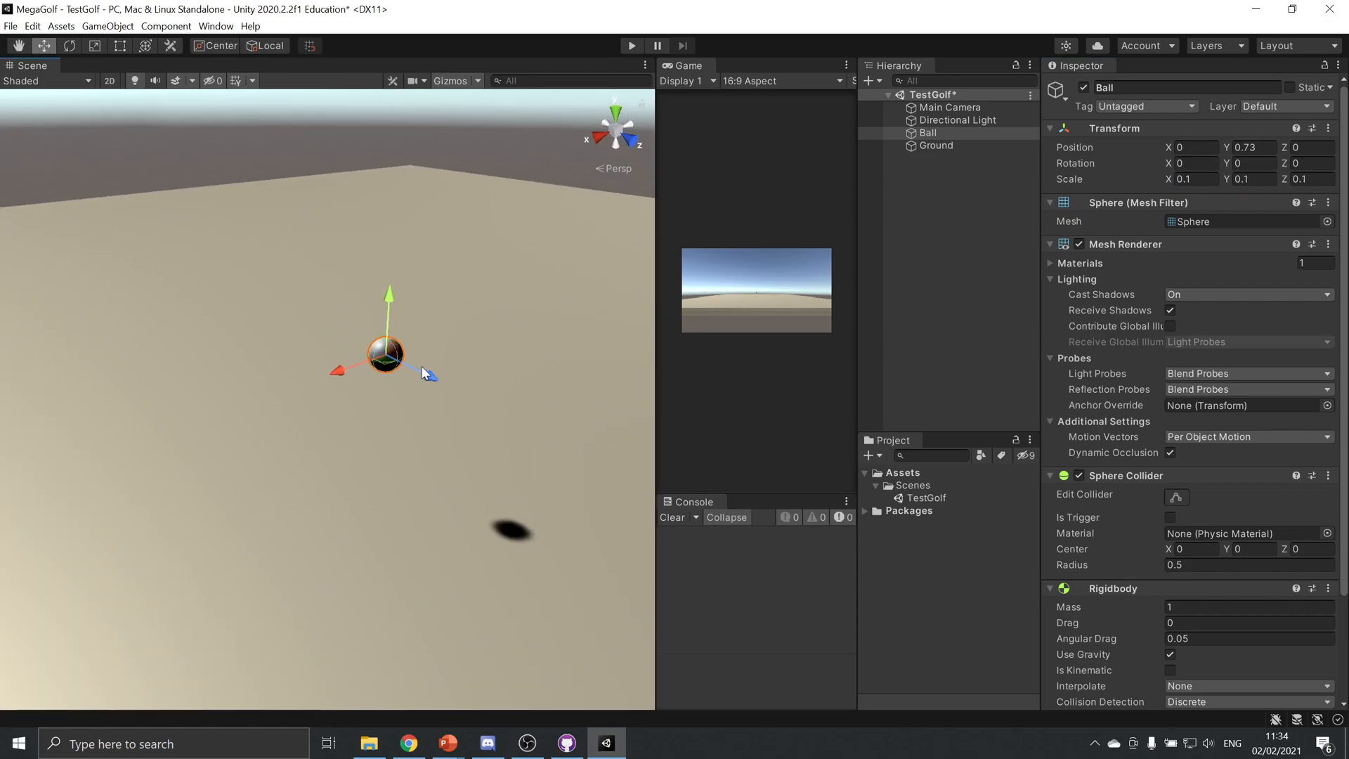
pyautogui.scroll(-3, 432, 323)
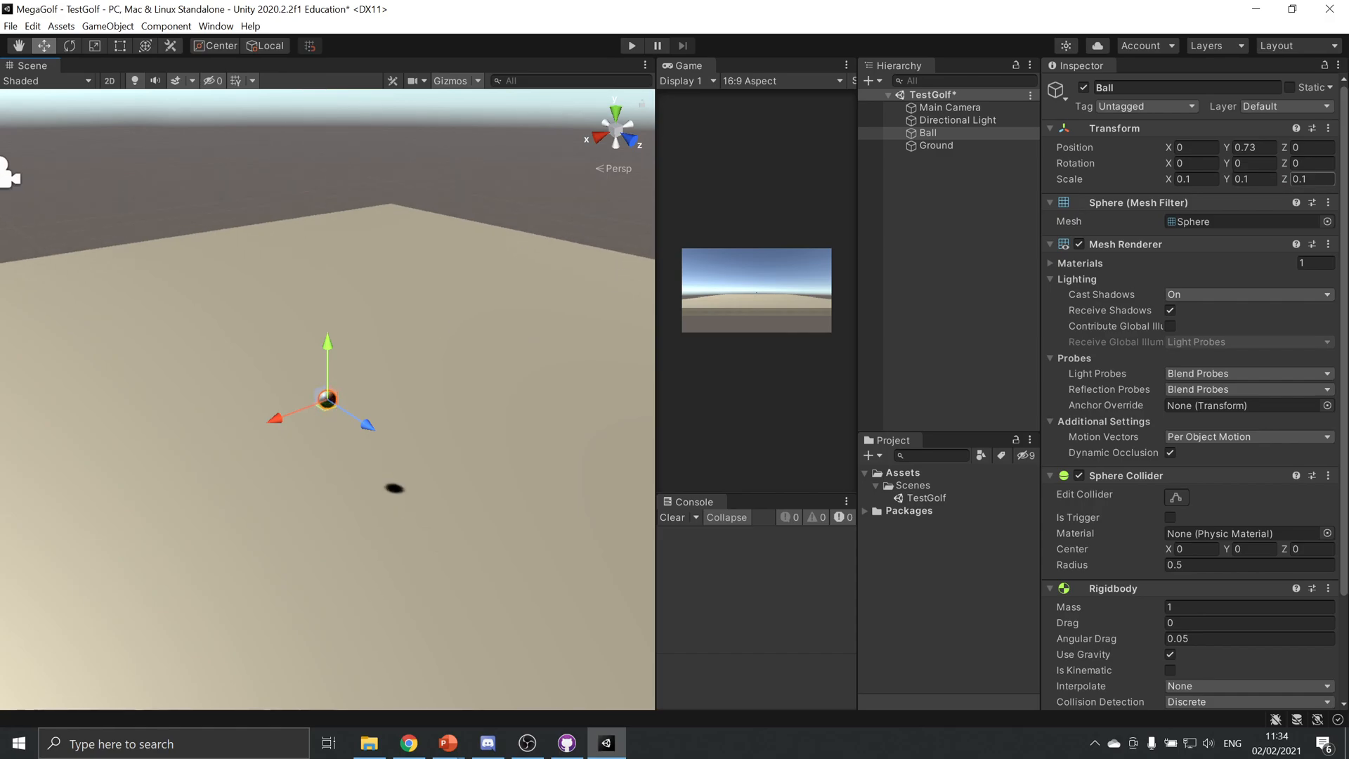
pyautogui.moveTo(329, 351); pyautogui.dragTo(355, 288)
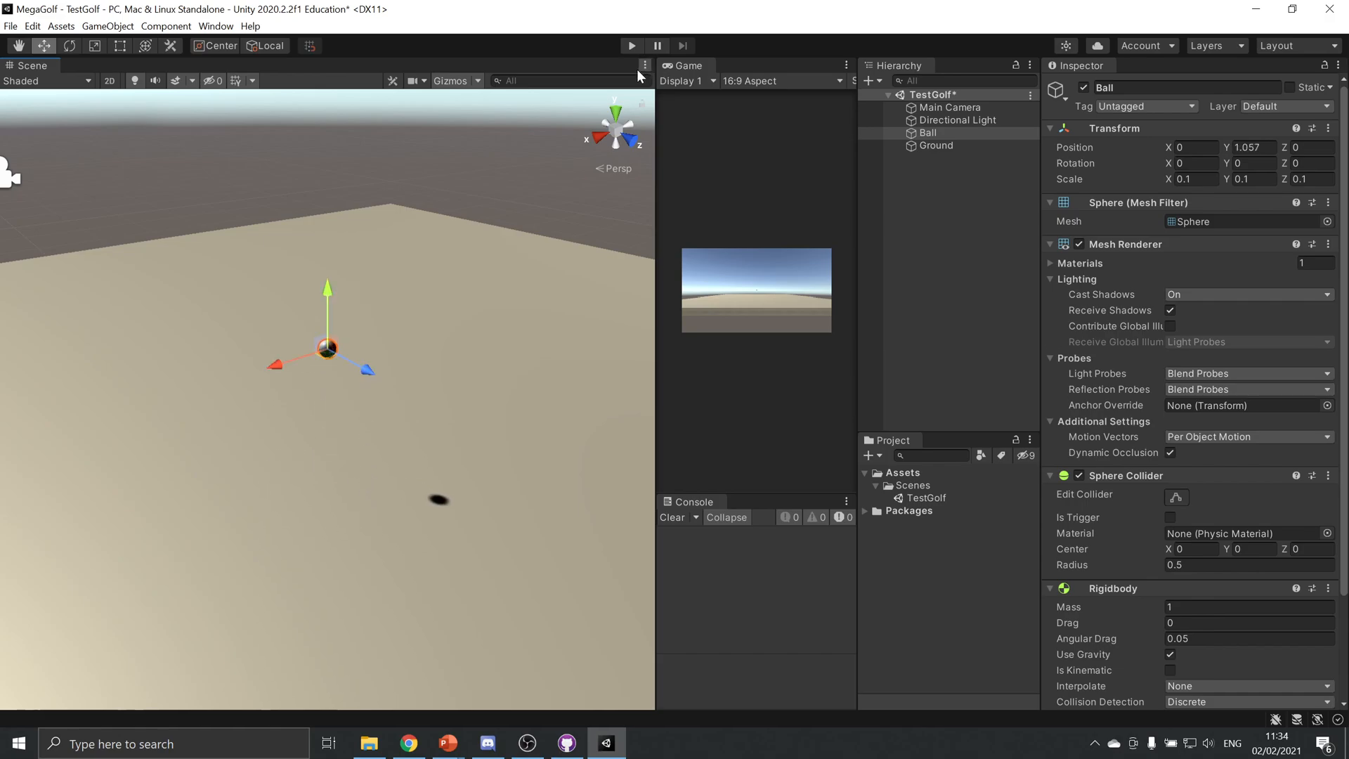
# Test the Ball's fall in play mode, stop it, and lower the Ball to about Y 0.28, just above the Ground
pyautogui.click(630, 46)
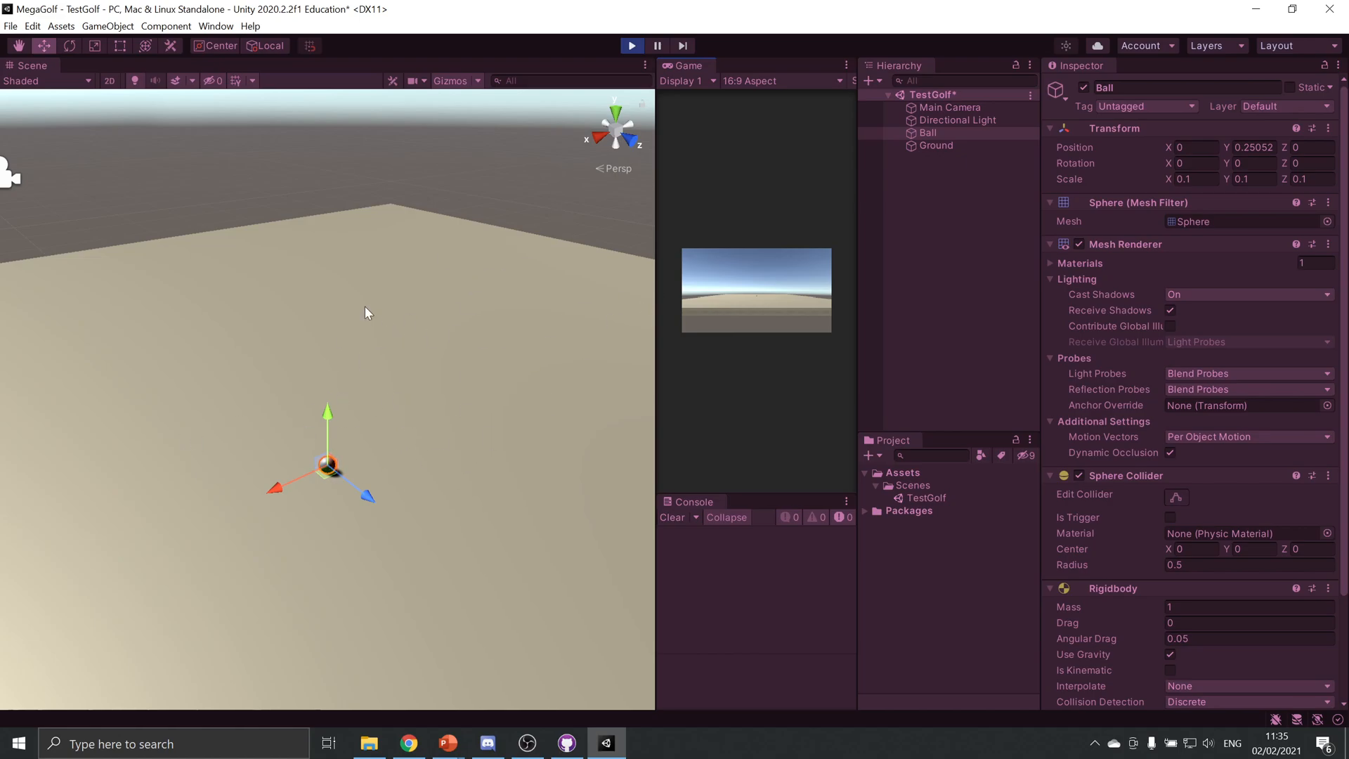
pyautogui.click(627, 51)
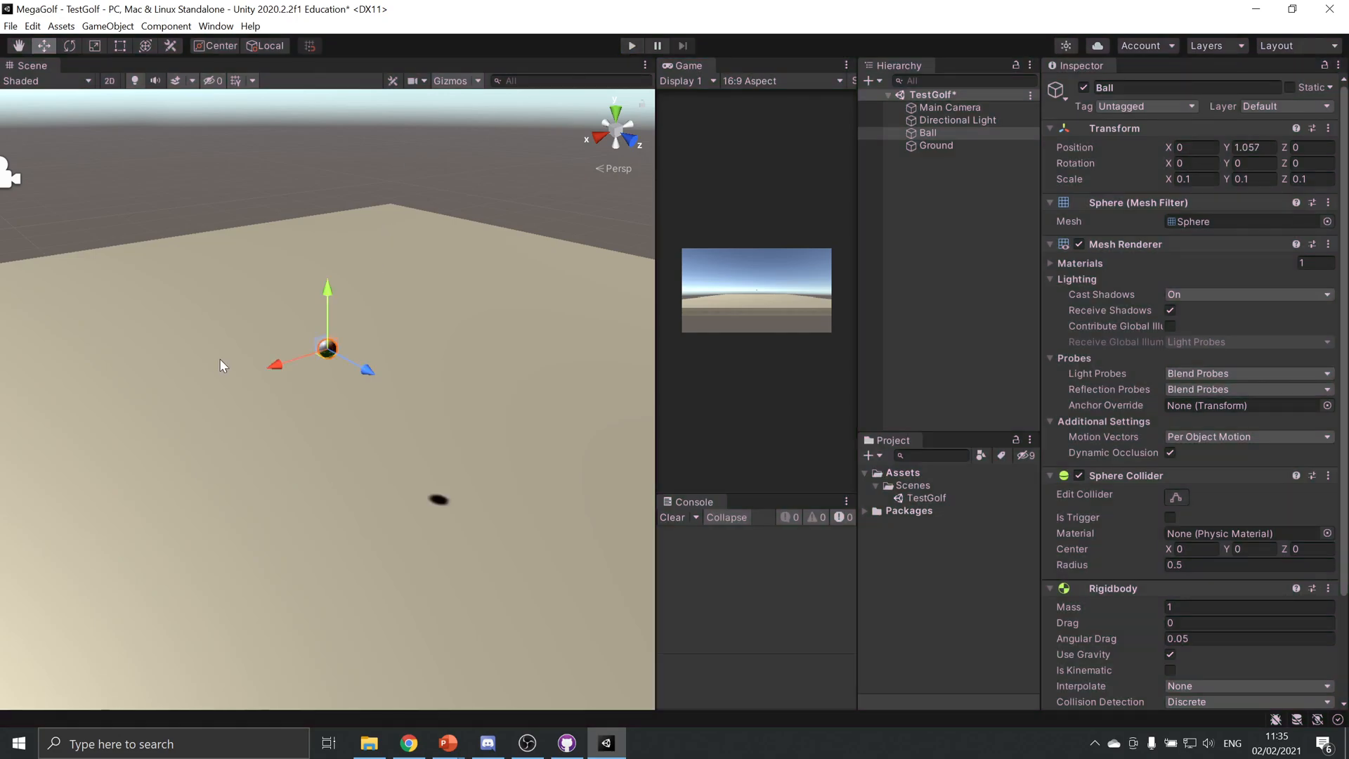
pyautogui.moveTo(325, 290); pyautogui.dragTo(347, 411)
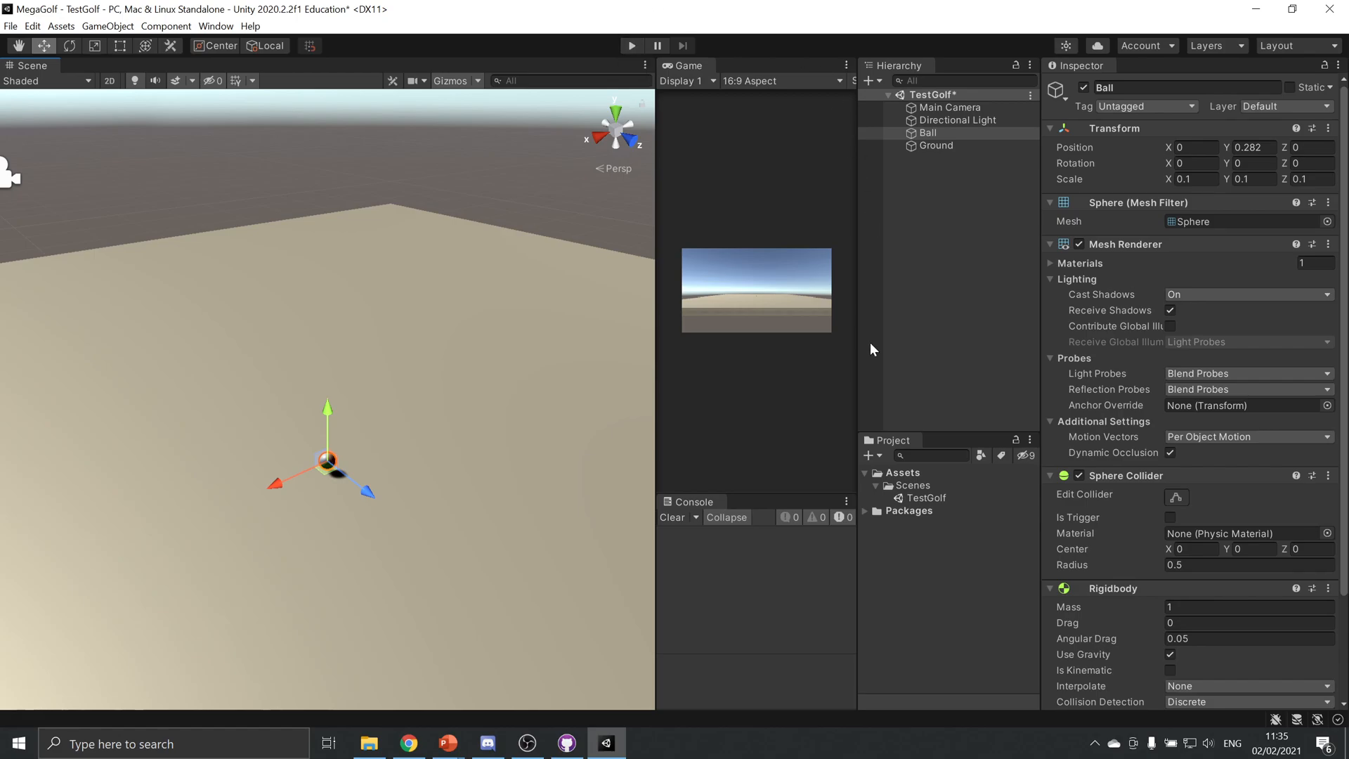
# Create a folder named Materials inside the project's Assets folder
pyautogui.click(953, 555)
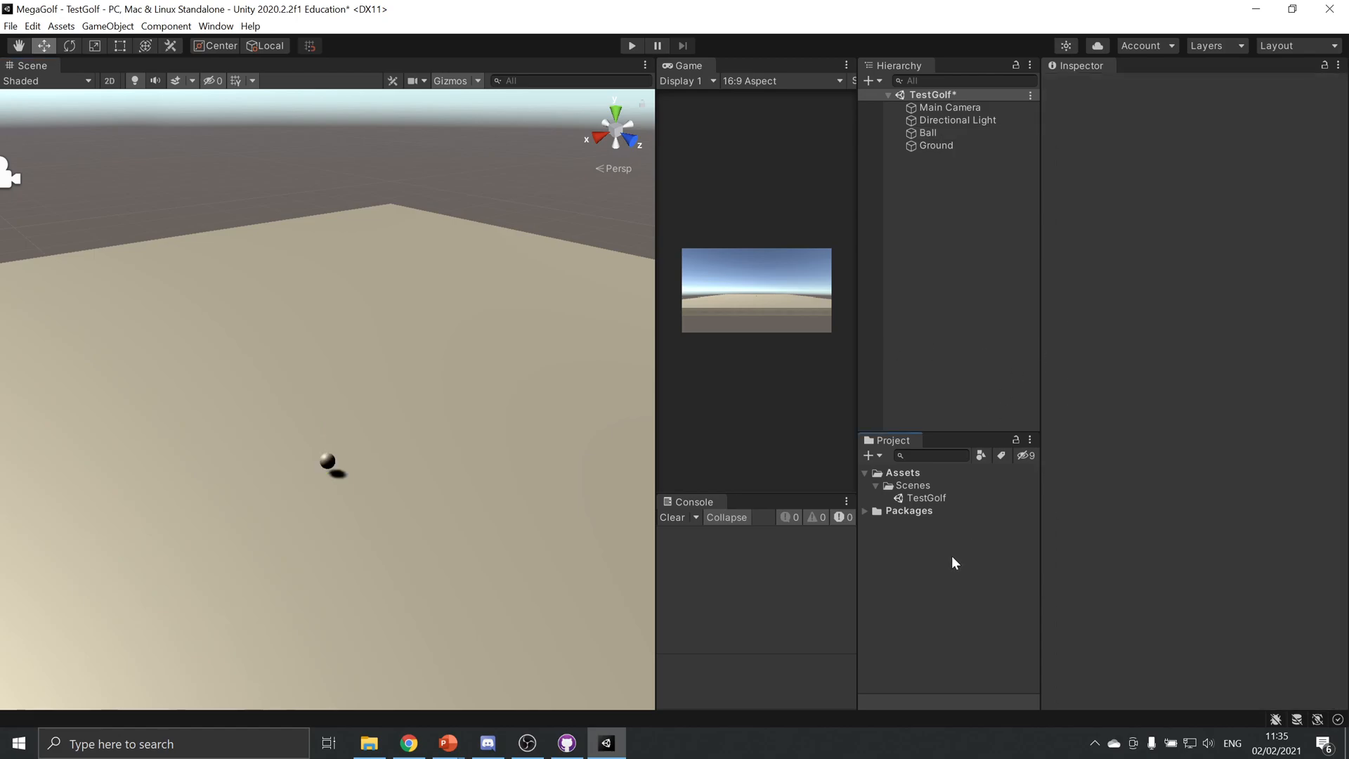
pyautogui.click(898, 472)
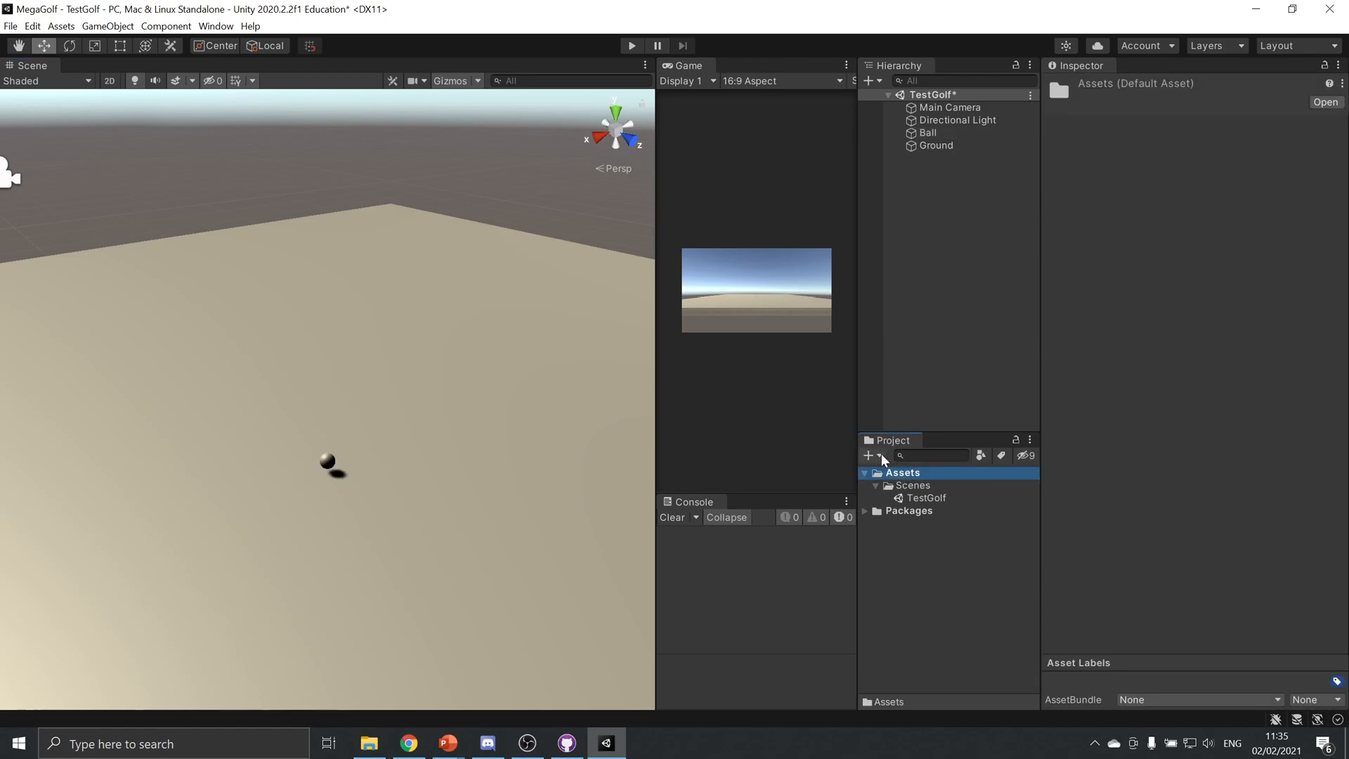
pyautogui.click(881, 454)
pyautogui.press('Escape')
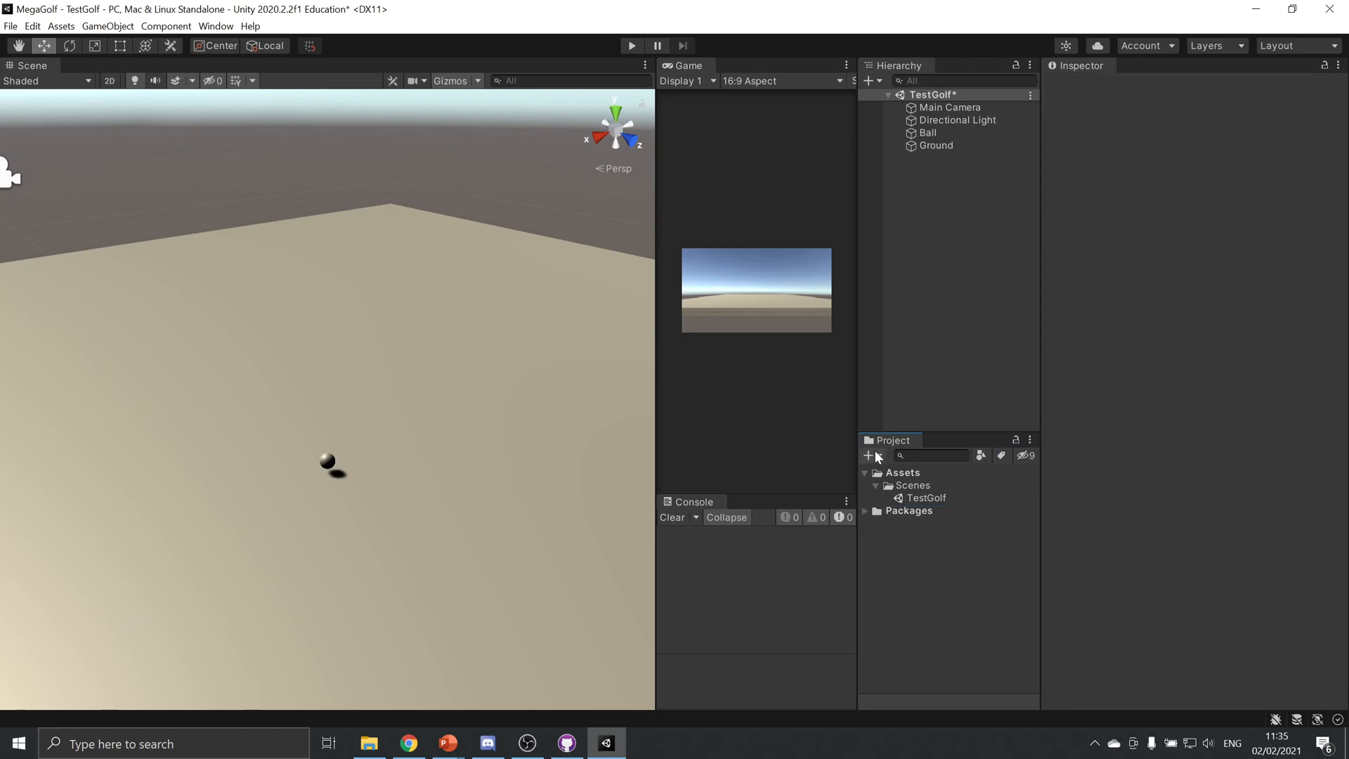
pyautogui.click(874, 457)
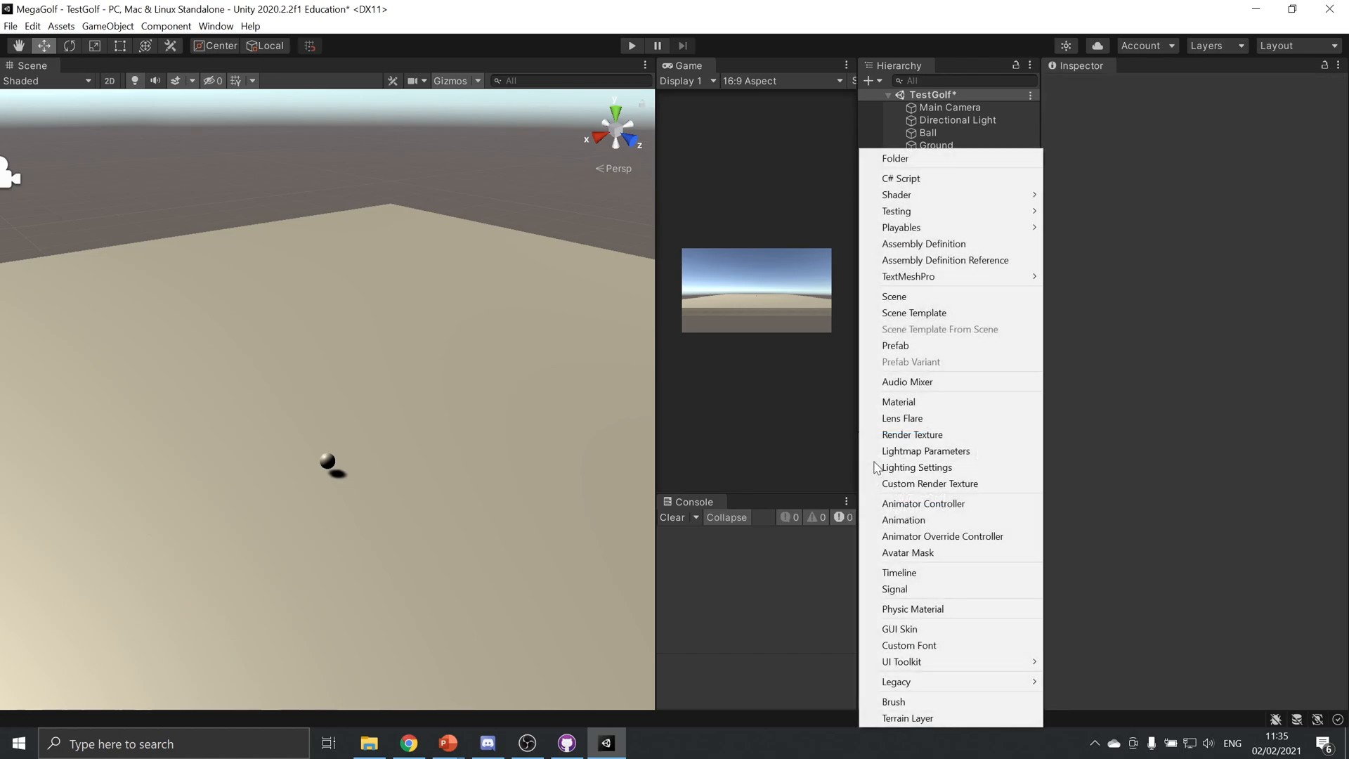
pyautogui.click(929, 159)
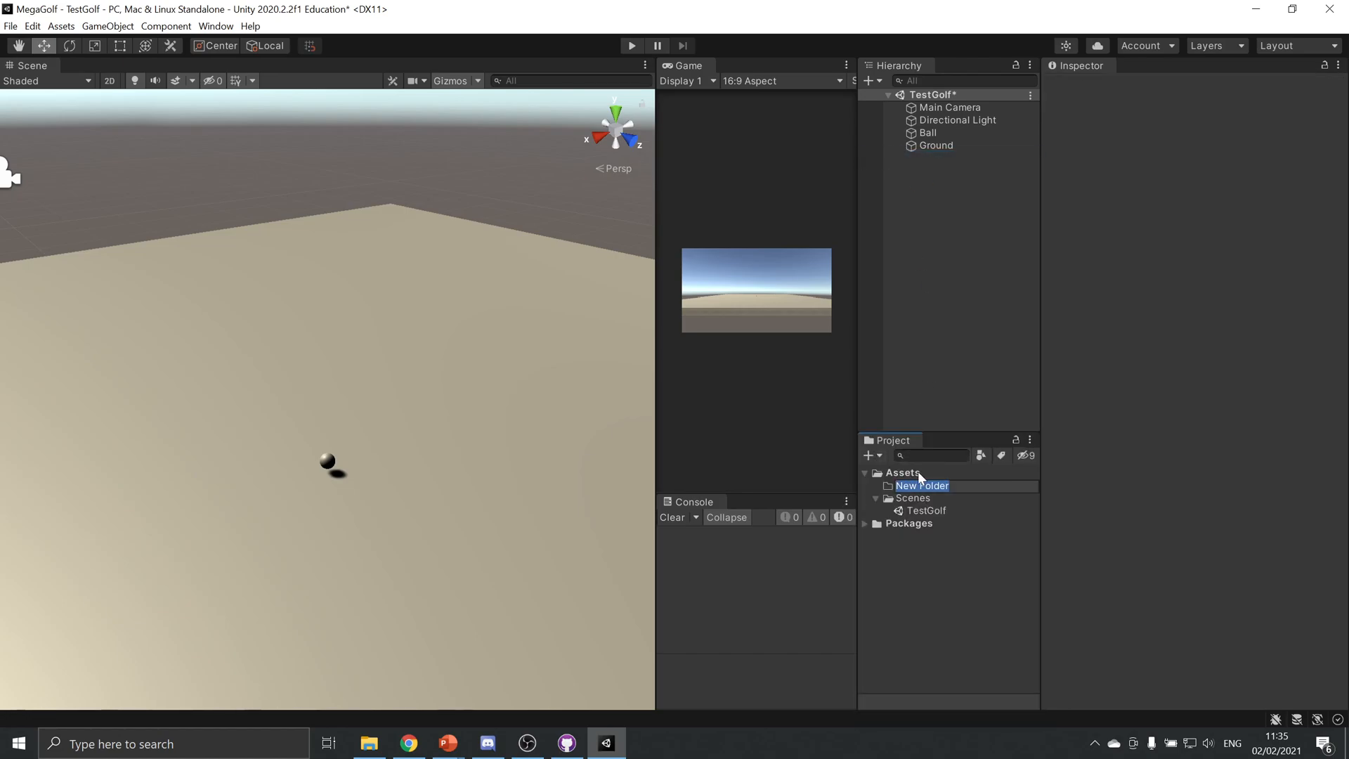
pyautogui.write('Materials')
pyautogui.press('Return')
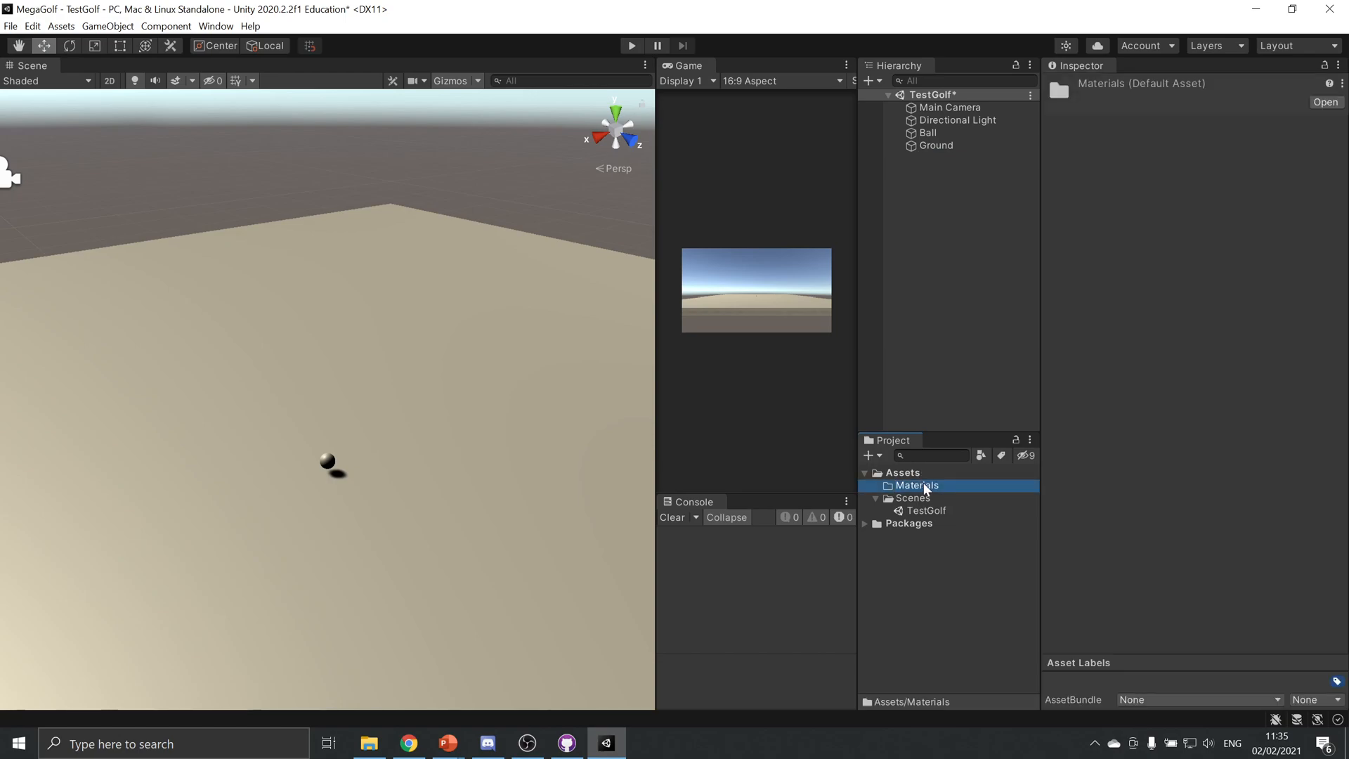
# Create a material named Ball in the Materials folder
pyautogui.rightClick(922, 486)
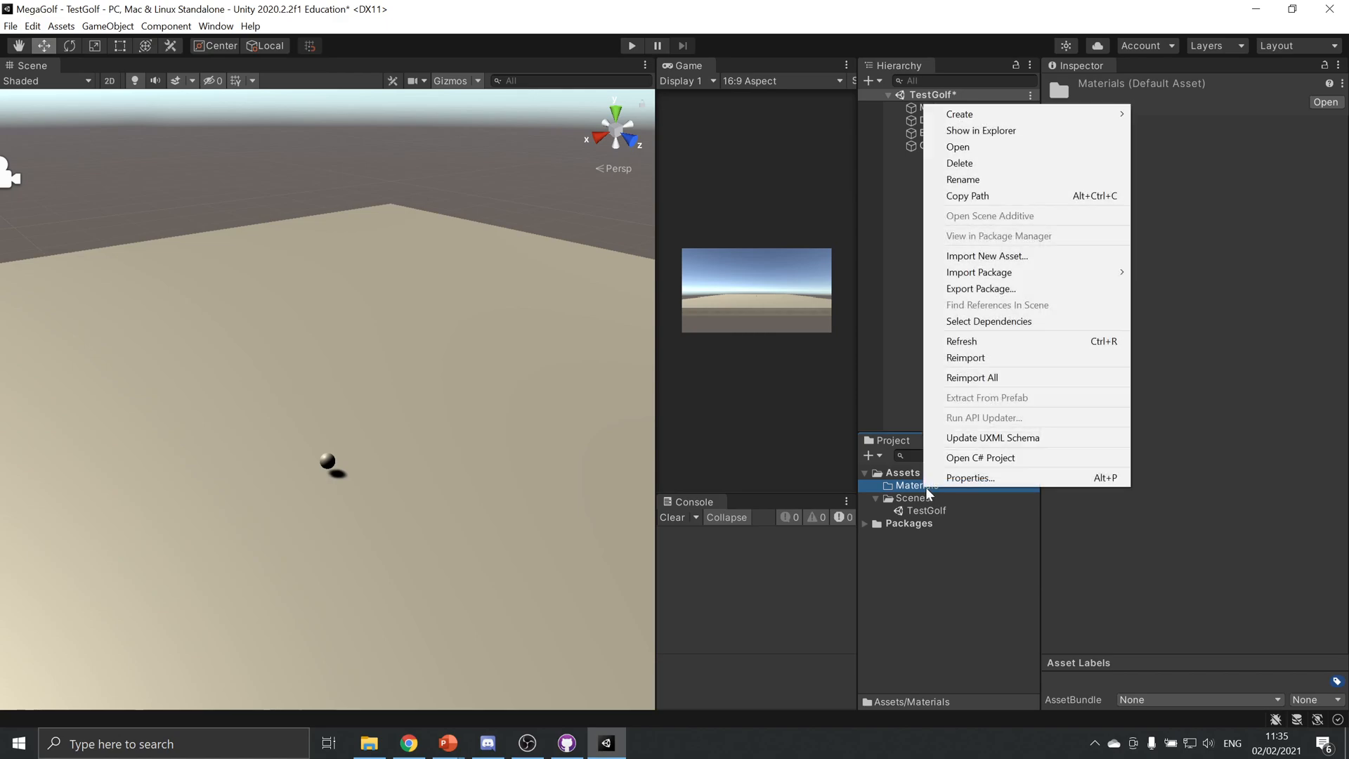
pyautogui.moveTo(1062, 117)
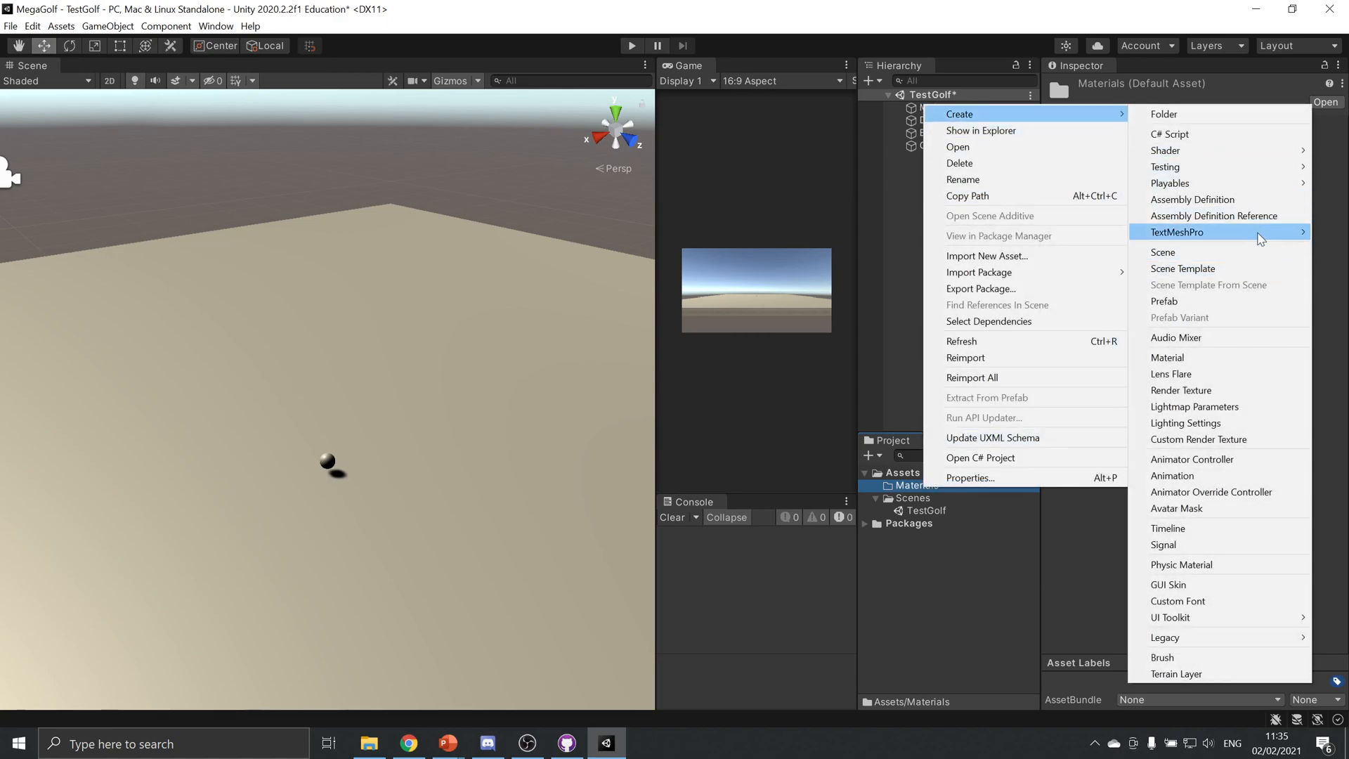
pyautogui.click(1229, 357)
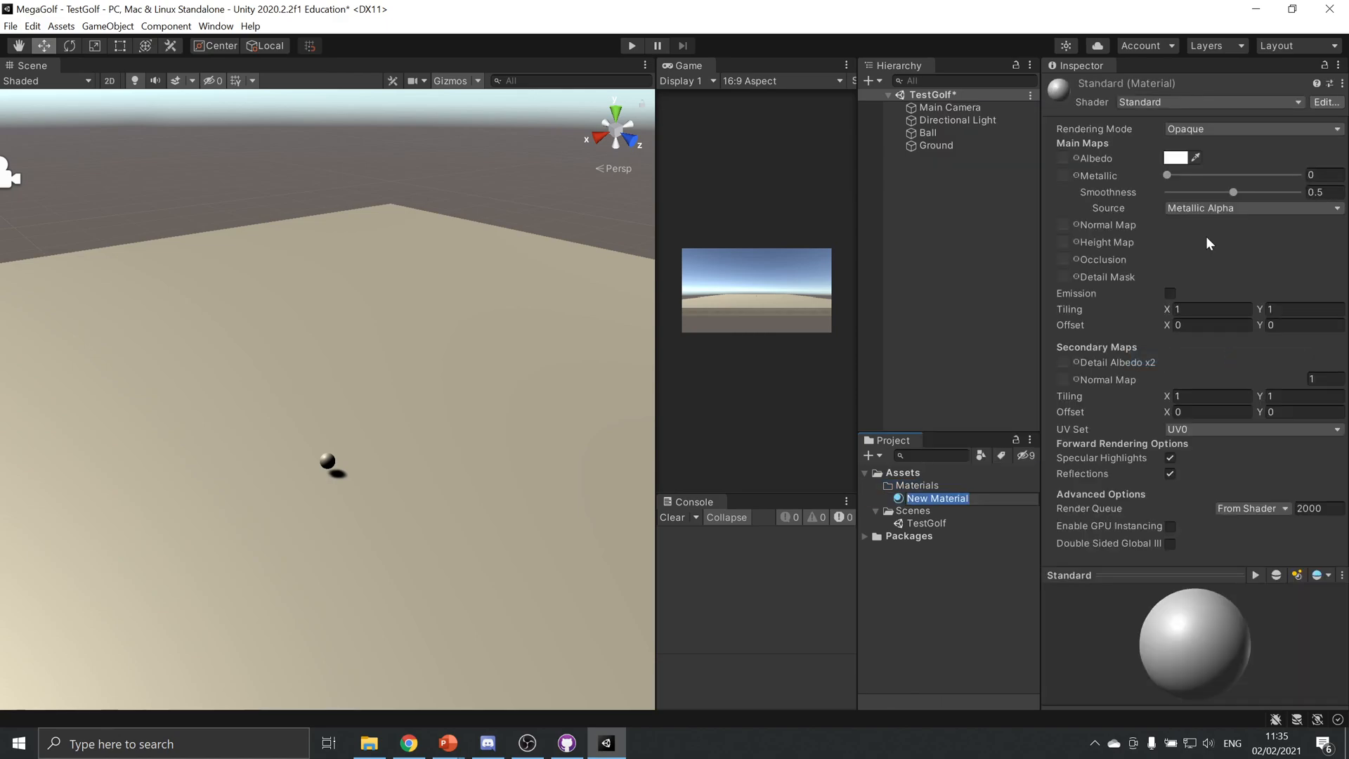
pyautogui.write('Ball')
pyautogui.press('Return')
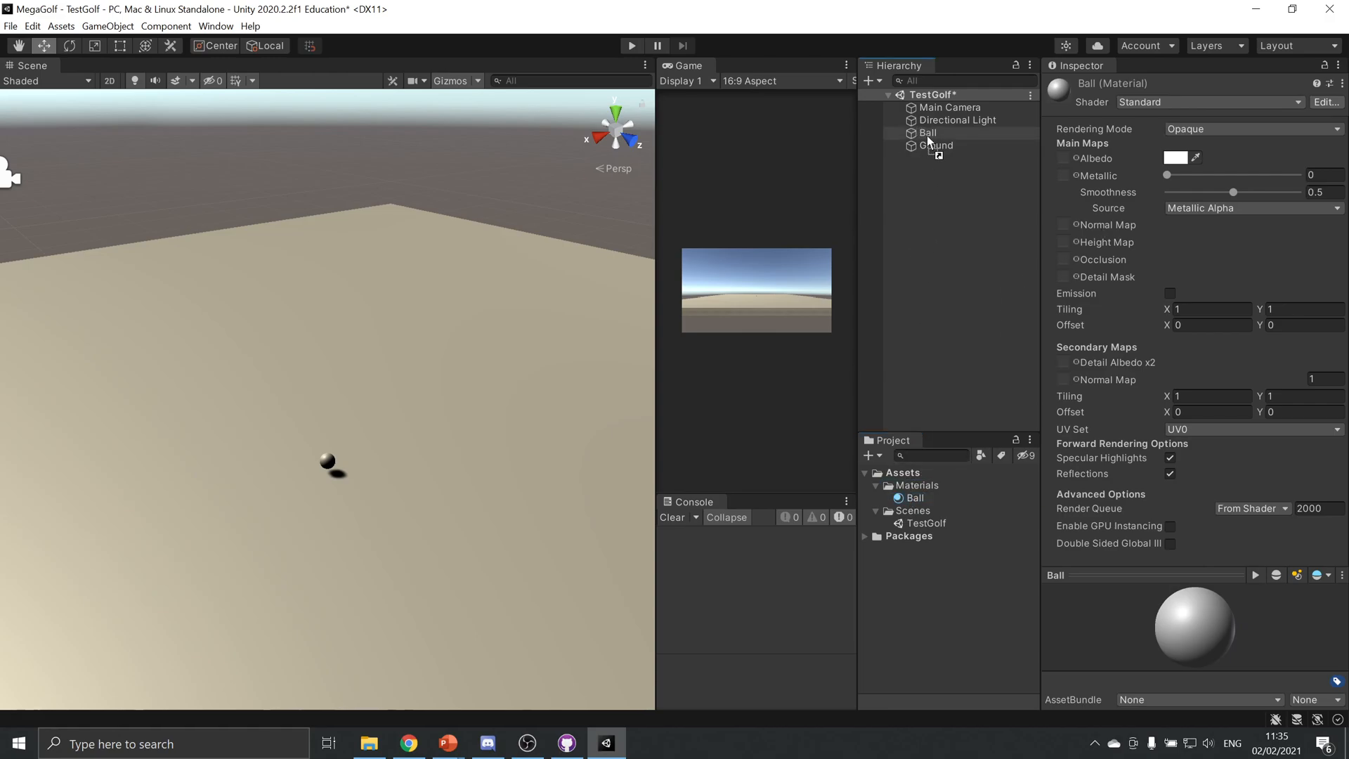
# Duplicate the Ball material and rename the copy Ground
pyautogui.click(921, 496)
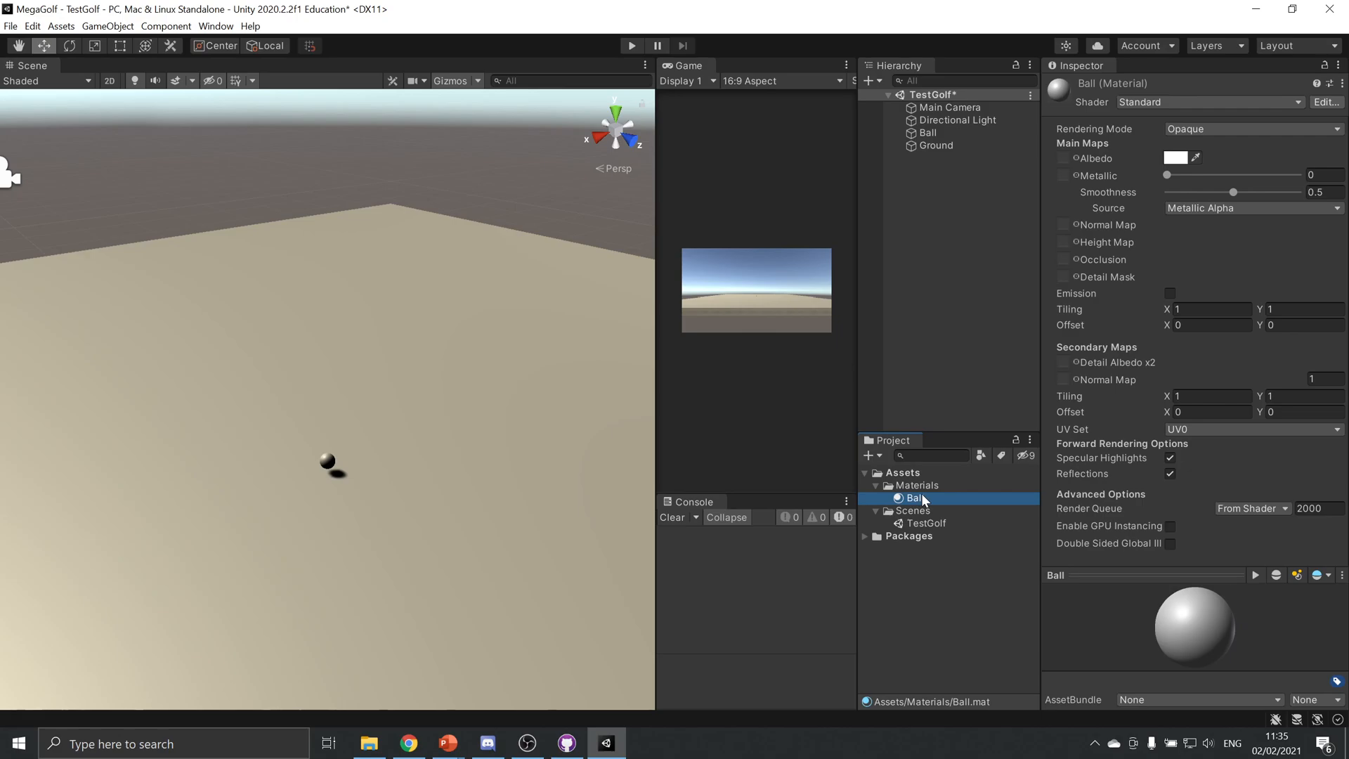
pyautogui.hotkey('ctrl', 'd')
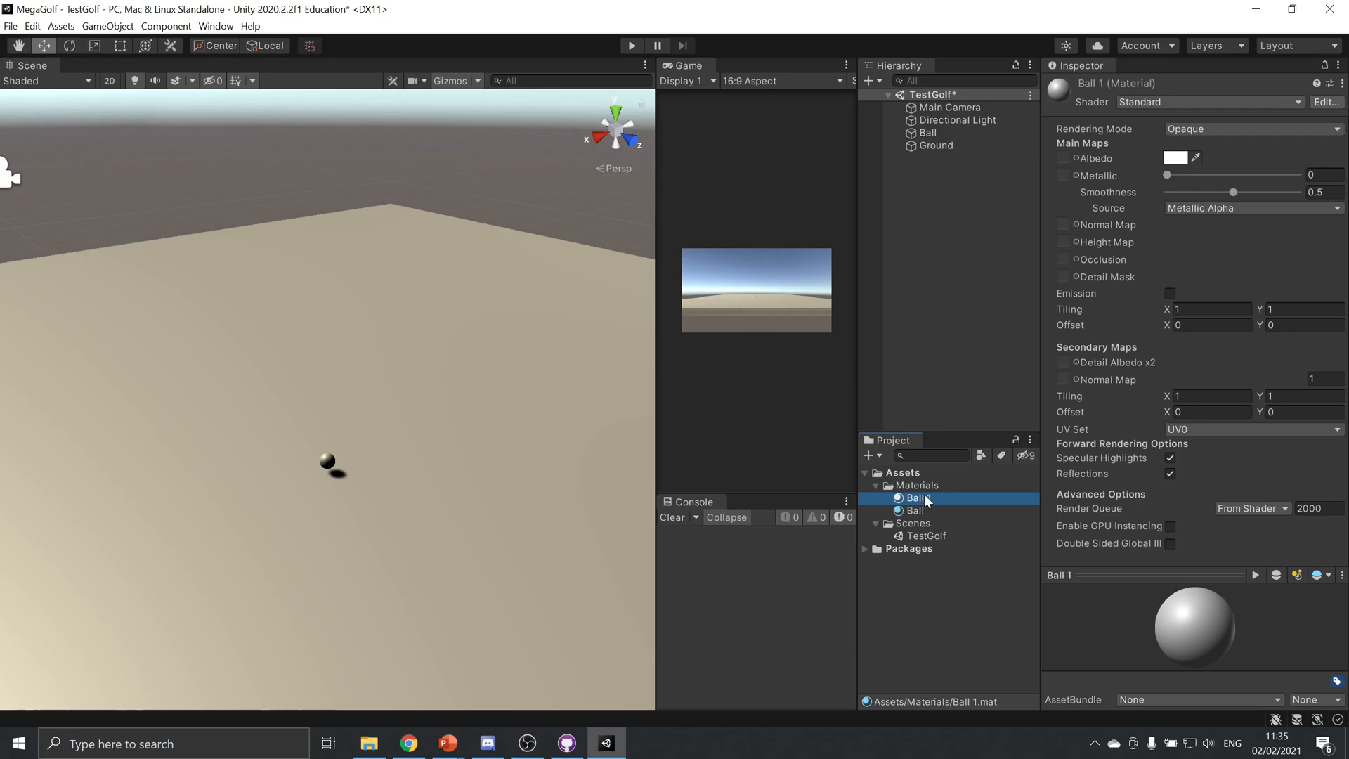
pyautogui.click(925, 500)
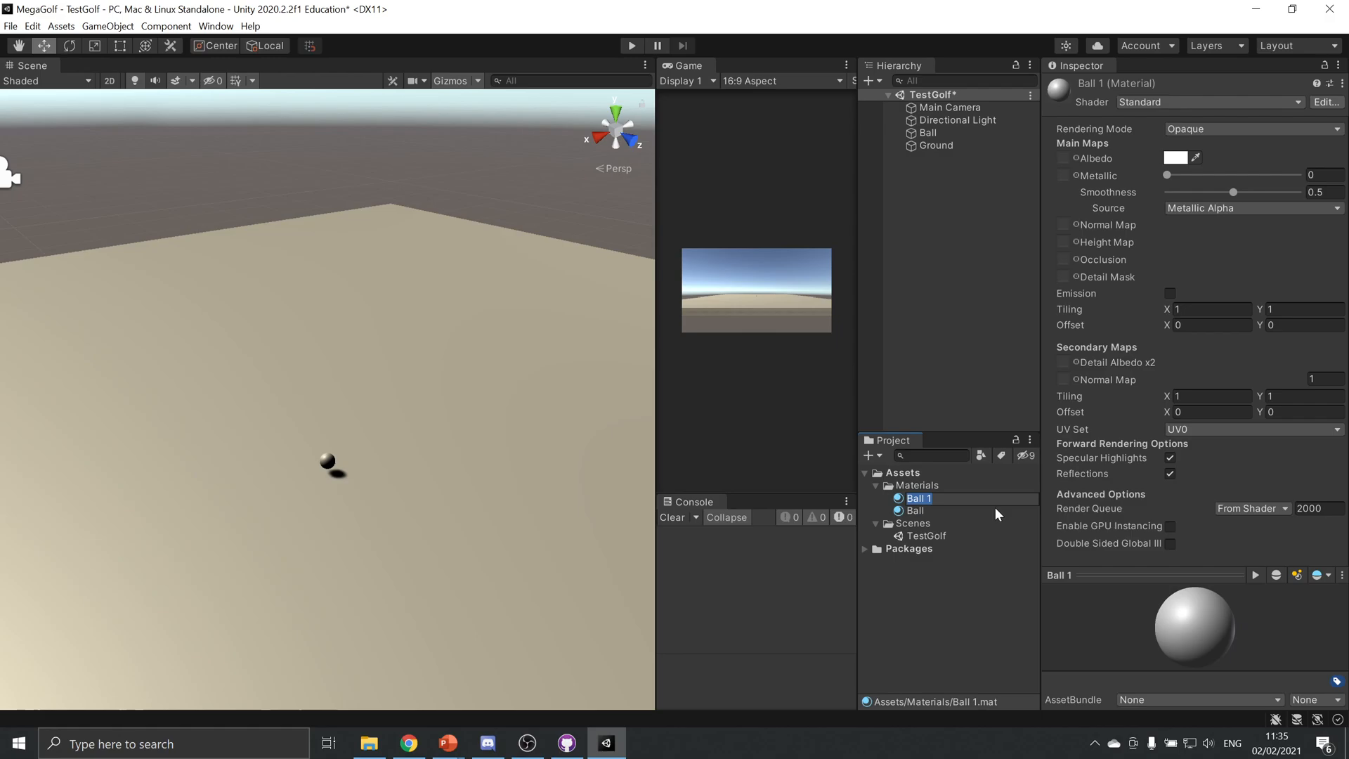
pyautogui.write('Ground')
pyautogui.press('Return')
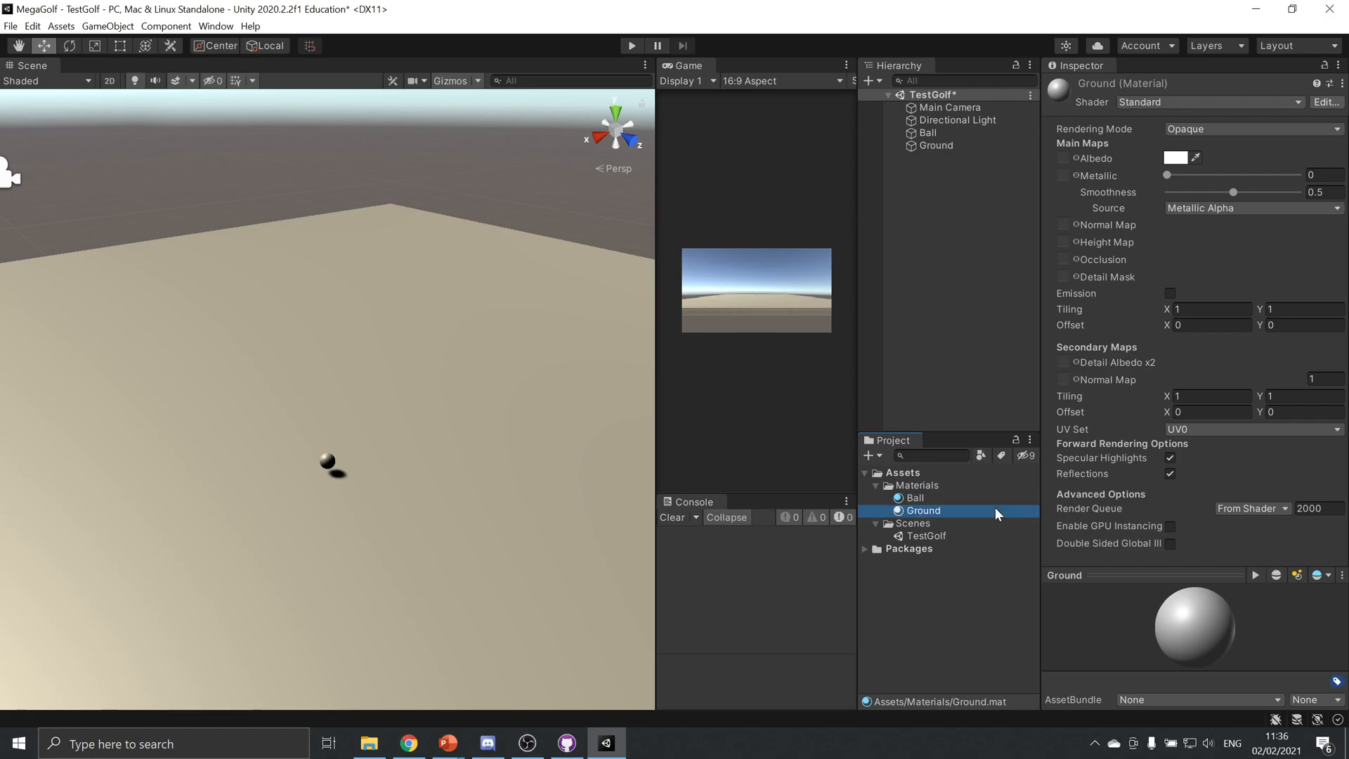
# Apply the Ground material to the ground slab and set its albedo colour to light green B1FFAD
pyautogui.moveTo(937, 511); pyautogui.dragTo(586, 413)
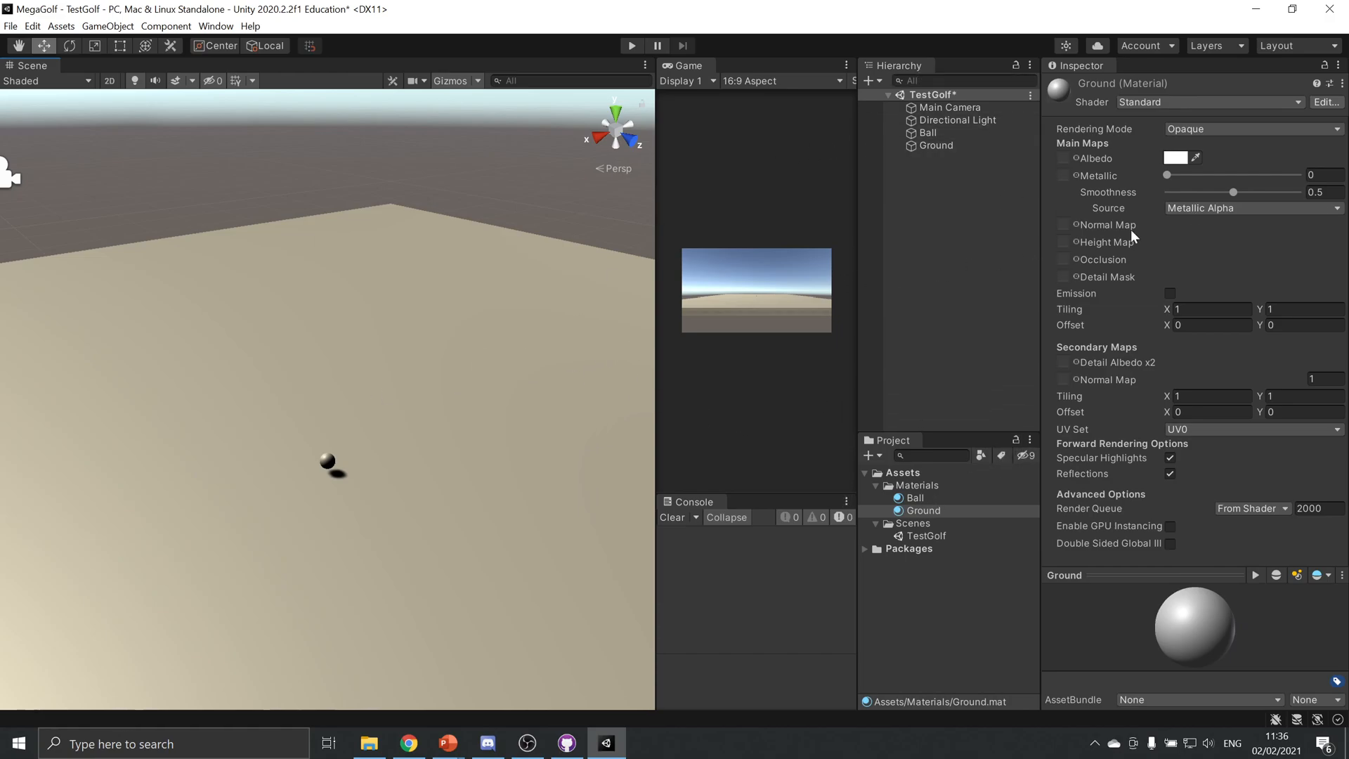
pyautogui.click(1196, 158)
pyautogui.click(1174, 162)
pyautogui.click(1216, 212)
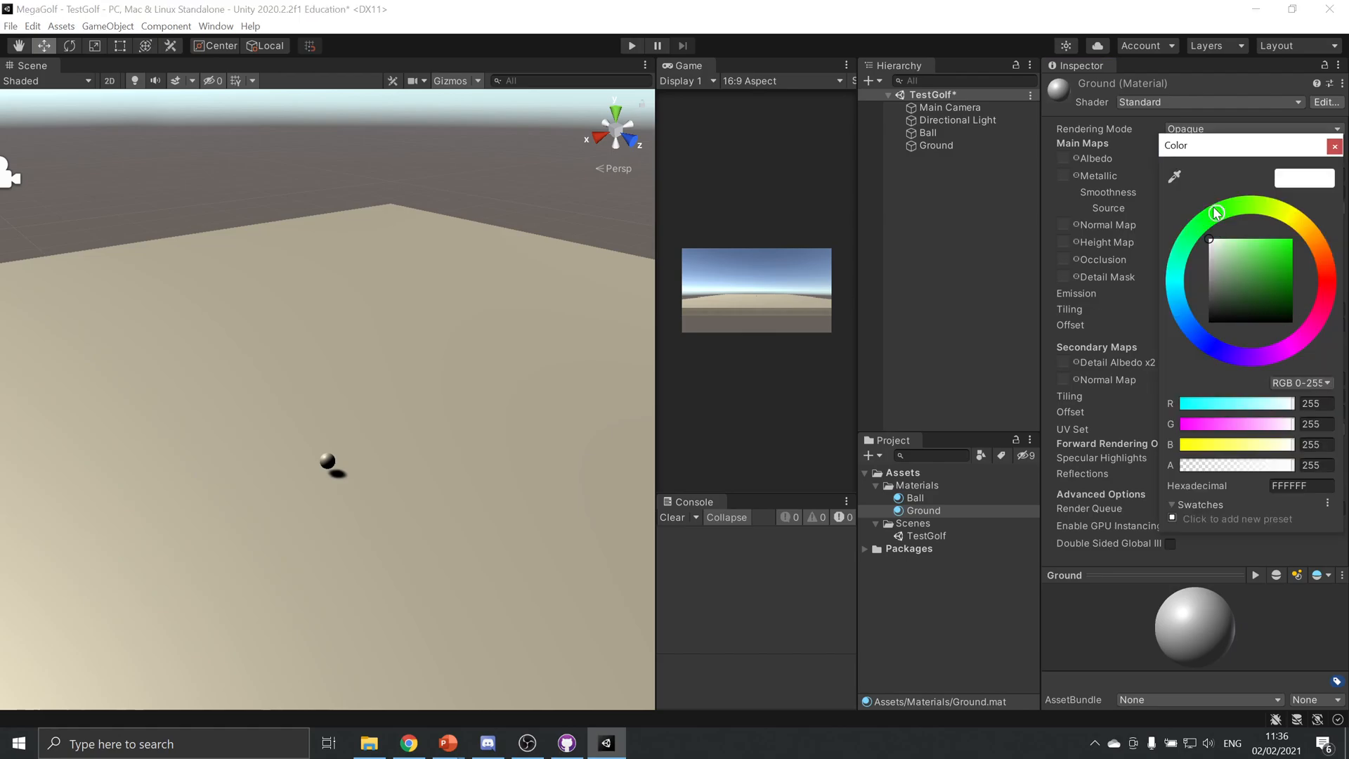
pyautogui.moveTo(1264, 255)
pyautogui.mouseDown()
pyautogui.moveTo(1267, 226)
pyautogui.moveTo(1237, 218)
pyautogui.mouseUp()
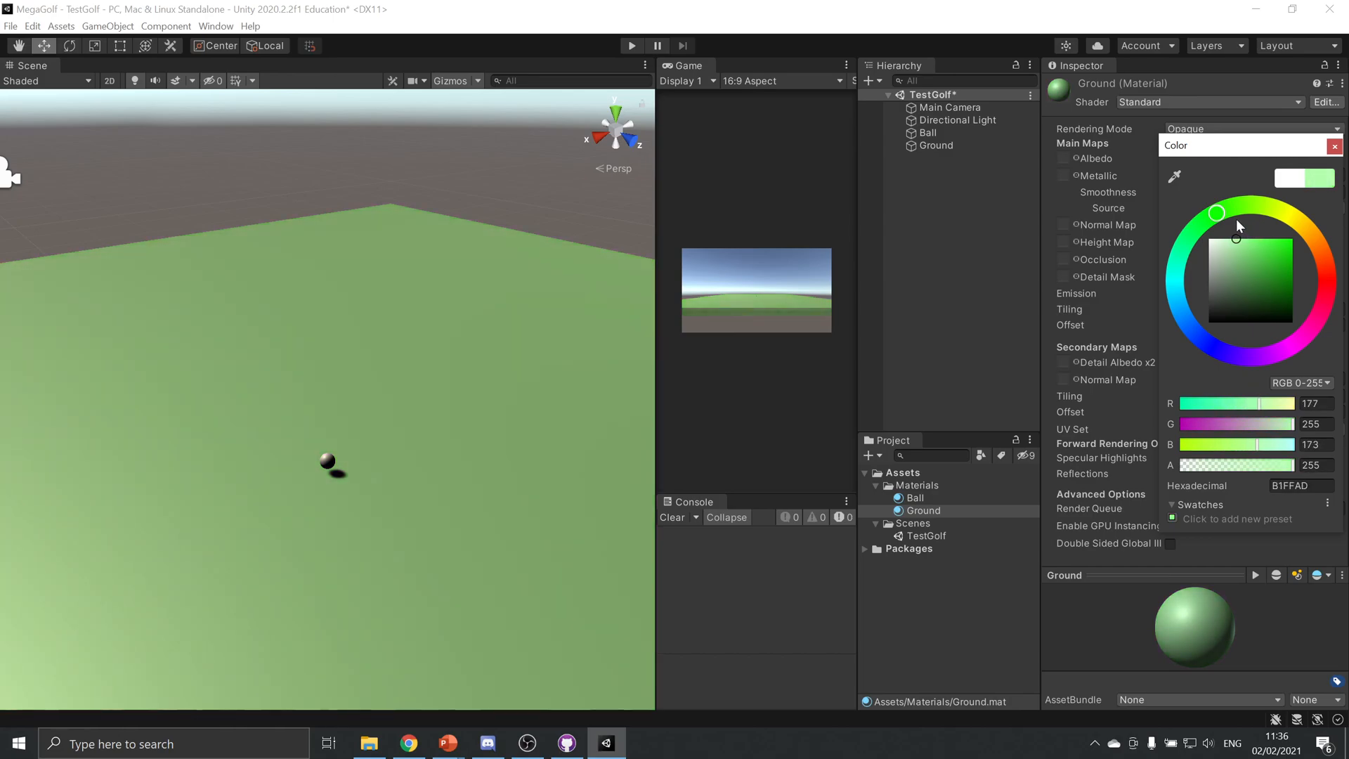
pyautogui.click(1334, 146)
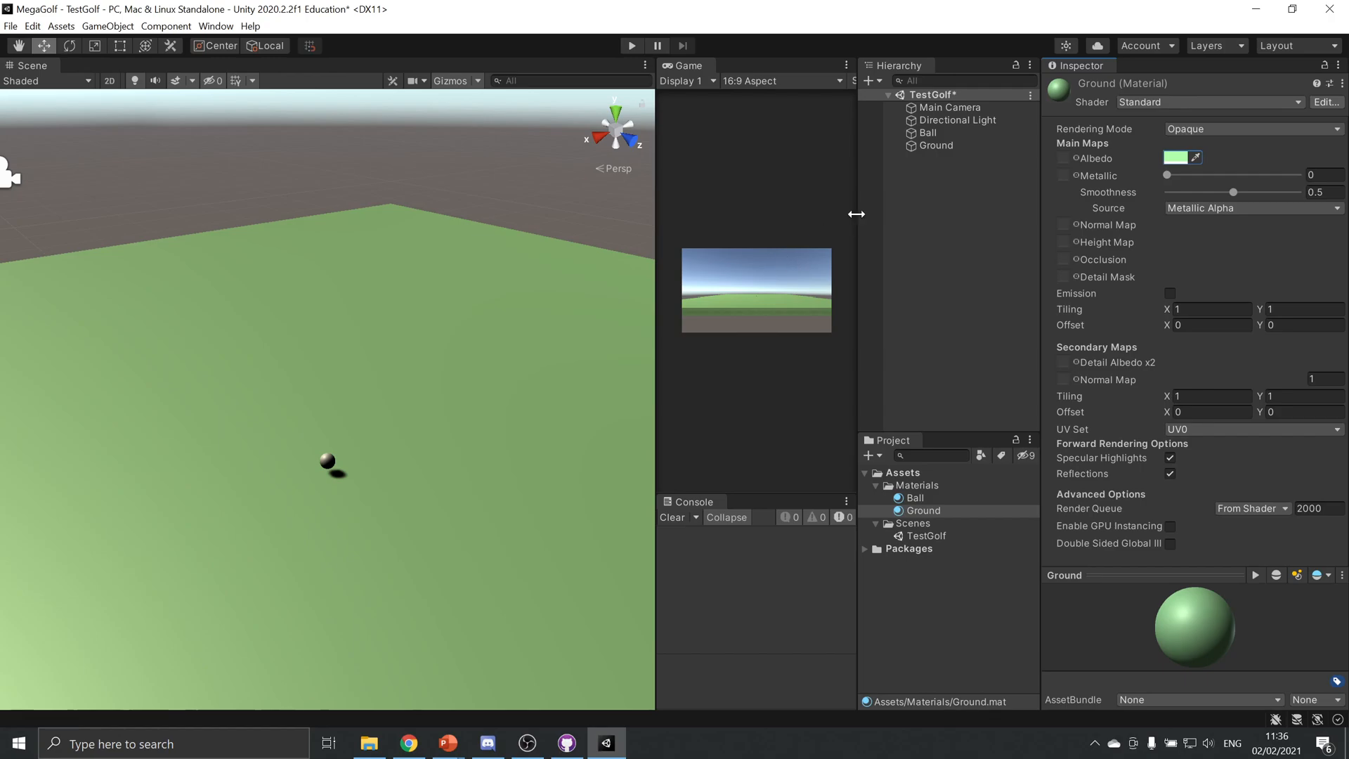
# Look over the shaders available for the Ground material and briefly test the scene in play mode
pyautogui.click(1164, 101)
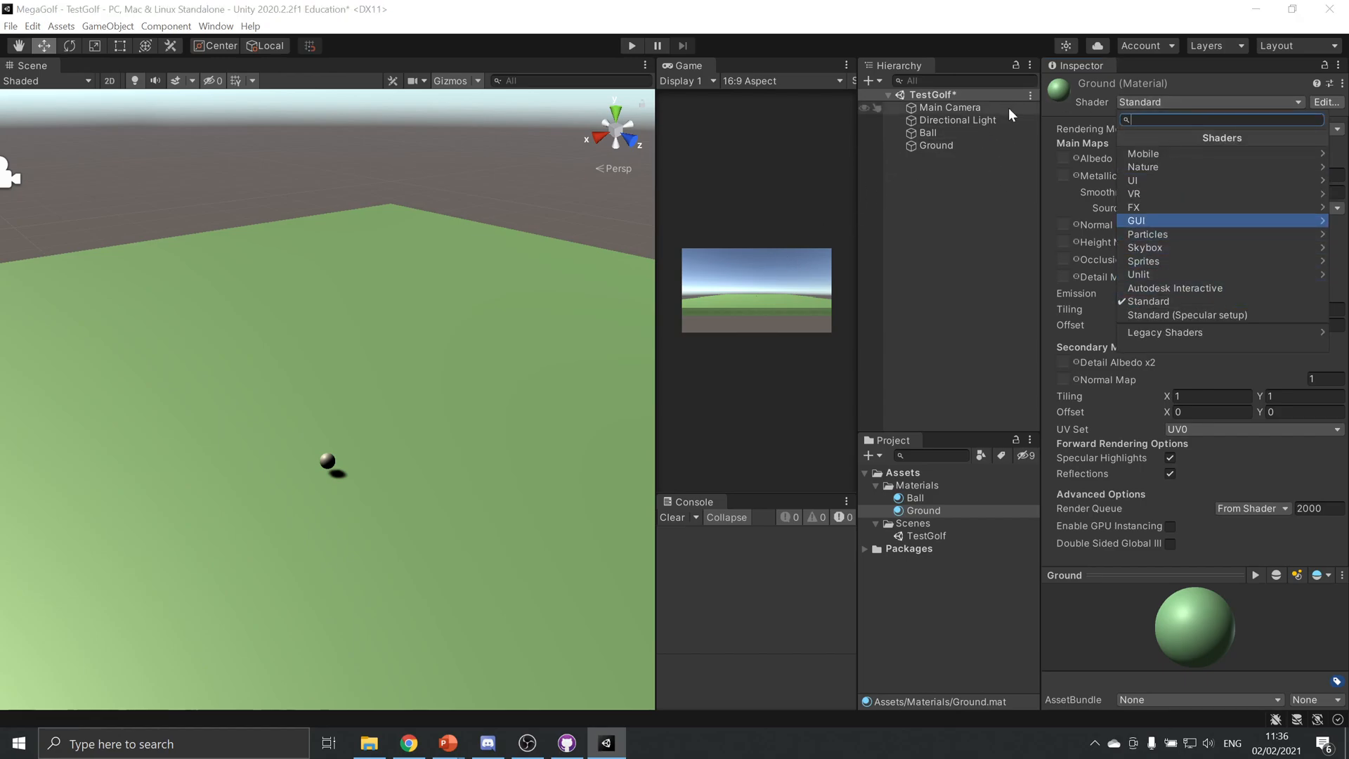
pyautogui.click(935, 15)
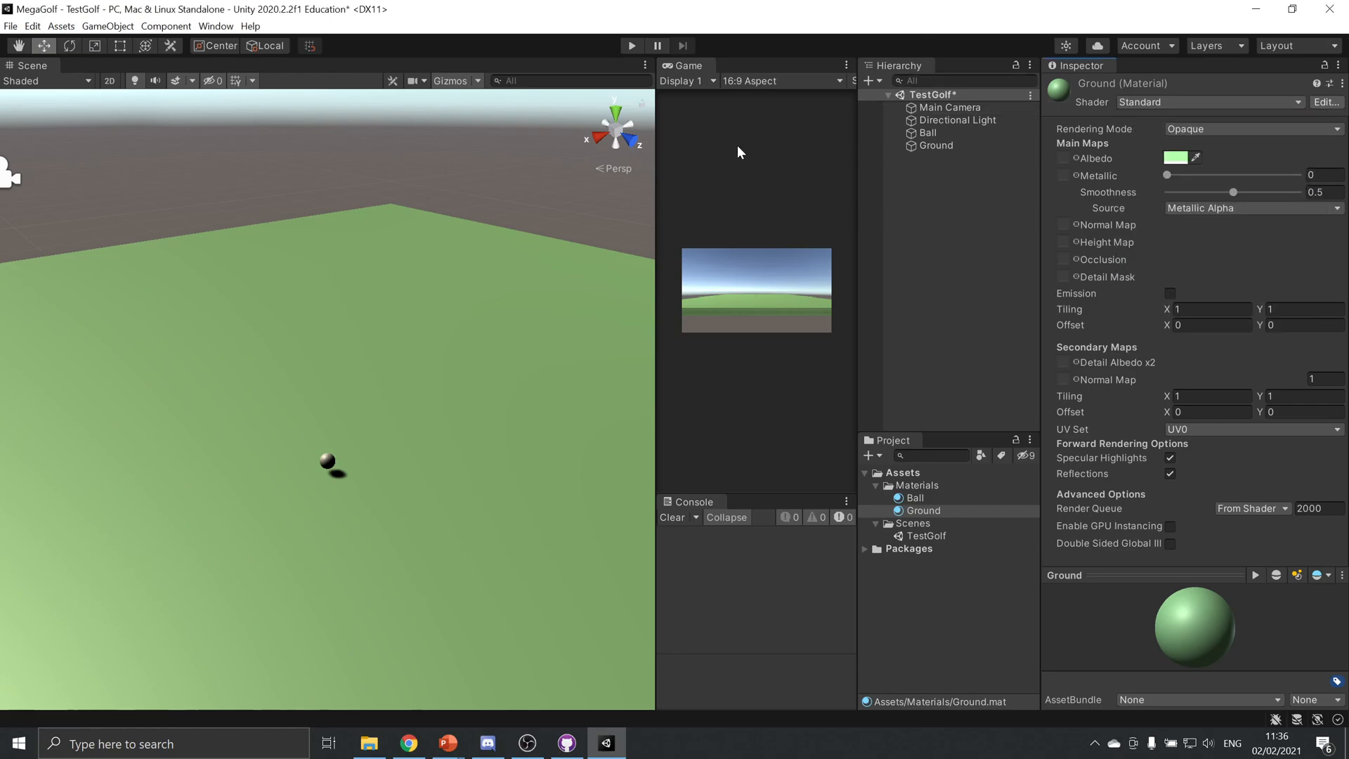
pyautogui.click(632, 46)
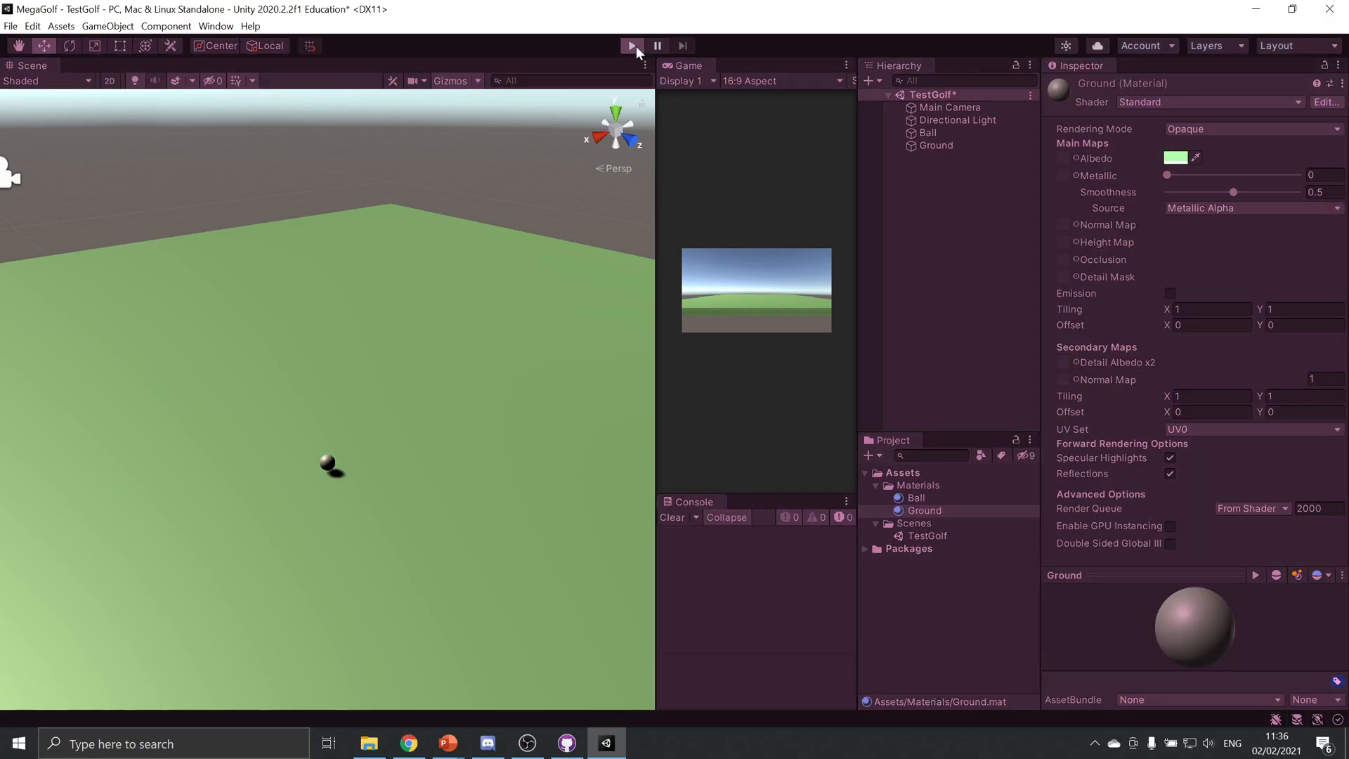
pyautogui.click(632, 46)
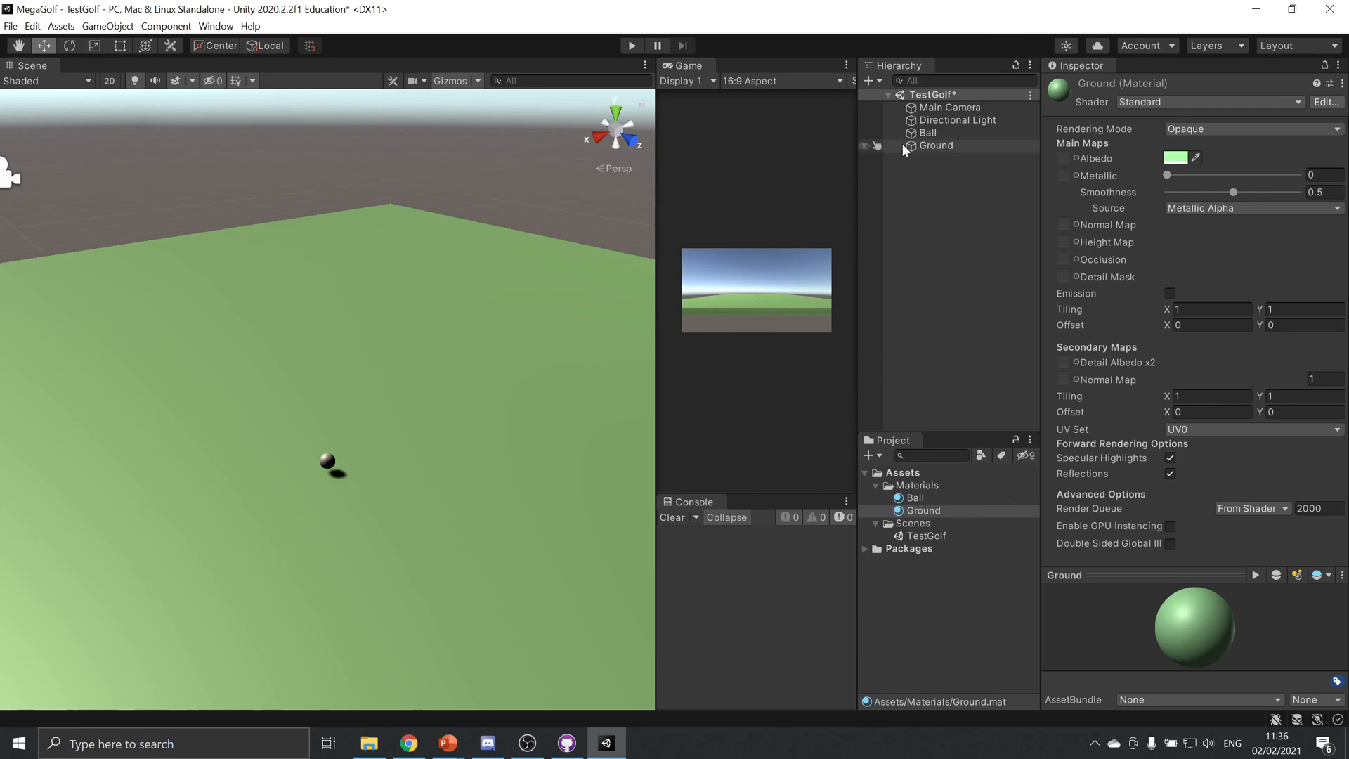
# Add a 3D cube to the scene and move it near the ball, to about X -1.16, Y 0.73
pyautogui.click(109, 26)
pyautogui.moveTo(229, 92)
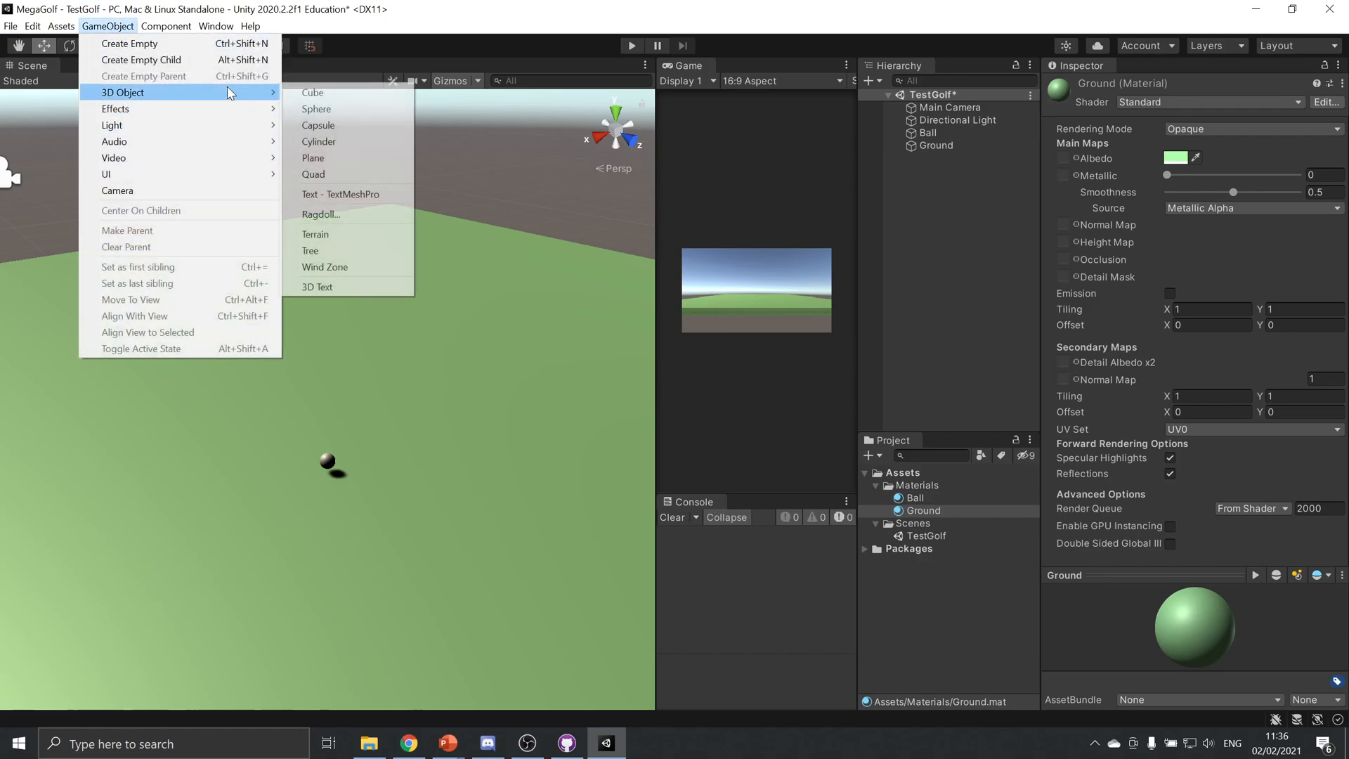
pyautogui.click(333, 94)
pyautogui.moveTo(300, 406); pyautogui.dragTo(415, 365)
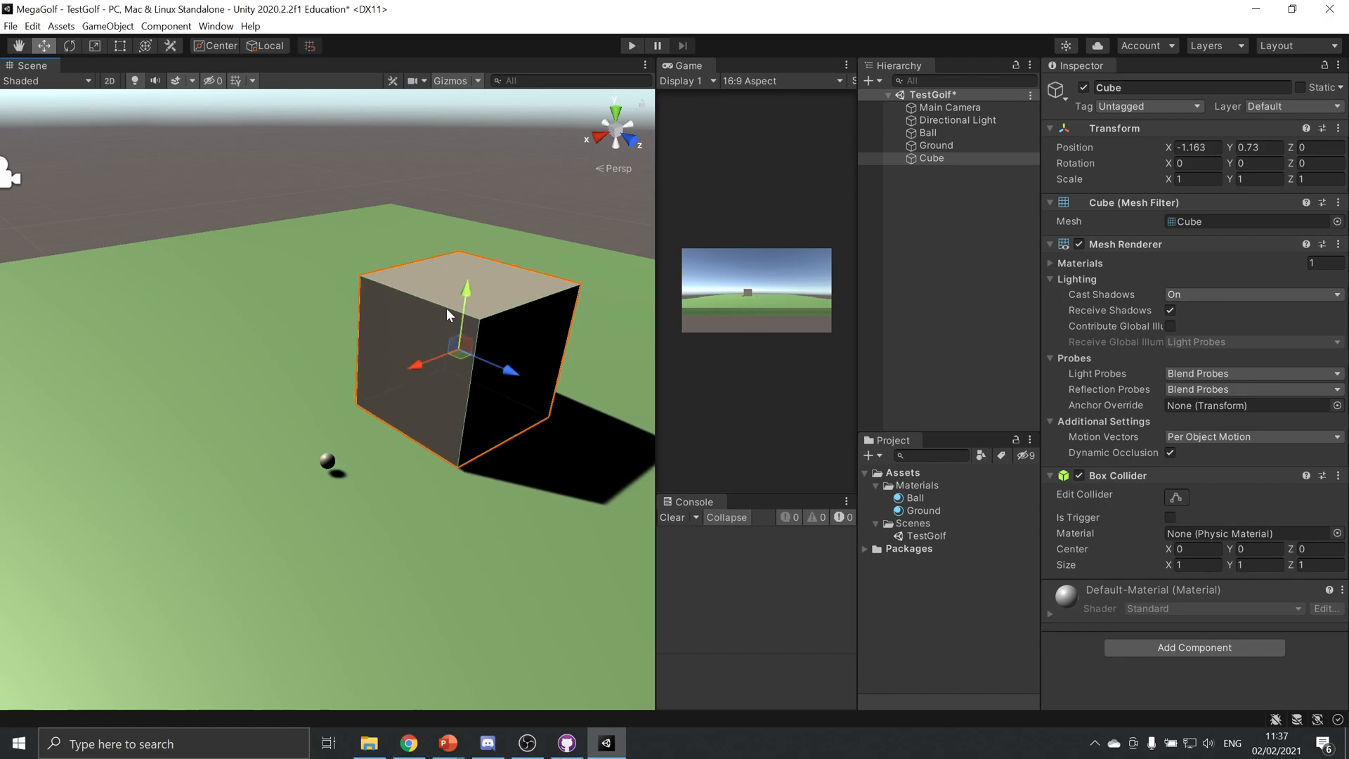
# Scale the Cube into a bar of about 0.16 × 0.2 × 2.54 and lower it to about Y 0.28, near the Ground
pyautogui.press('e')
pyautogui.press('r')
pyautogui.moveTo(471, 293); pyautogui.dragTo(447, 352)
pyautogui.moveTo(472, 288); pyautogui.dragTo(466, 295)
pyautogui.moveTo(514, 373); pyautogui.dragTo(557, 447)
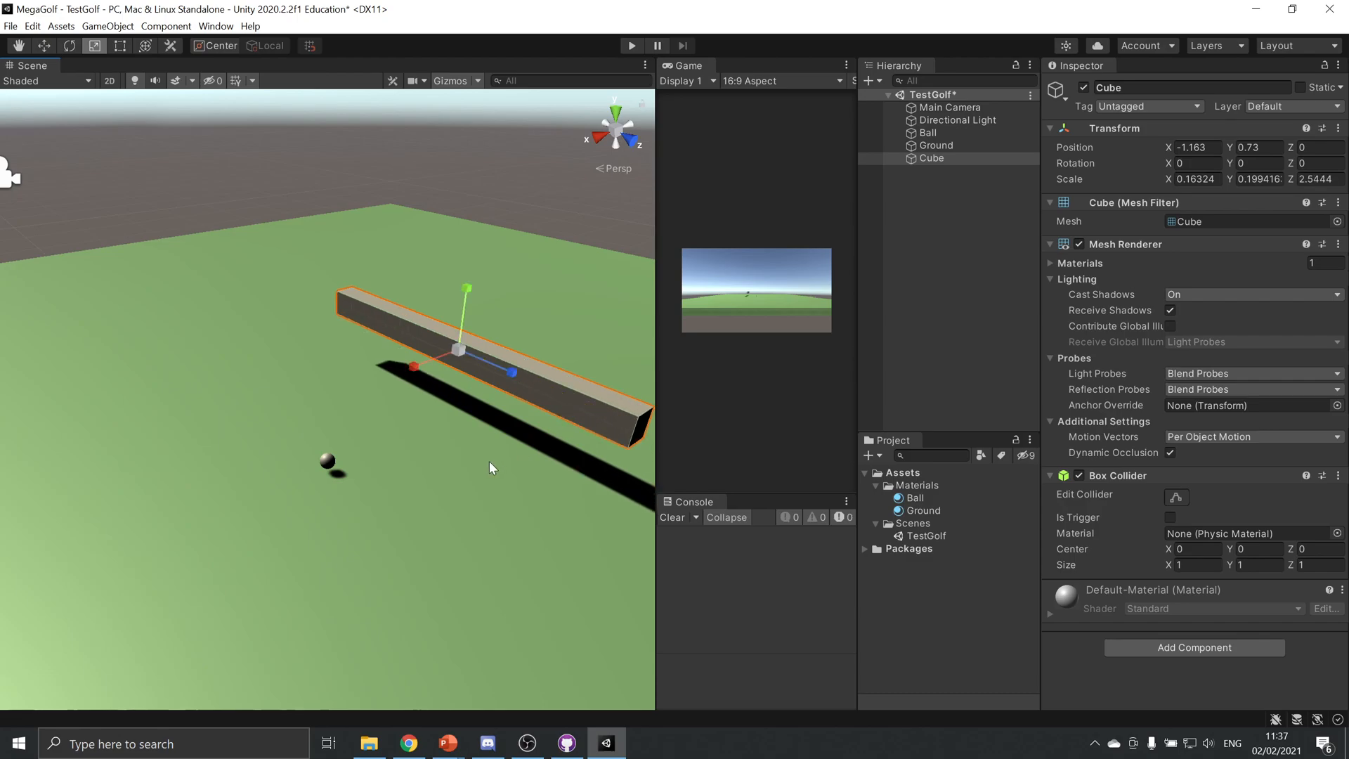
pyautogui.press('w')
pyautogui.moveTo(469, 309); pyautogui.dragTo(456, 354)
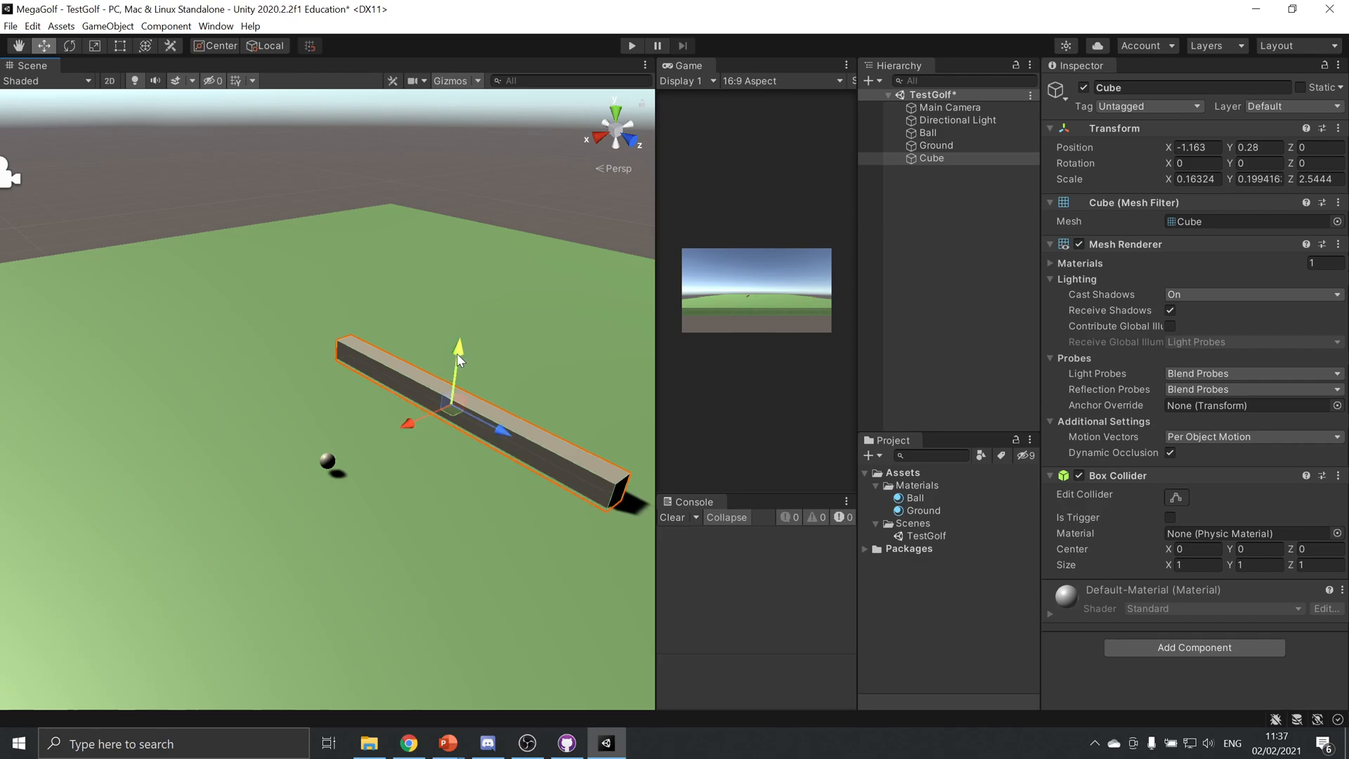
# Duplicate the bar, rotate the copy about 45° around Y, and move it to about X -0.45, Z 1.07
pyautogui.hotkey('ctrl', 'd')
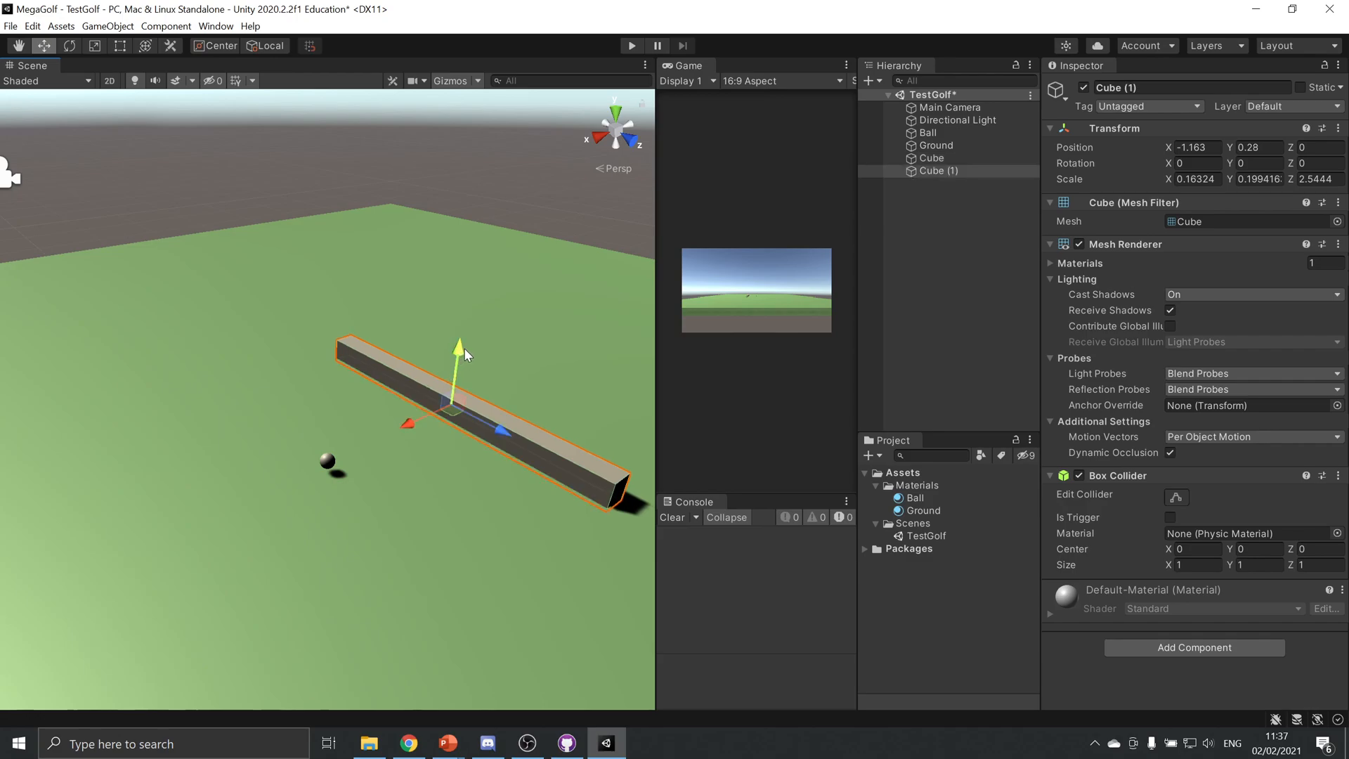
pyautogui.press('e')
pyautogui.moveTo(454, 432); pyautogui.dragTo(347, 460)
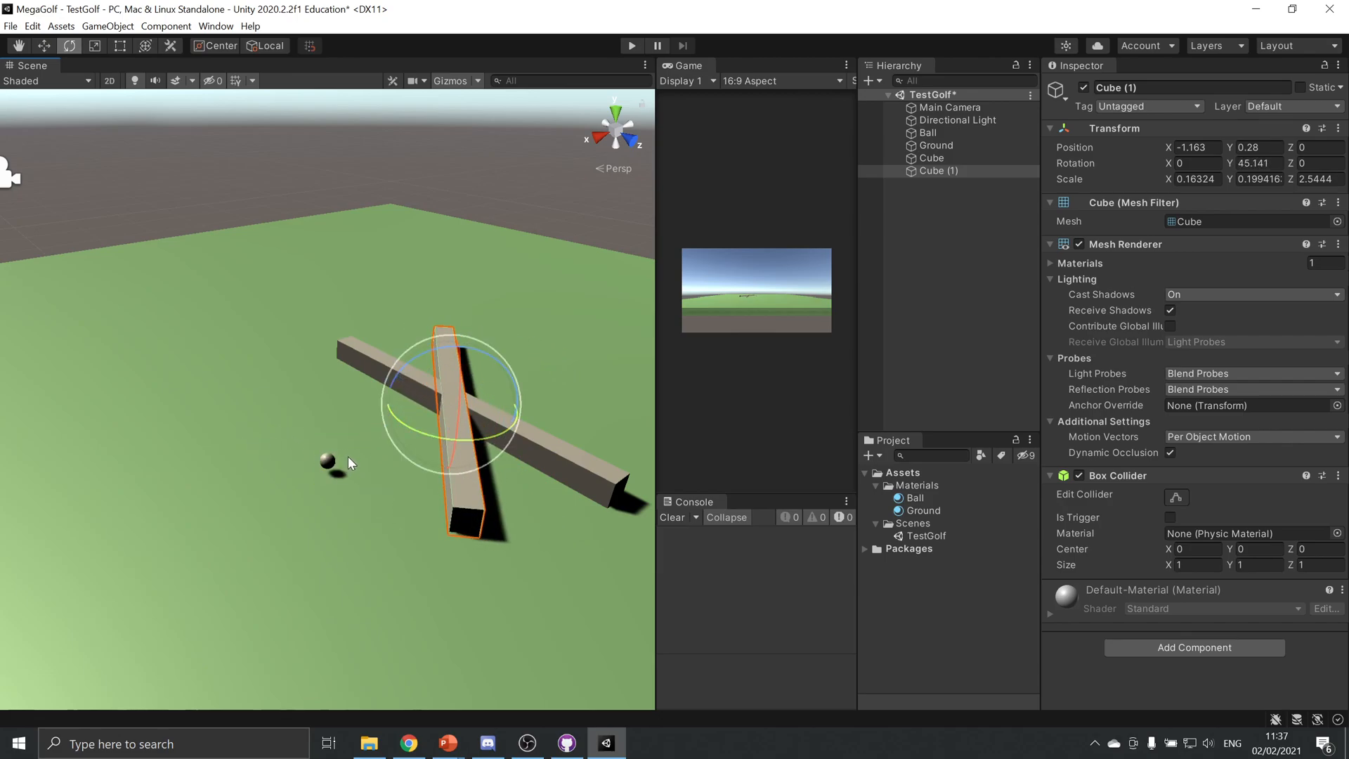
pyautogui.press('w')
pyautogui.moveTo(455, 436); pyautogui.dragTo(505, 527)
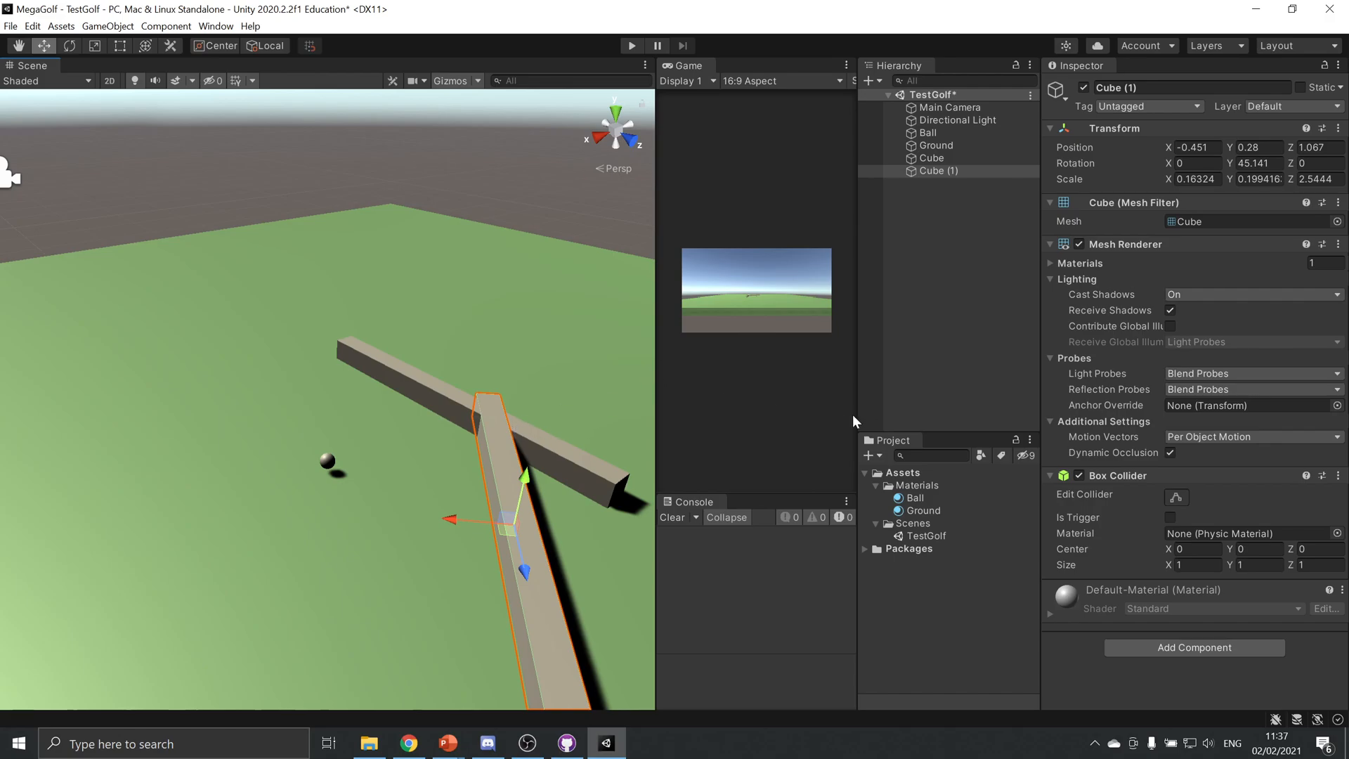
# Create a material named Walls in the Materials folder
pyautogui.click(917, 486)
pyautogui.rightClick(917, 485)
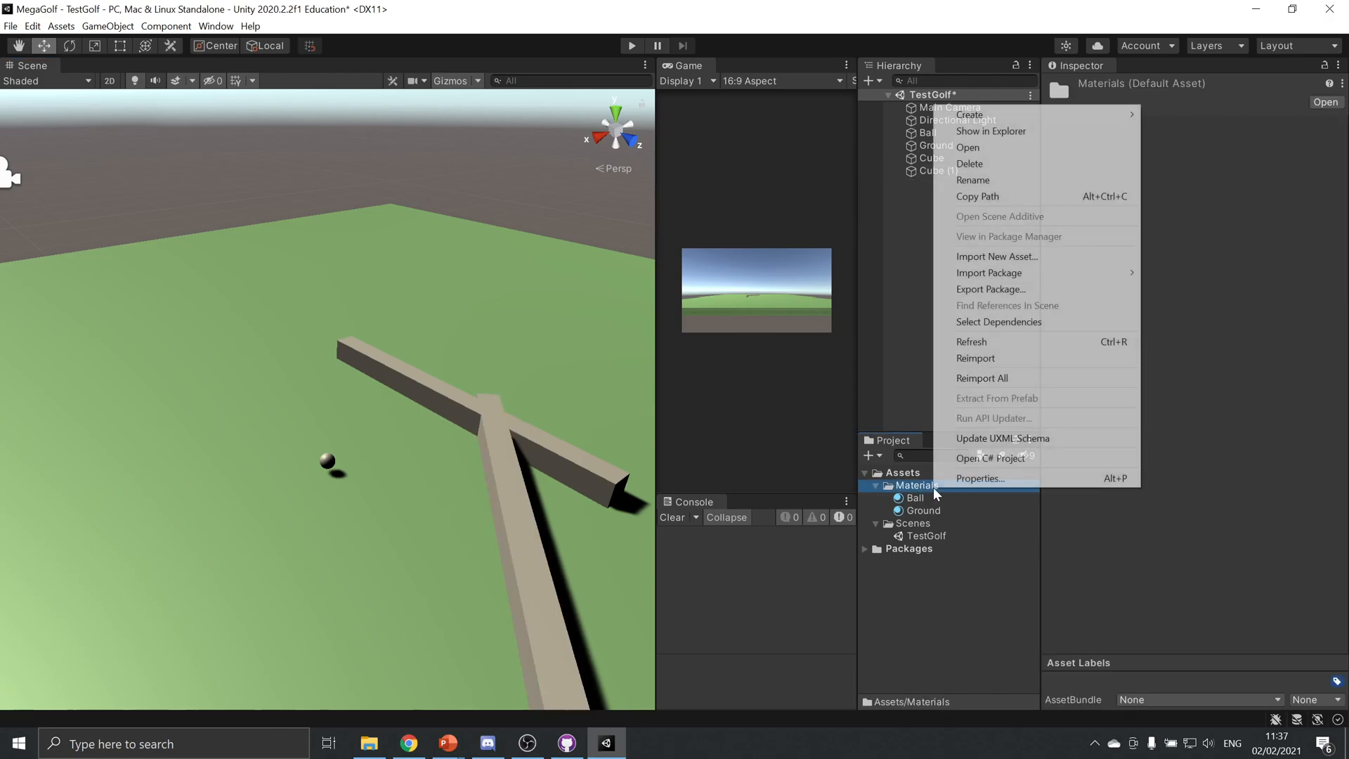
pyautogui.moveTo(1088, 118)
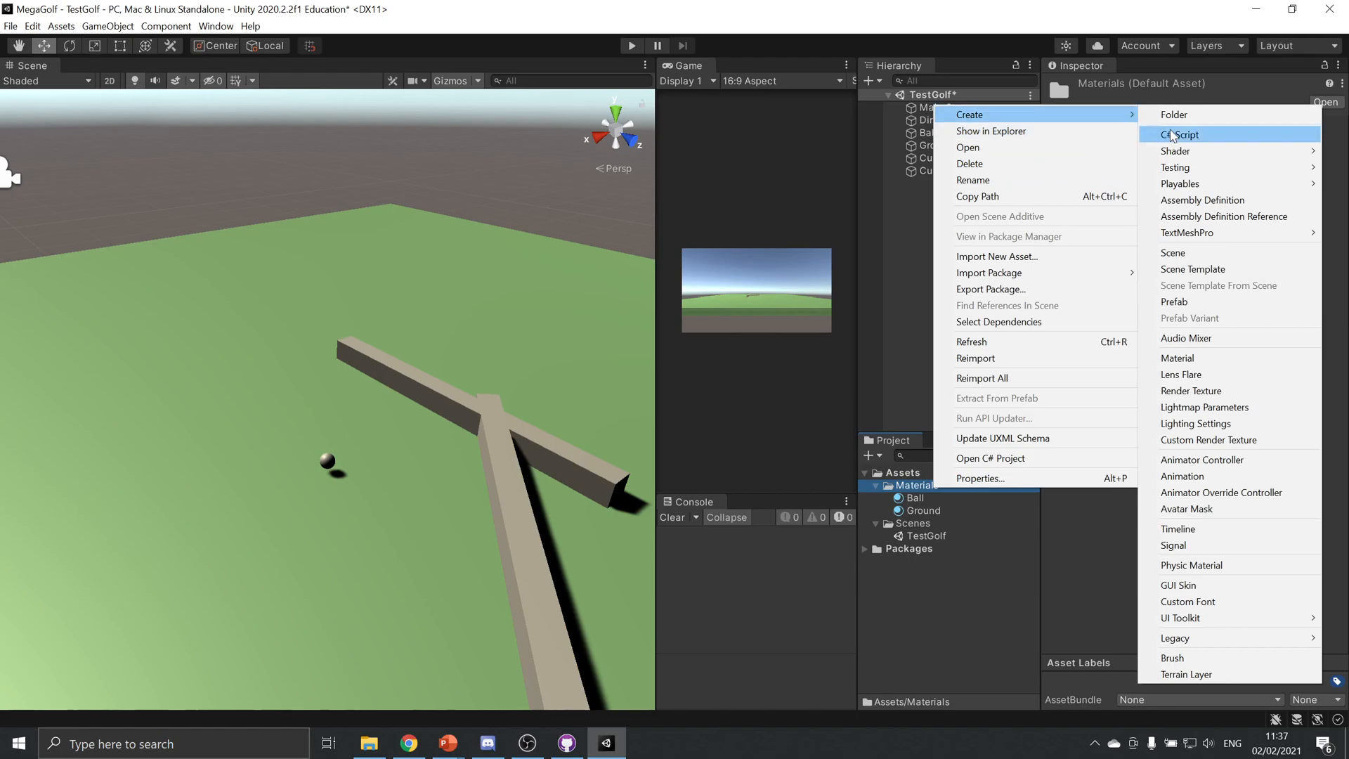
pyautogui.click(1220, 358)
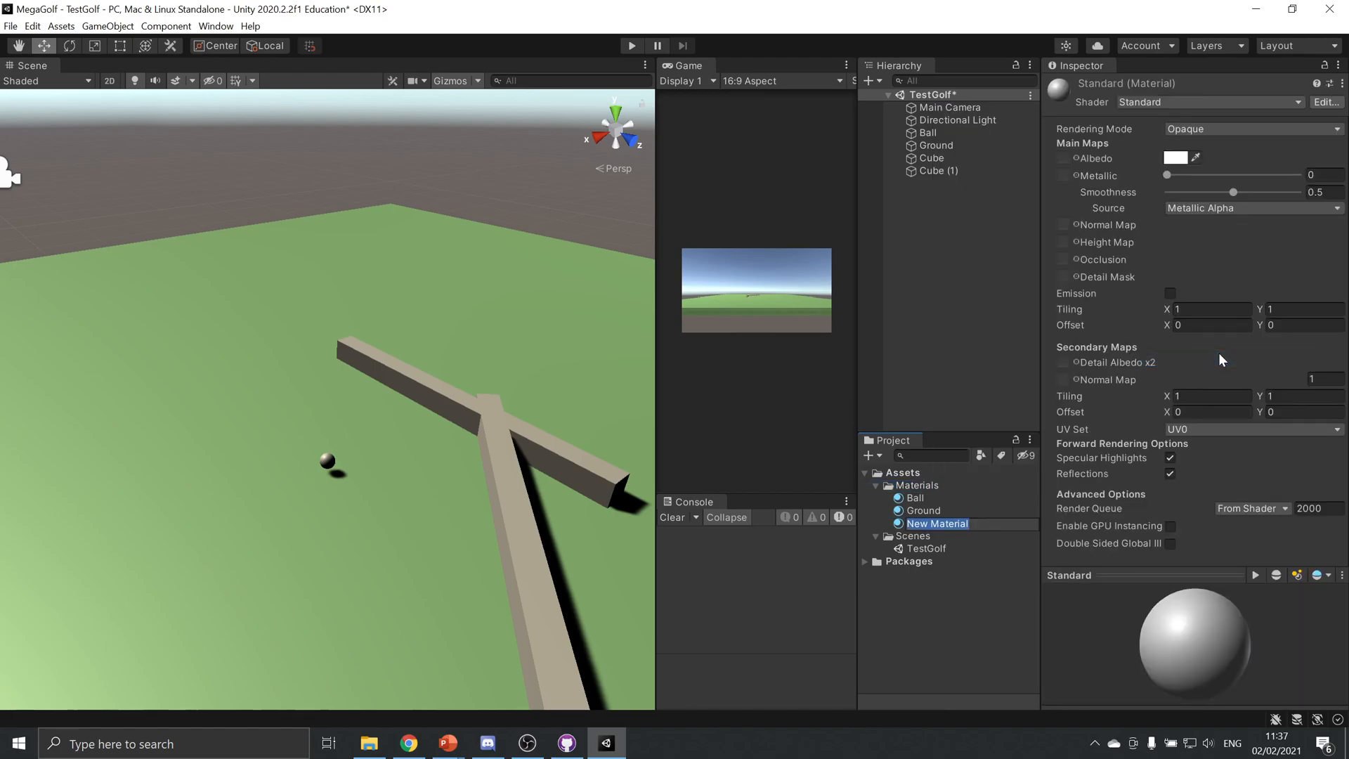
pyautogui.write('Walls')
pyautogui.press('Return')
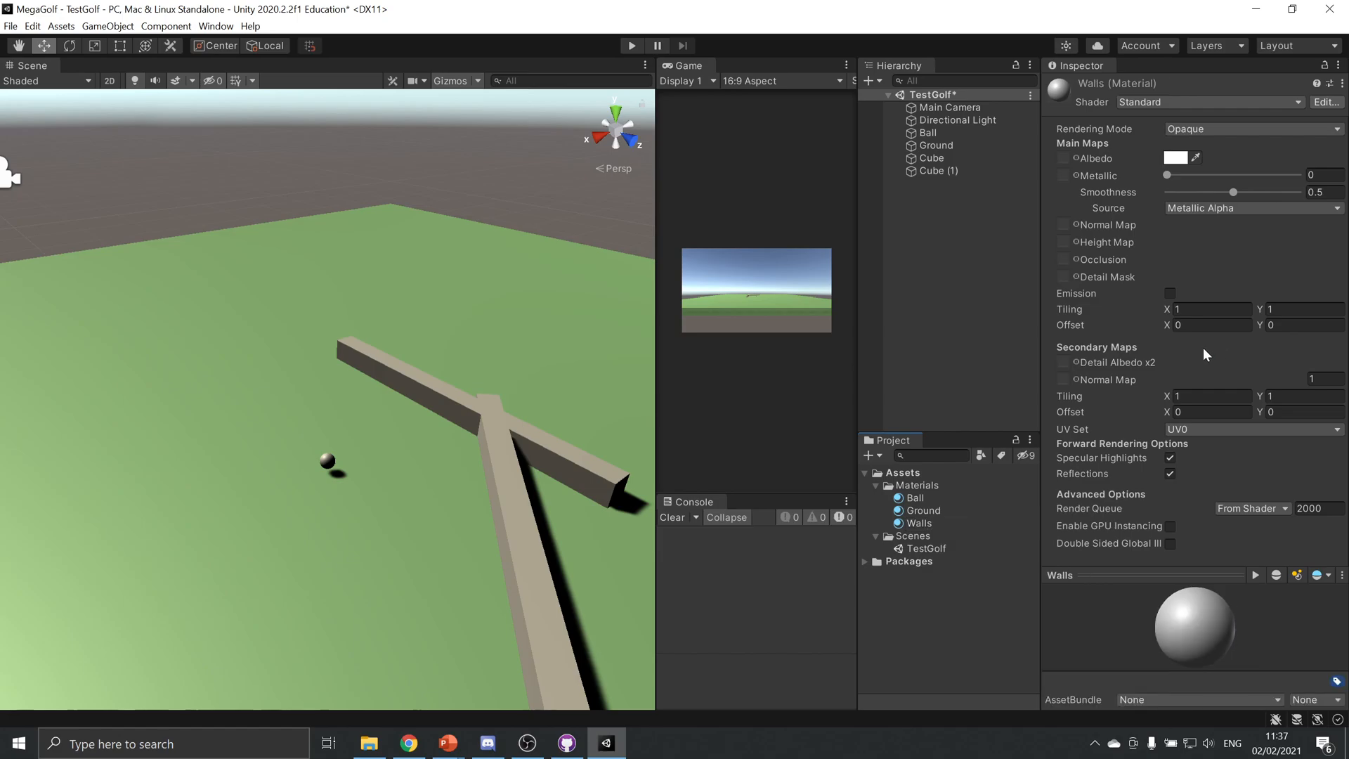
# Set the Walls material's albedo colour to red FF3C3C and apply it to both bars
pyautogui.click(1177, 158)
pyautogui.moveTo(1258, 275); pyautogui.dragTo(1273, 232)
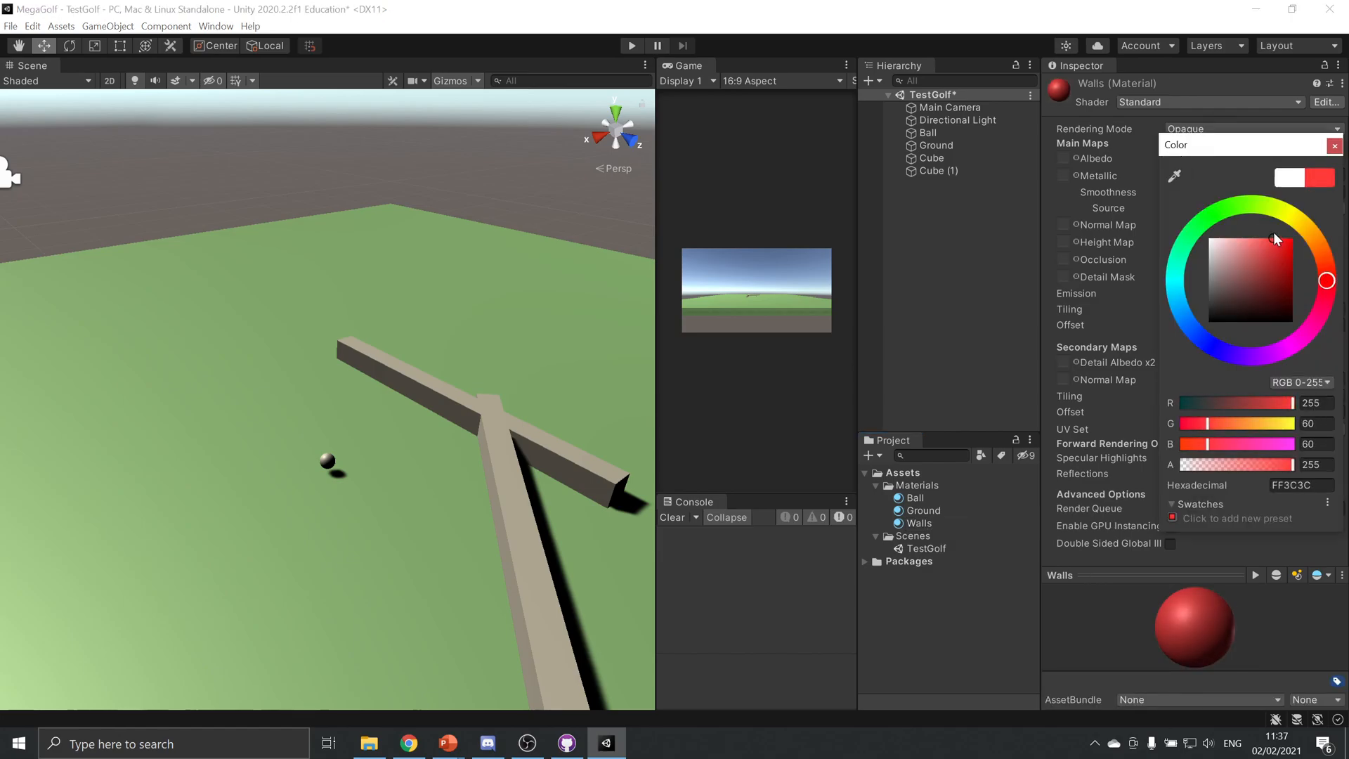
pyautogui.click(1335, 145)
pyautogui.moveTo(919, 524); pyautogui.dragTo(495, 439)
pyautogui.moveTo(904, 522); pyautogui.dragTo(621, 482)
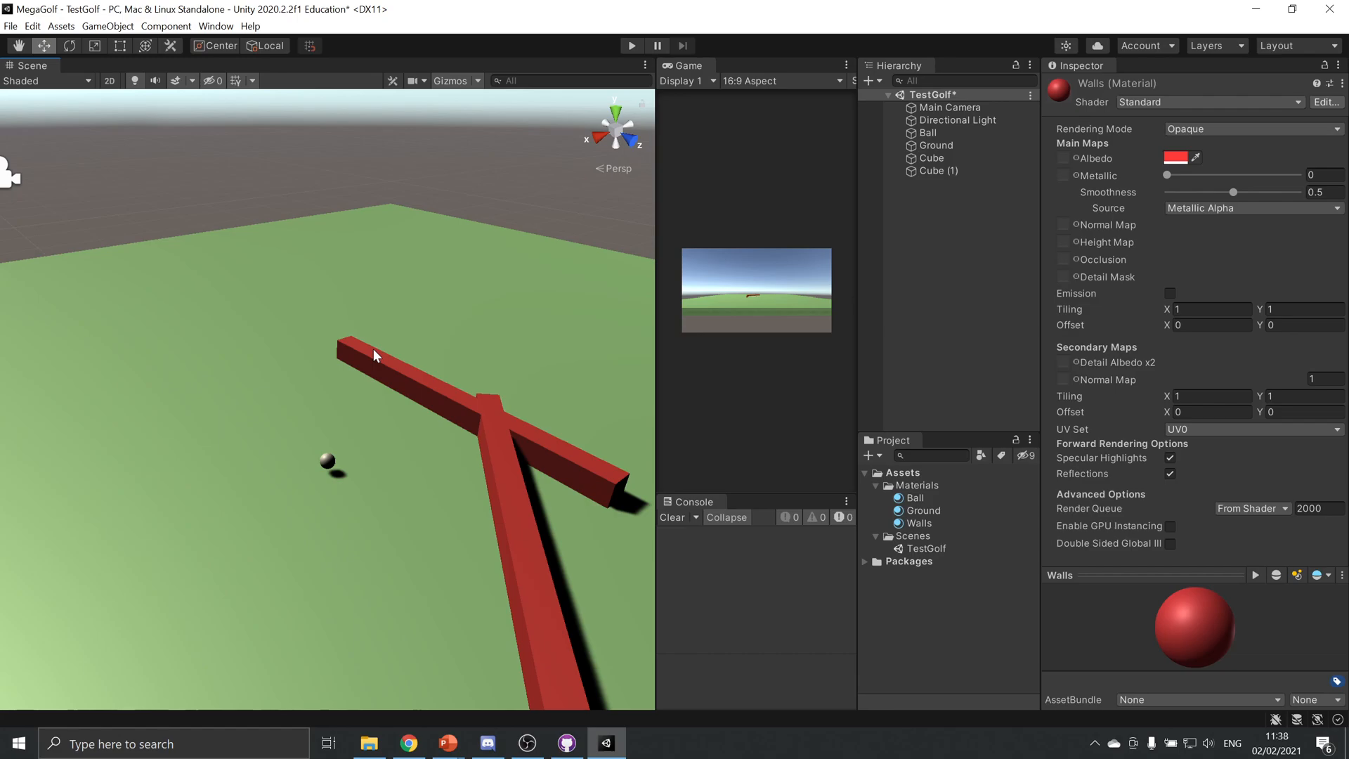
# Select the Main Camera and examine what it shows in a maximized Game view, restoring the normal layout when done
pyautogui.click(984, 107)
pyautogui.scroll(-3, 534, 239)
pyautogui.scroll(-4, 552, 240)
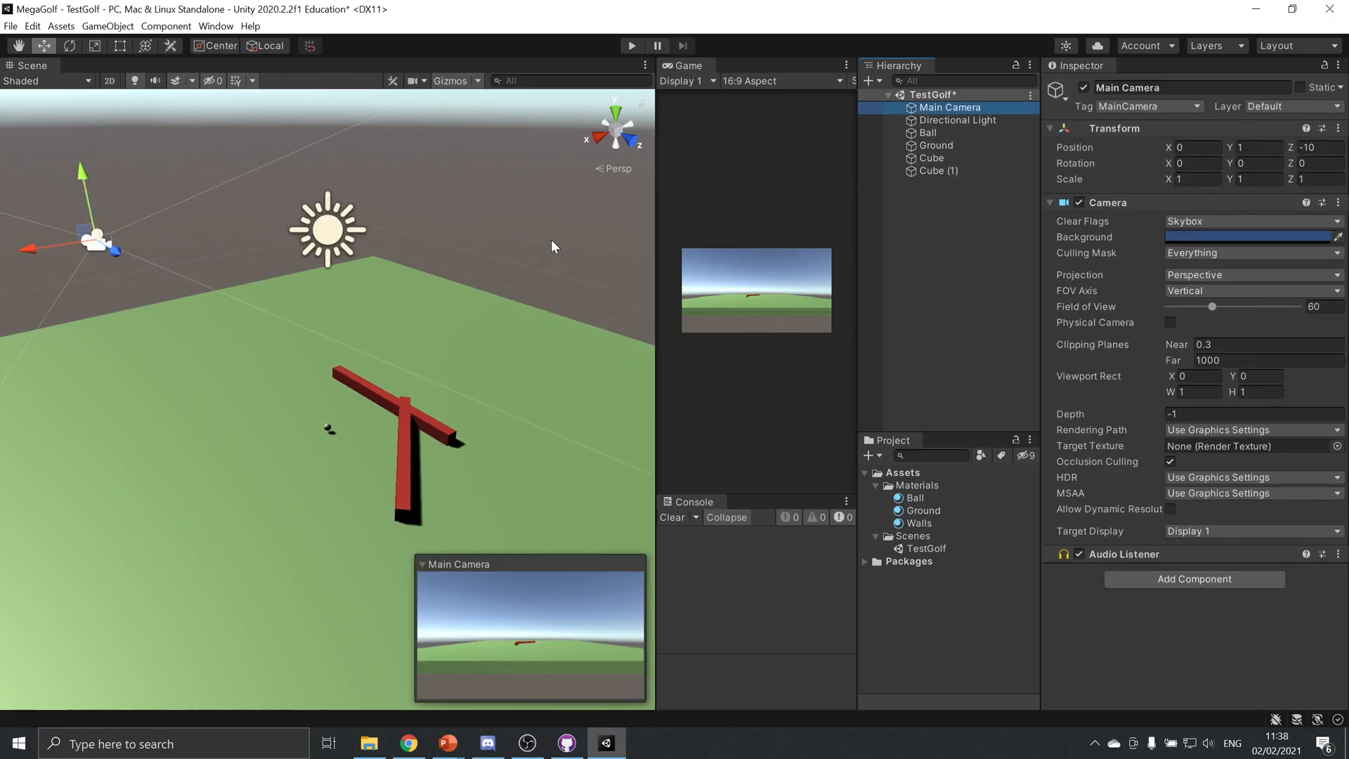
pyautogui.keyDown('alt'); pyautogui.moveTo(415, 377); pyautogui.dragTo(756, 305); pyautogui.keyUp('alt')
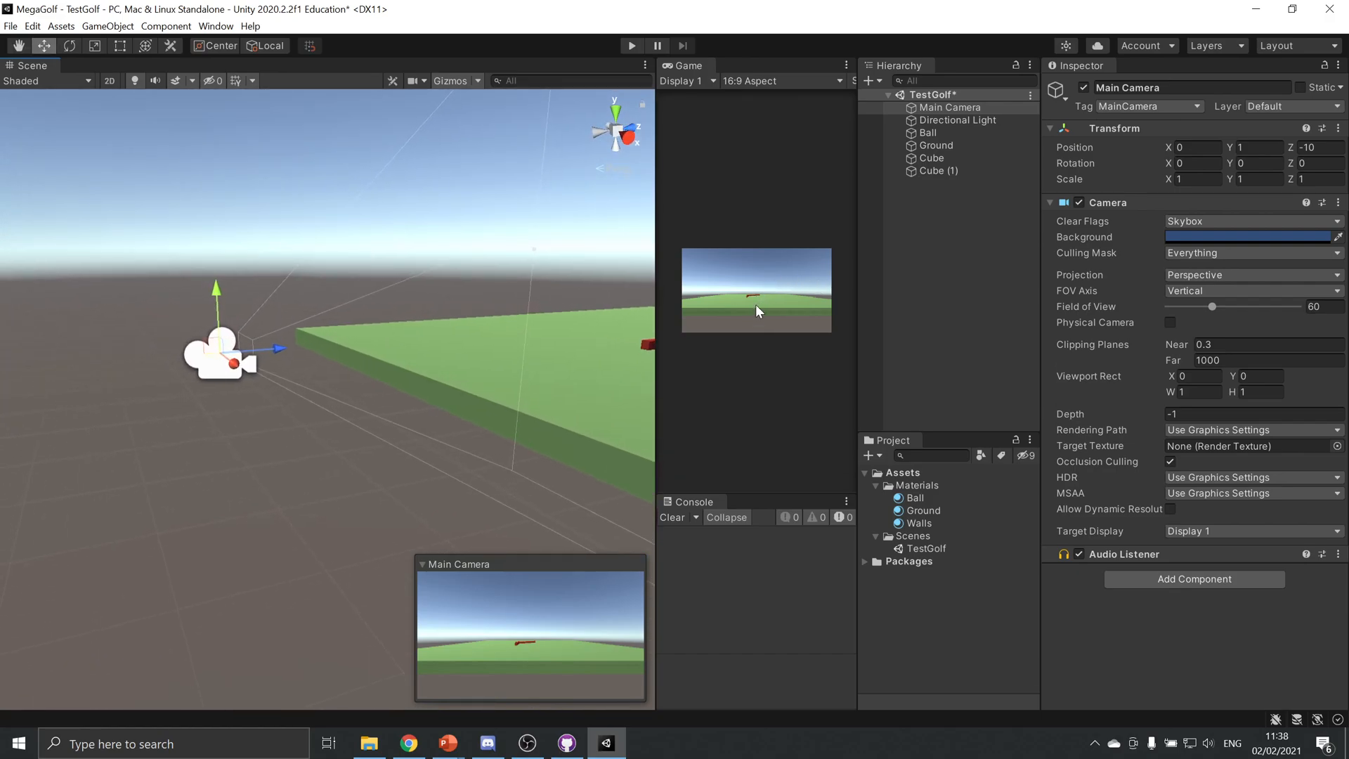
pyautogui.click(846, 66)
pyautogui.click(915, 117)
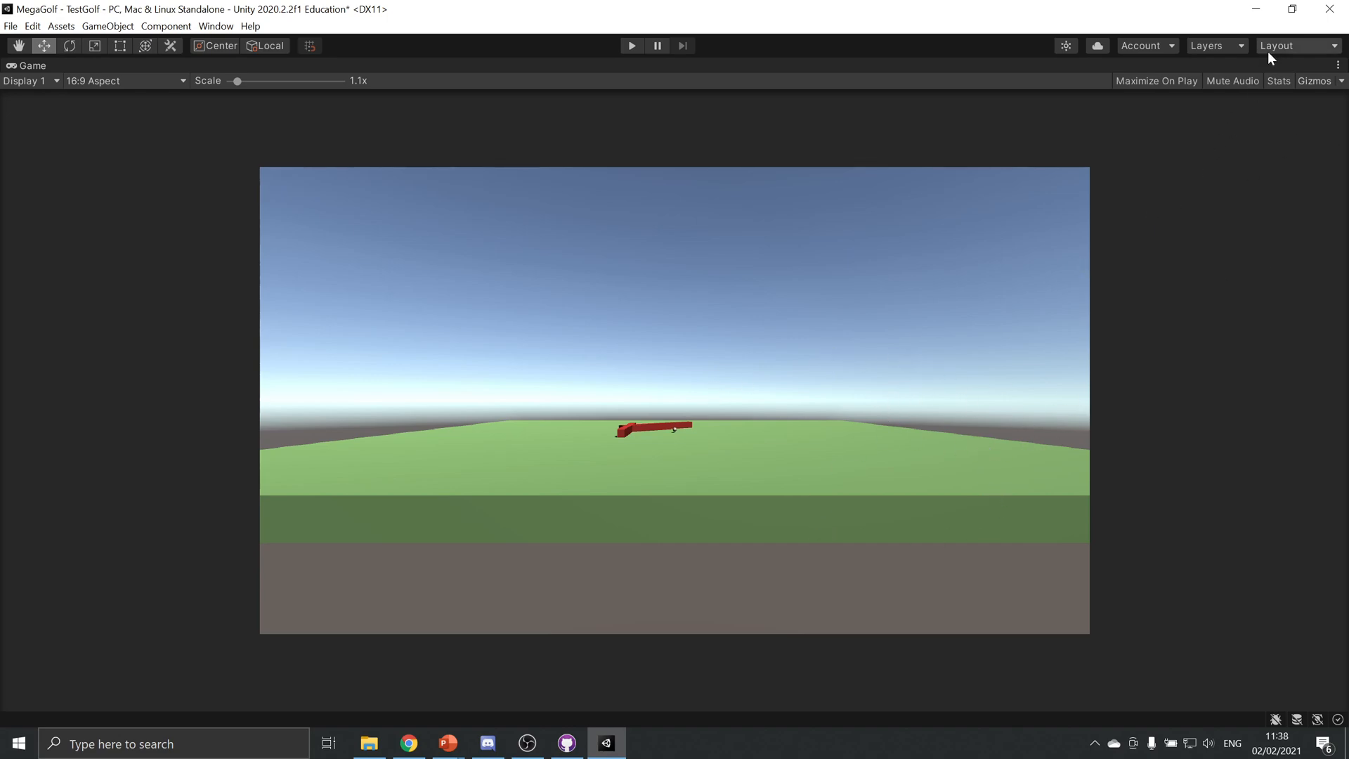
pyautogui.click(1338, 65)
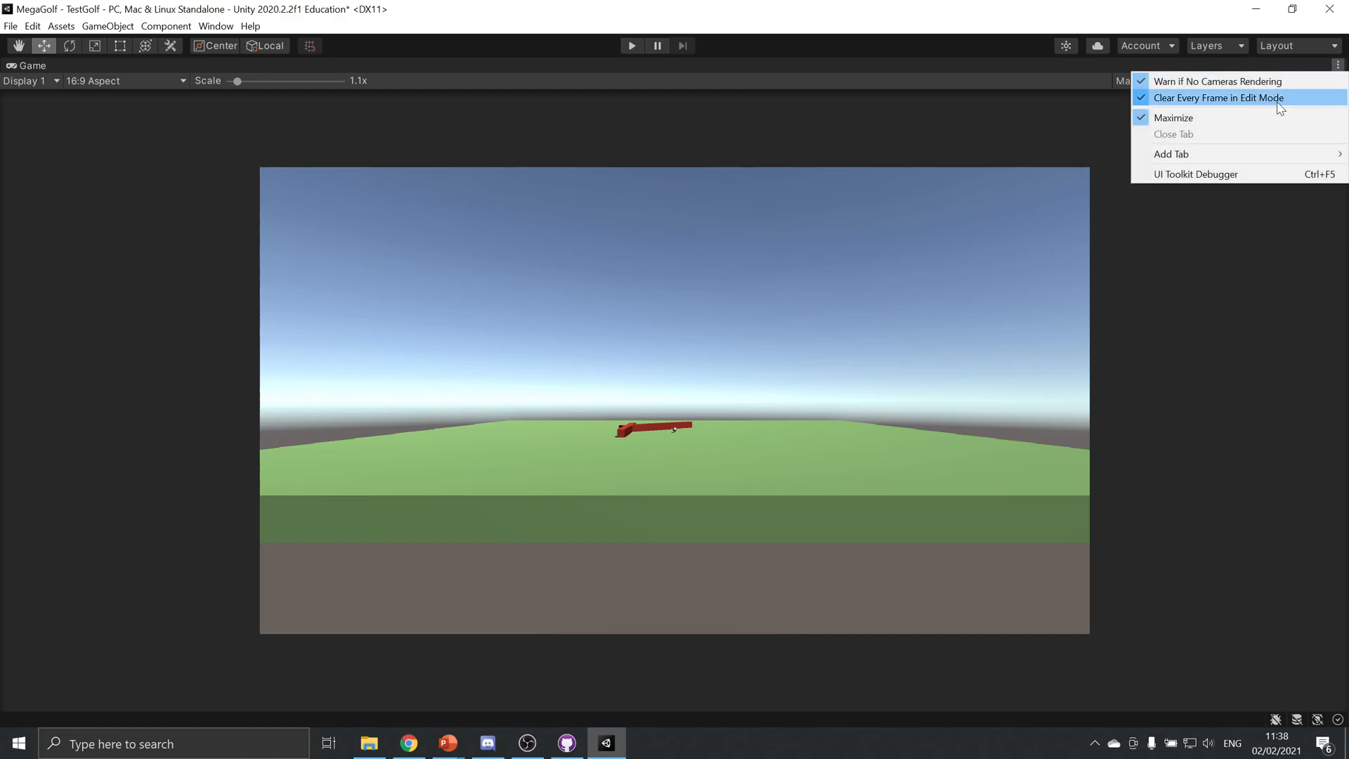
pyautogui.click(1241, 119)
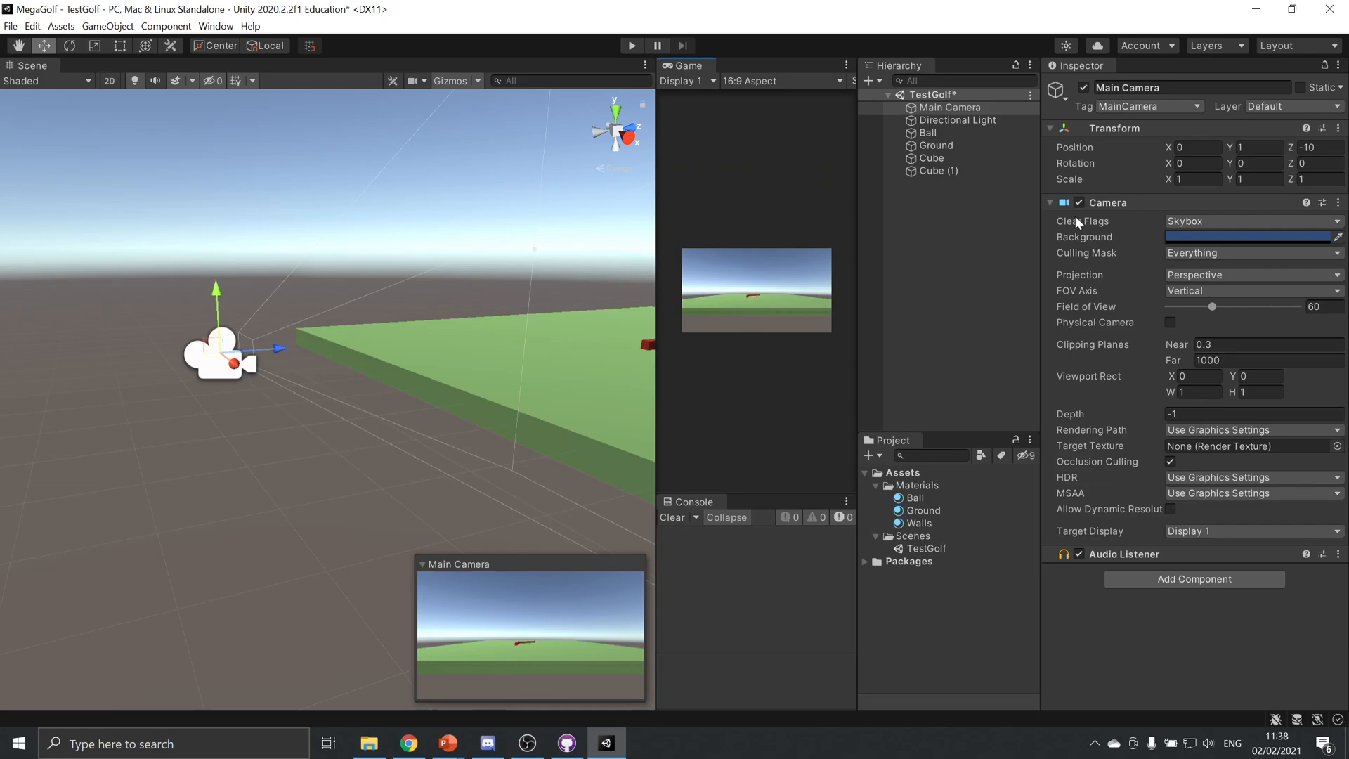
# Set the Main Camera's clear flags to Solid Color with a dark grey background, 232529
pyautogui.moveTo(1076, 219)
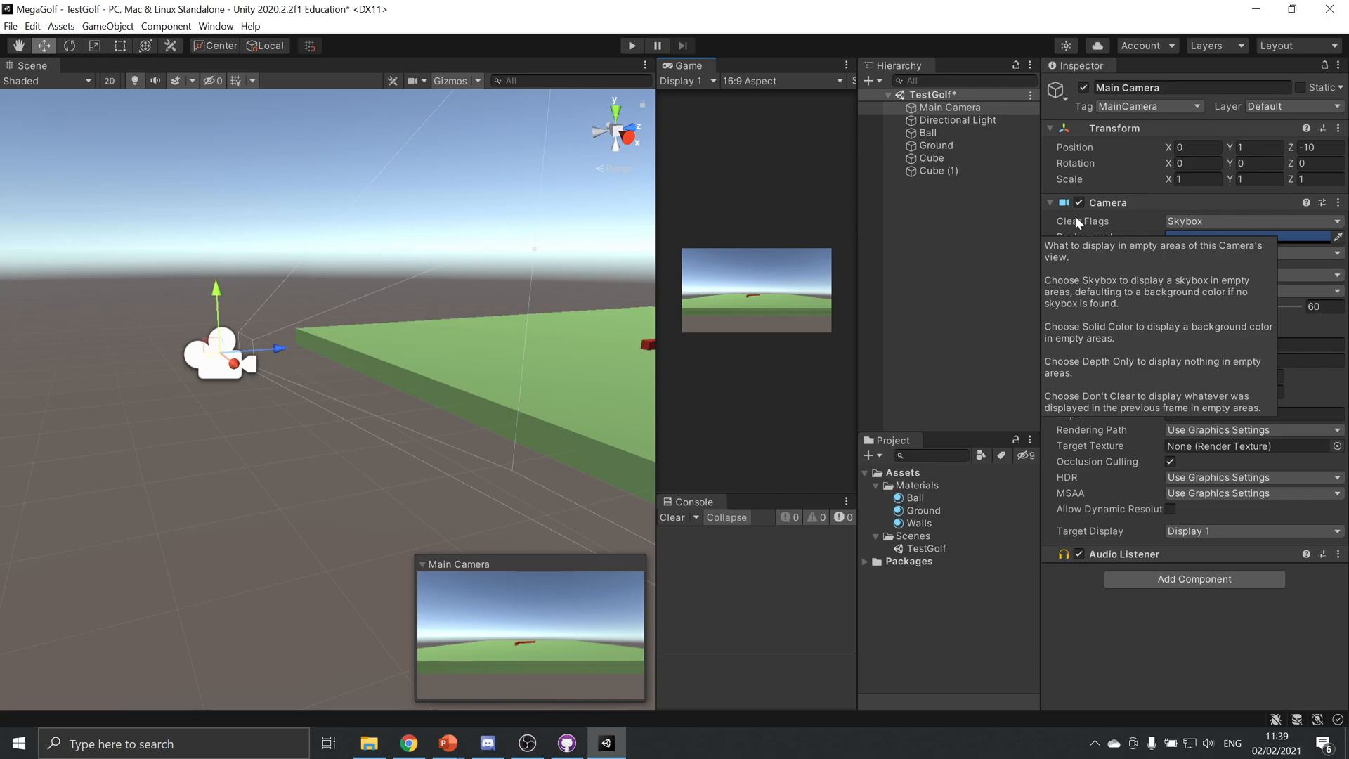
pyautogui.click(1242, 221)
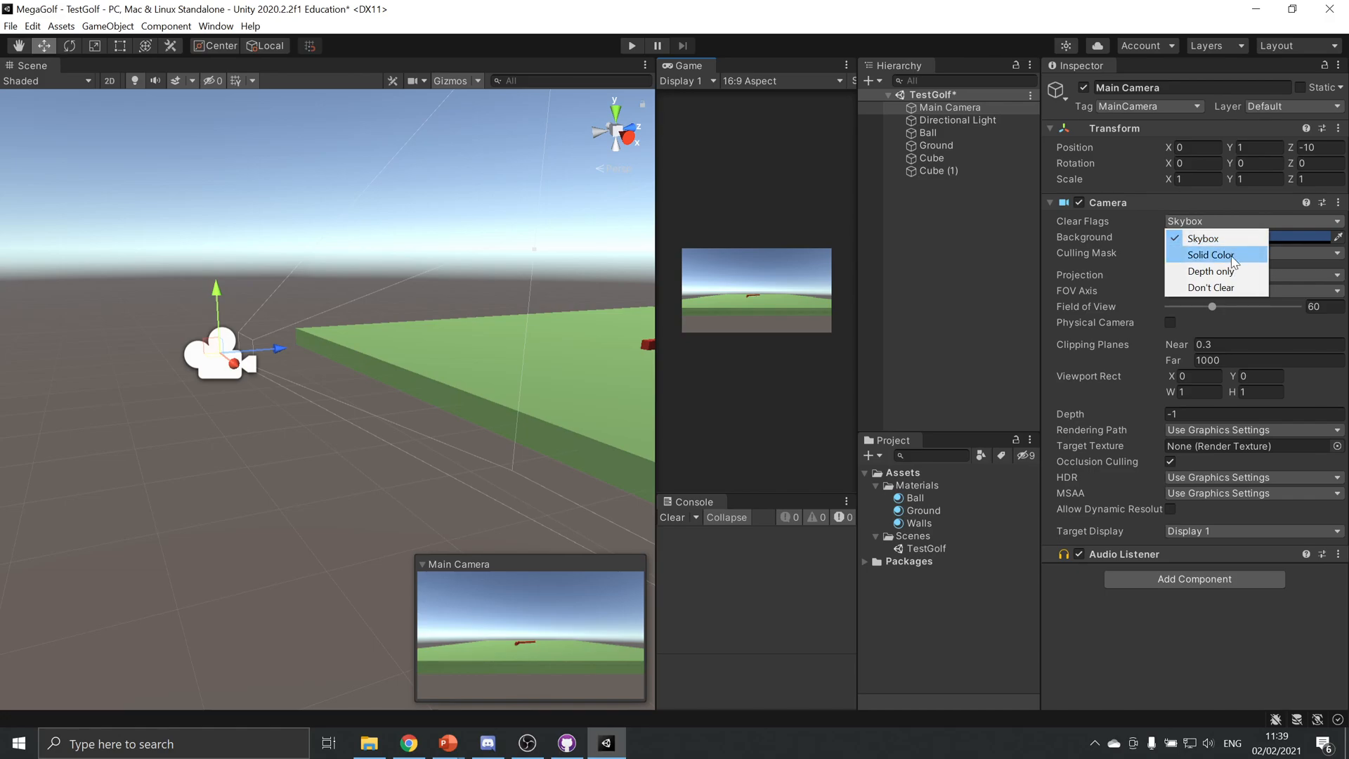
pyautogui.click(1231, 255)
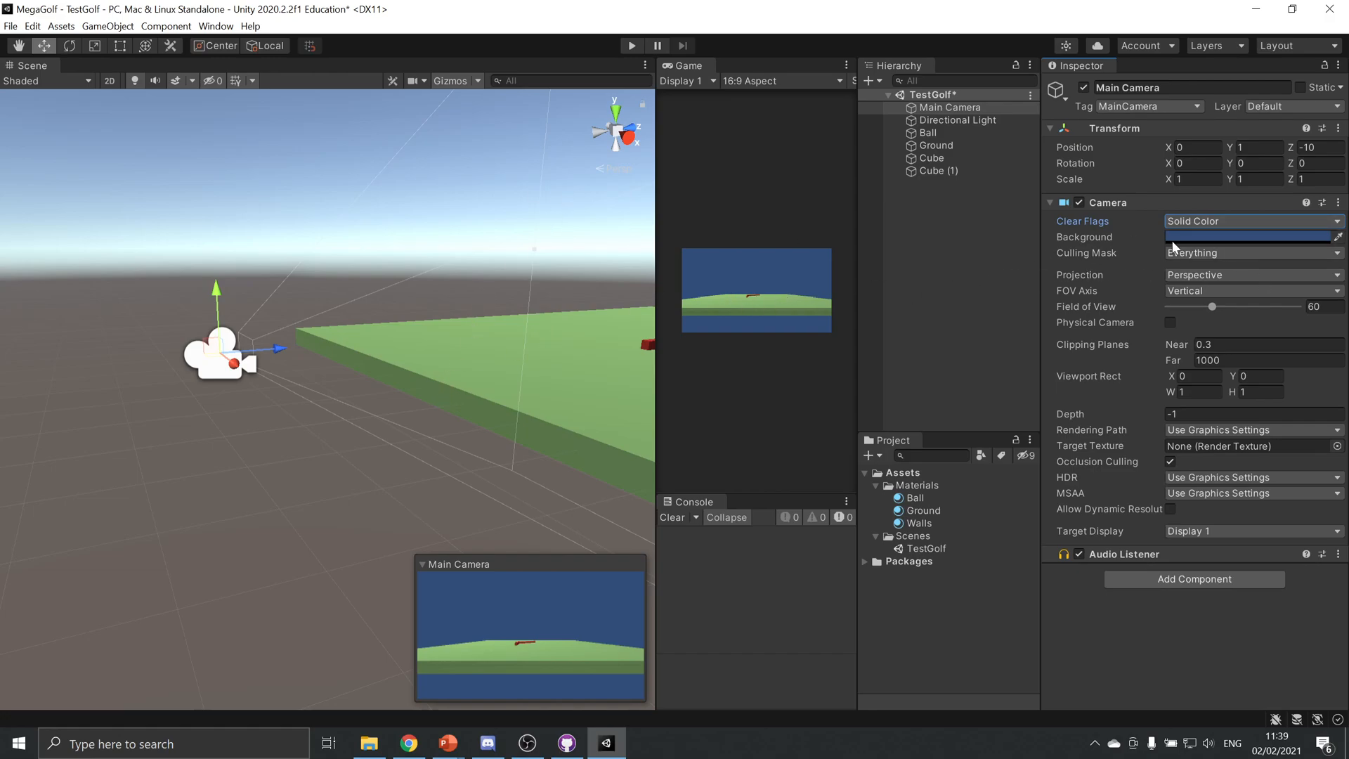
pyautogui.click(1221, 238)
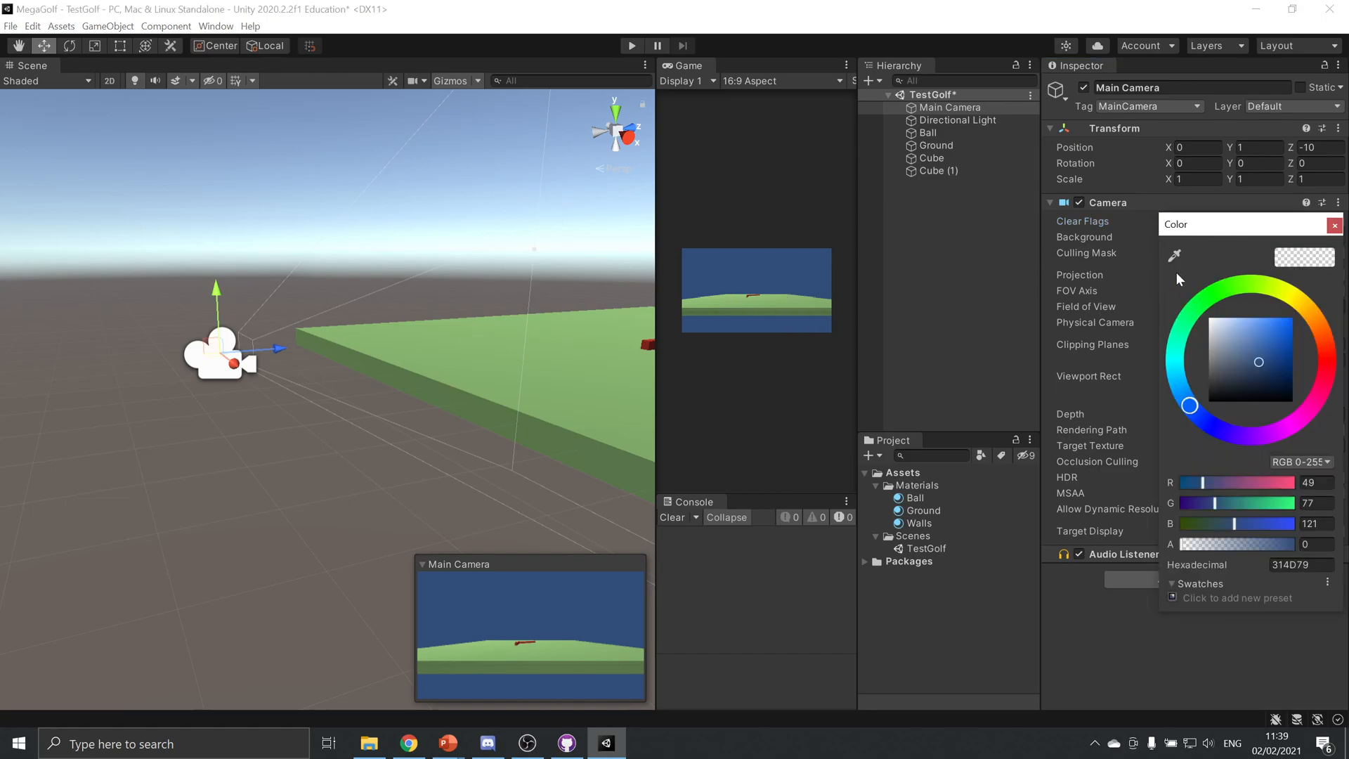
pyautogui.moveTo(1244, 373); pyautogui.dragTo(1214, 395)
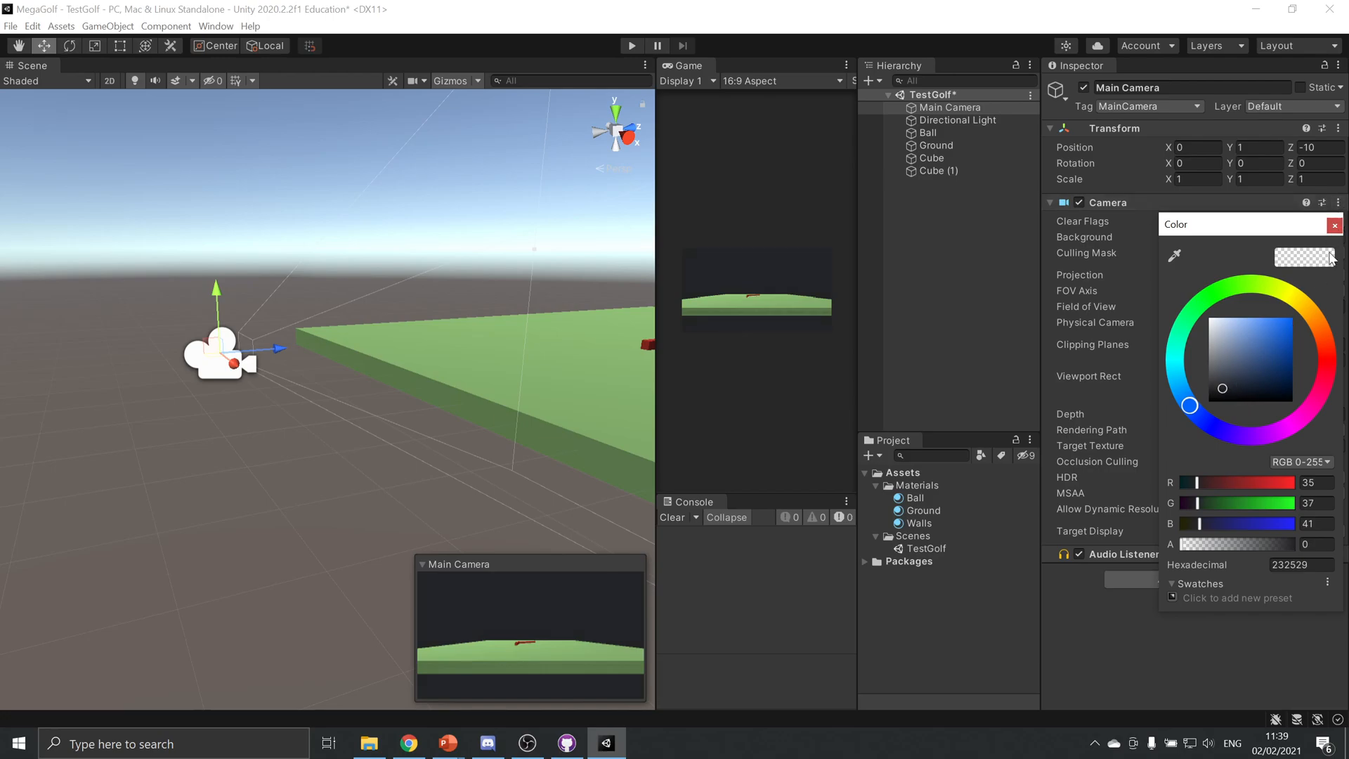
pyautogui.click(1335, 226)
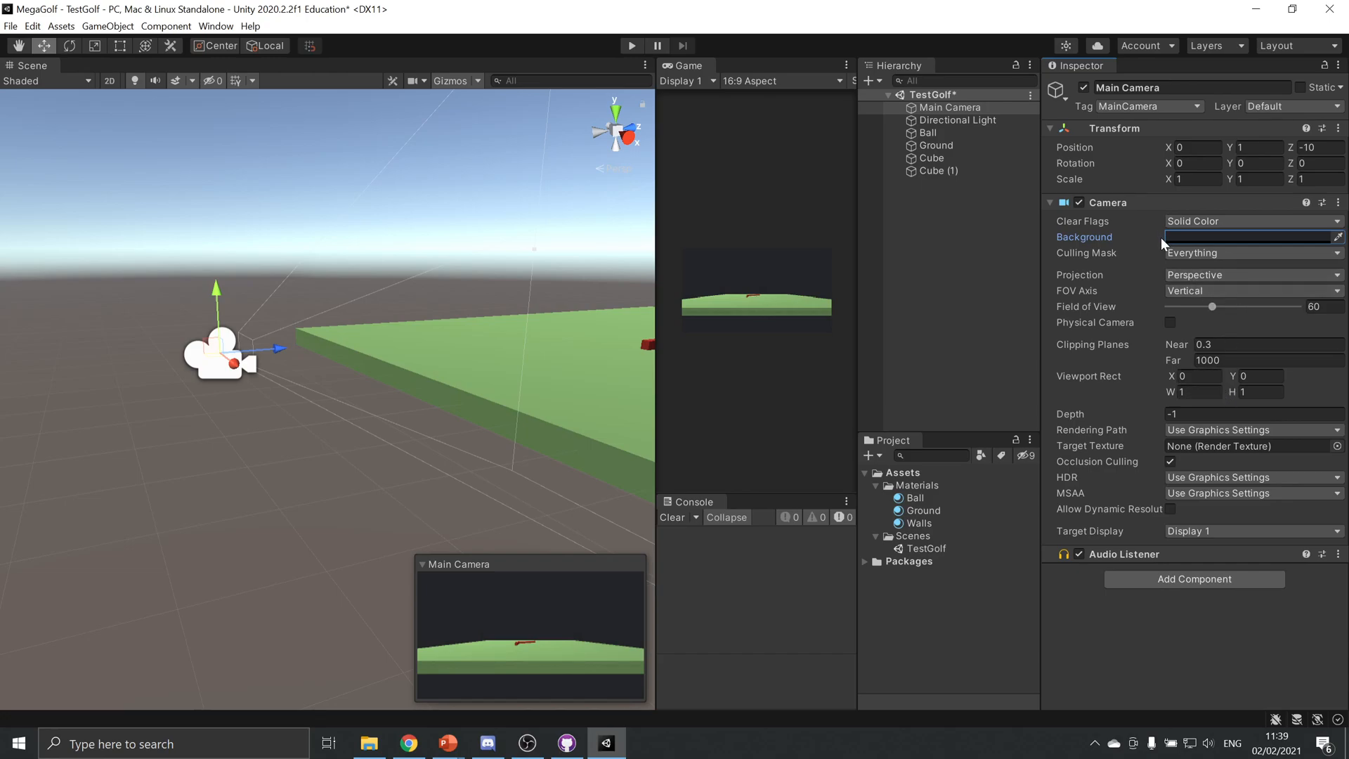
# Switch the Main Camera's projection to Orthographic and raise the camera to about Y 3.42
pyautogui.click(1210, 276)
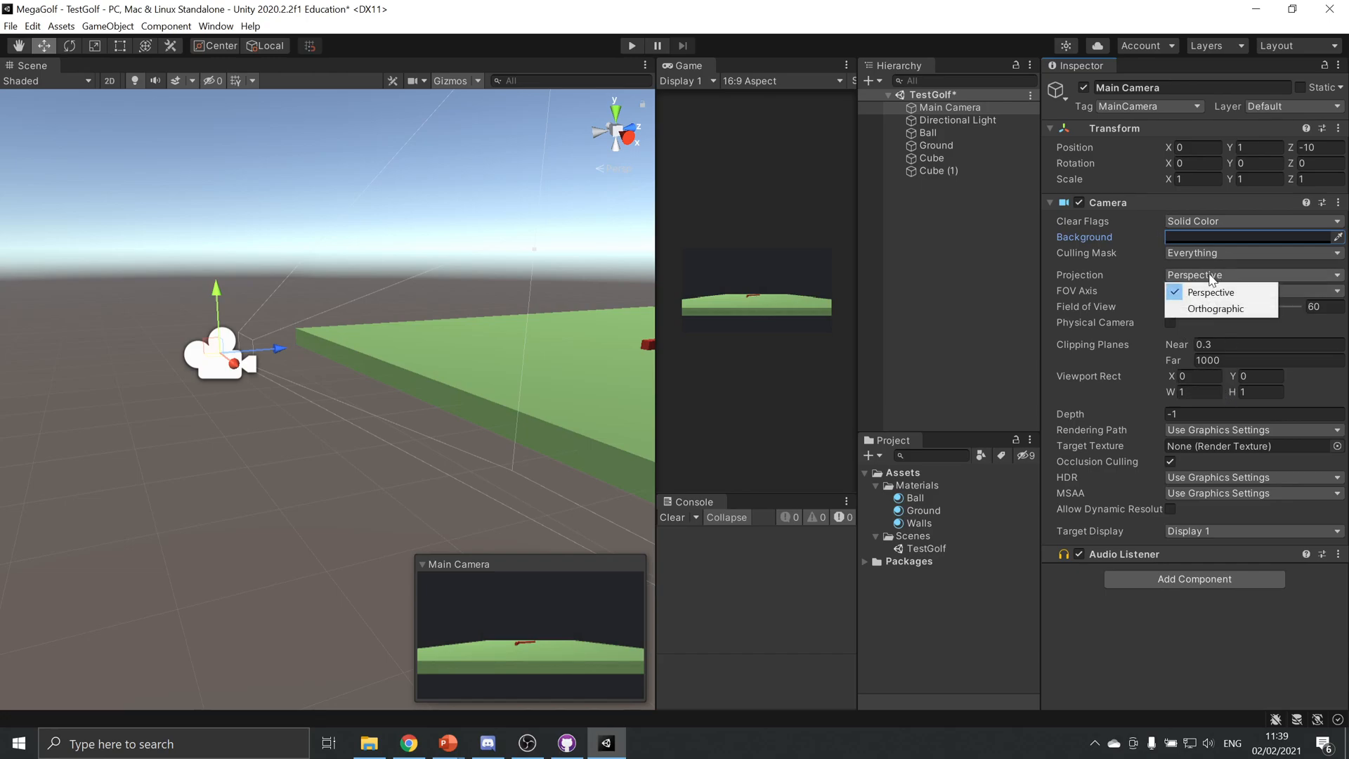
pyautogui.click(1226, 310)
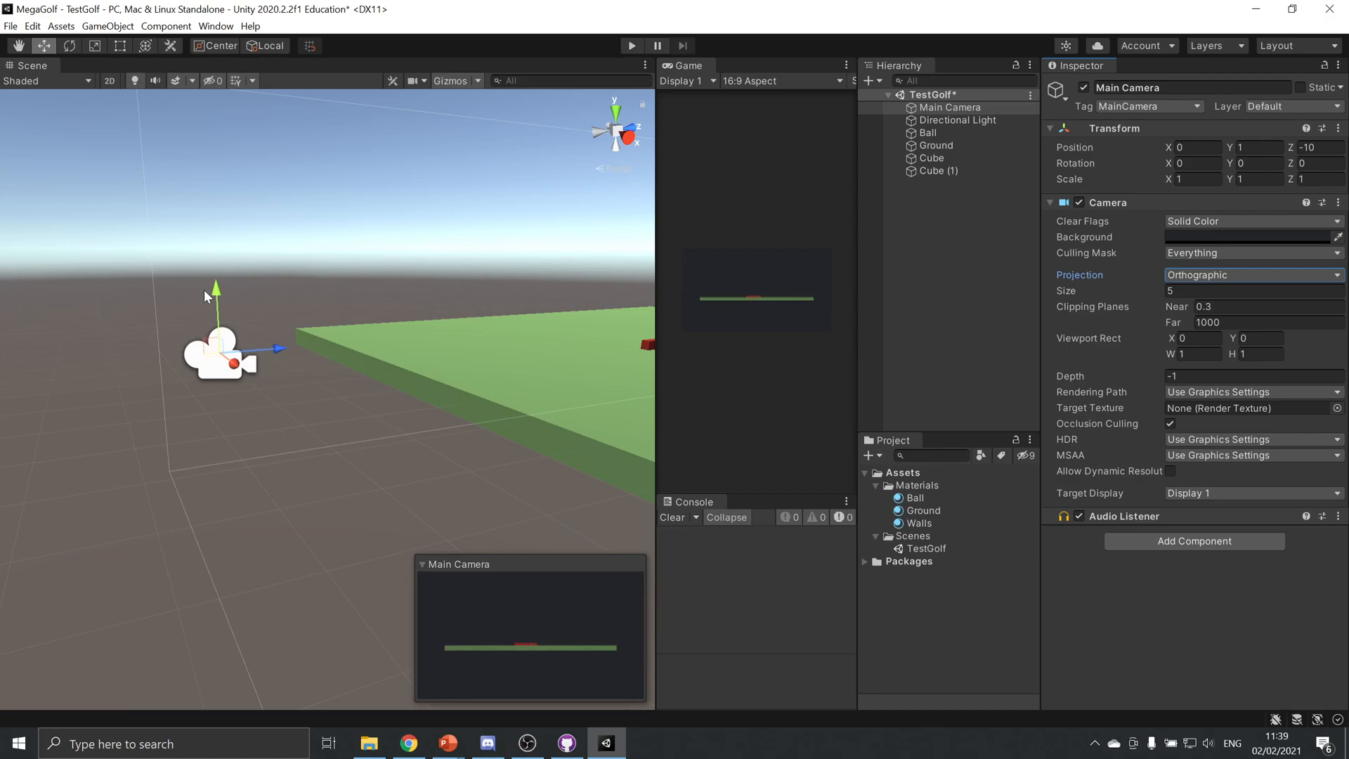
pyautogui.moveTo(214, 284); pyautogui.dragTo(266, 45)
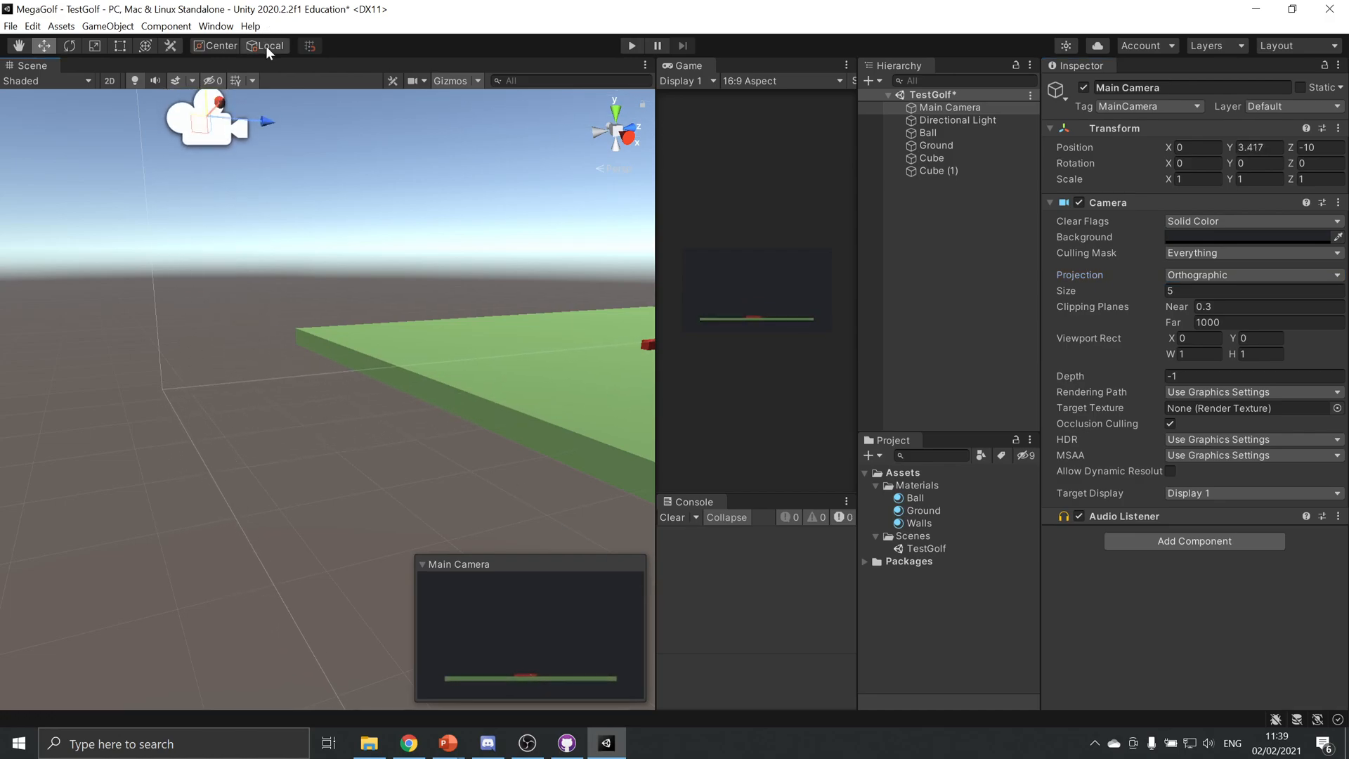
# Rotate the Main Camera to 30 on X and 45 on Y so it looks down diagonally
pyautogui.press('r')
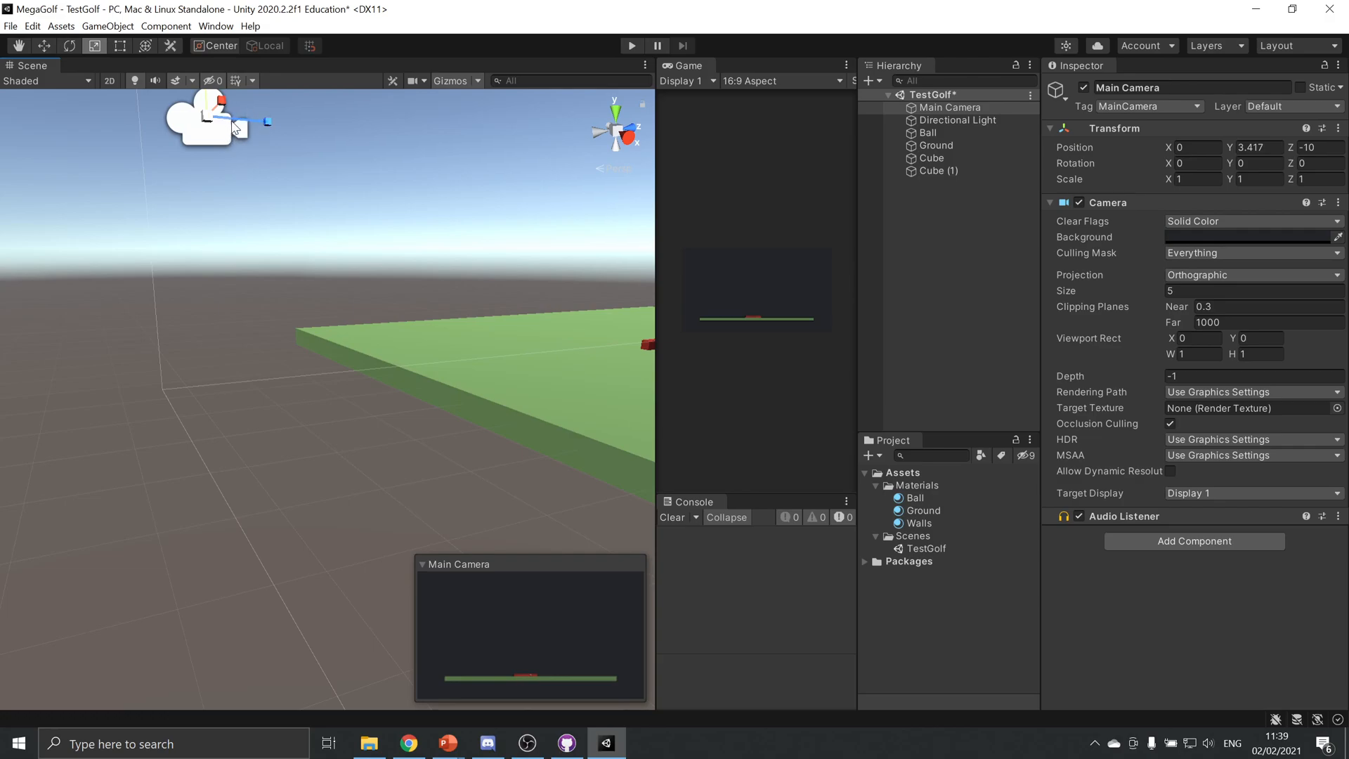
pyautogui.press('e')
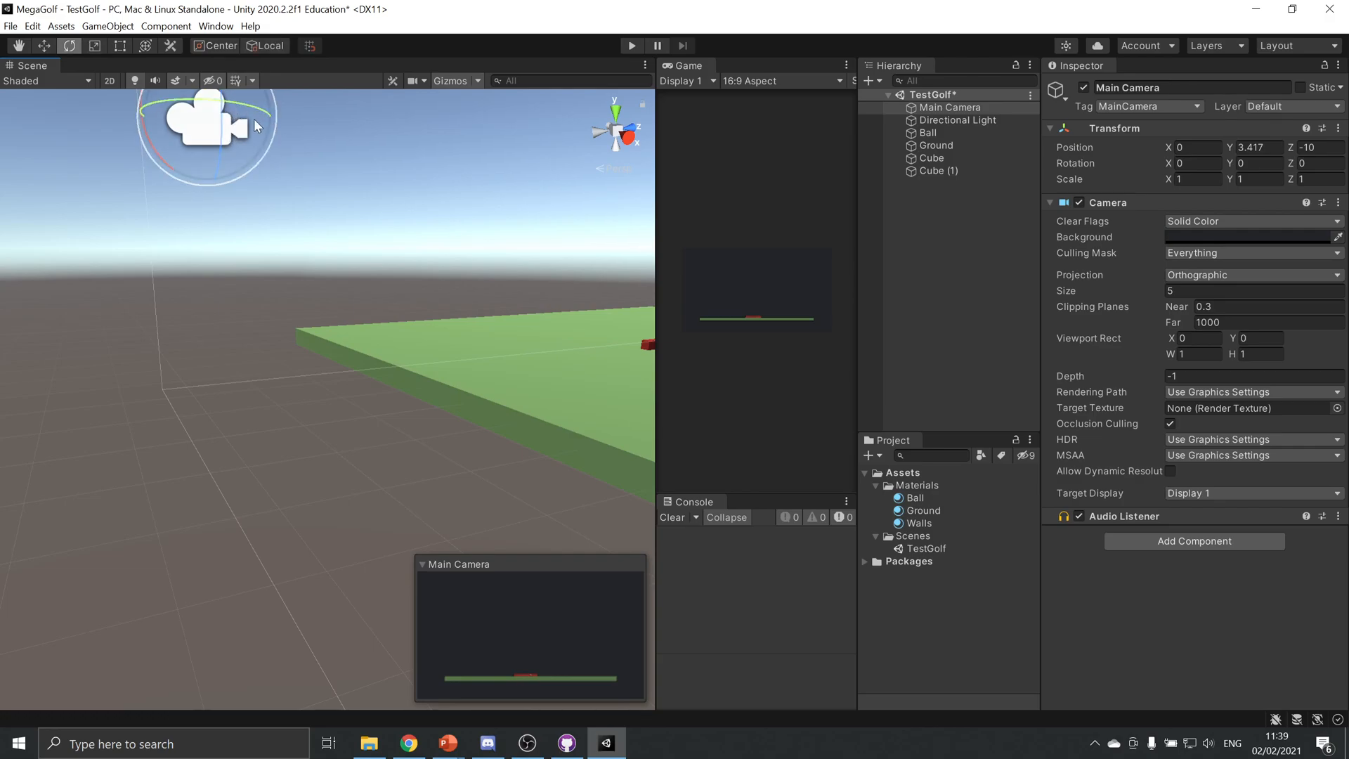
pyautogui.moveTo(161, 156)
pyautogui.mouseDown()
pyautogui.moveTo(146, 103)
pyautogui.moveTo(162, 77)
pyautogui.mouseUp()
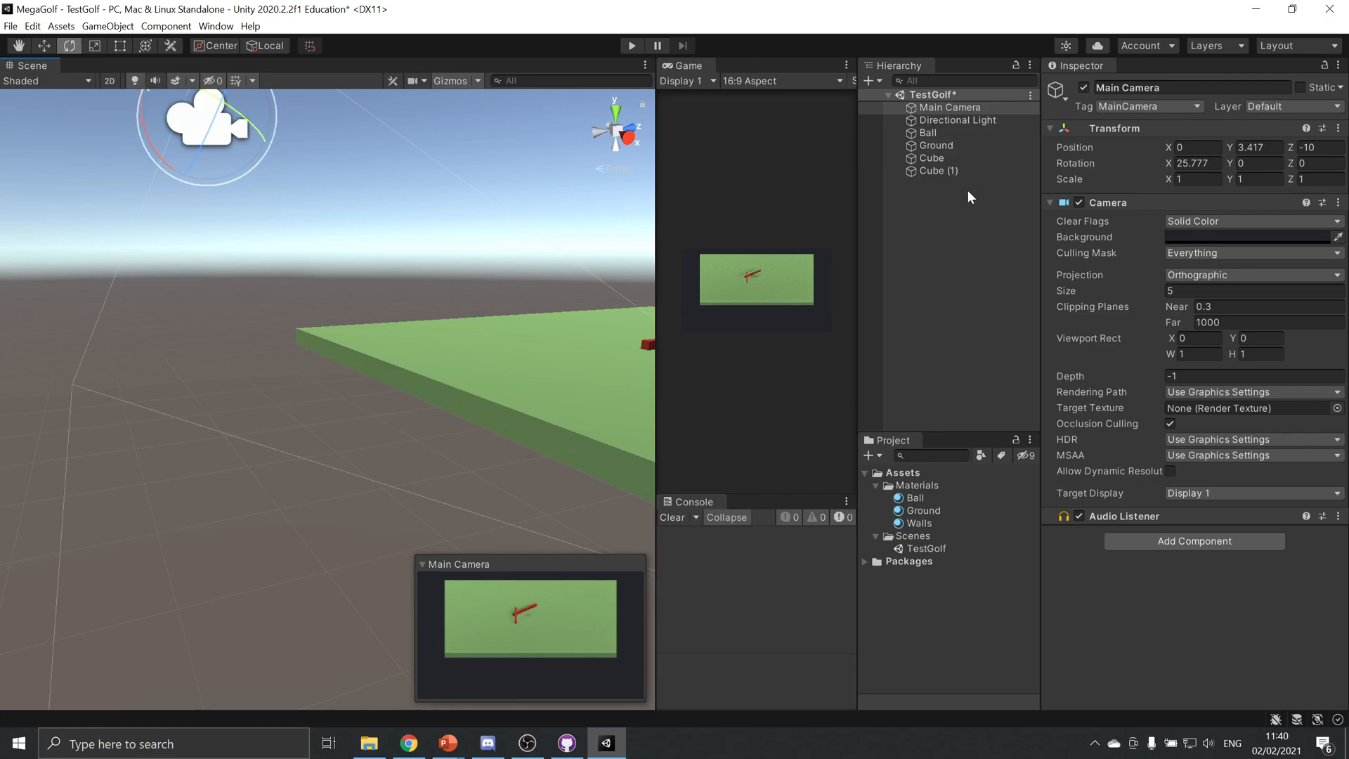
pyautogui.click(1193, 163)
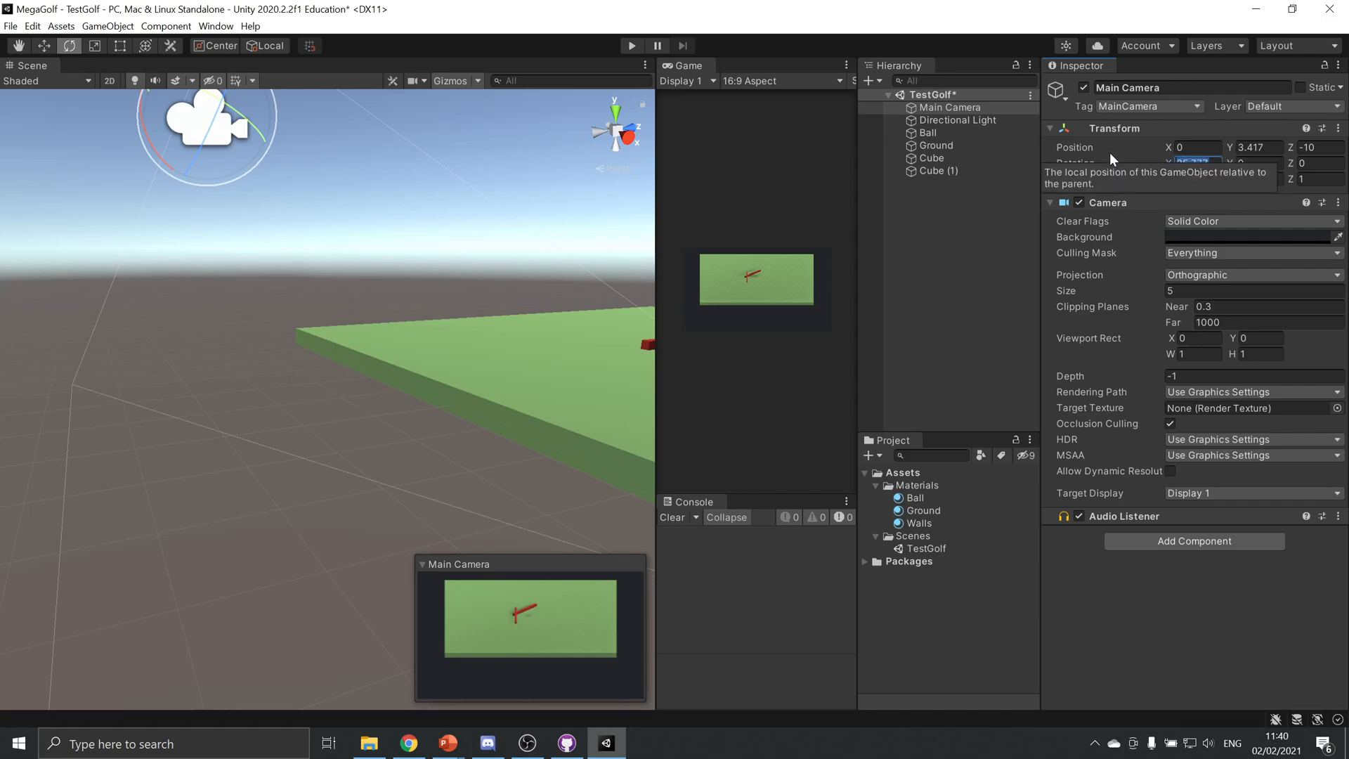
pyautogui.write('20')
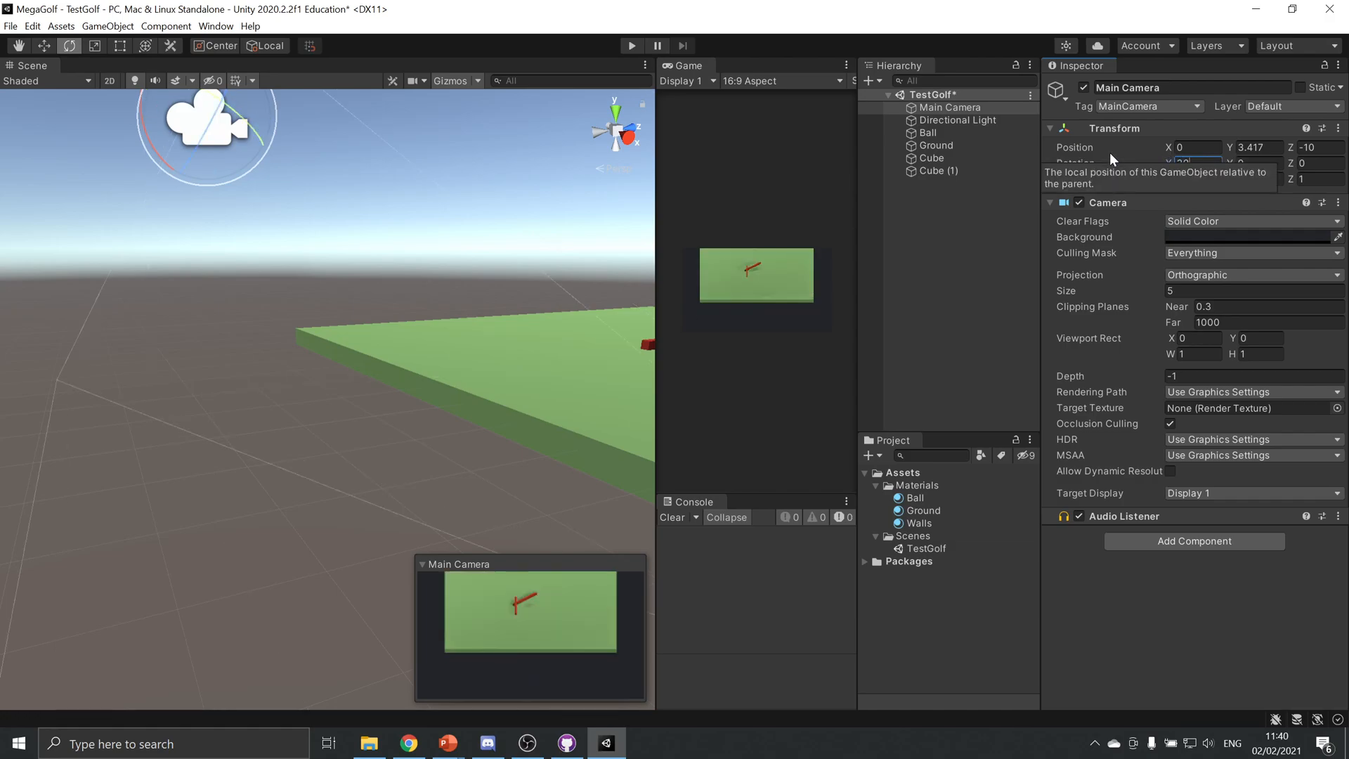
pyautogui.press('Tab')
pyautogui.write('45')
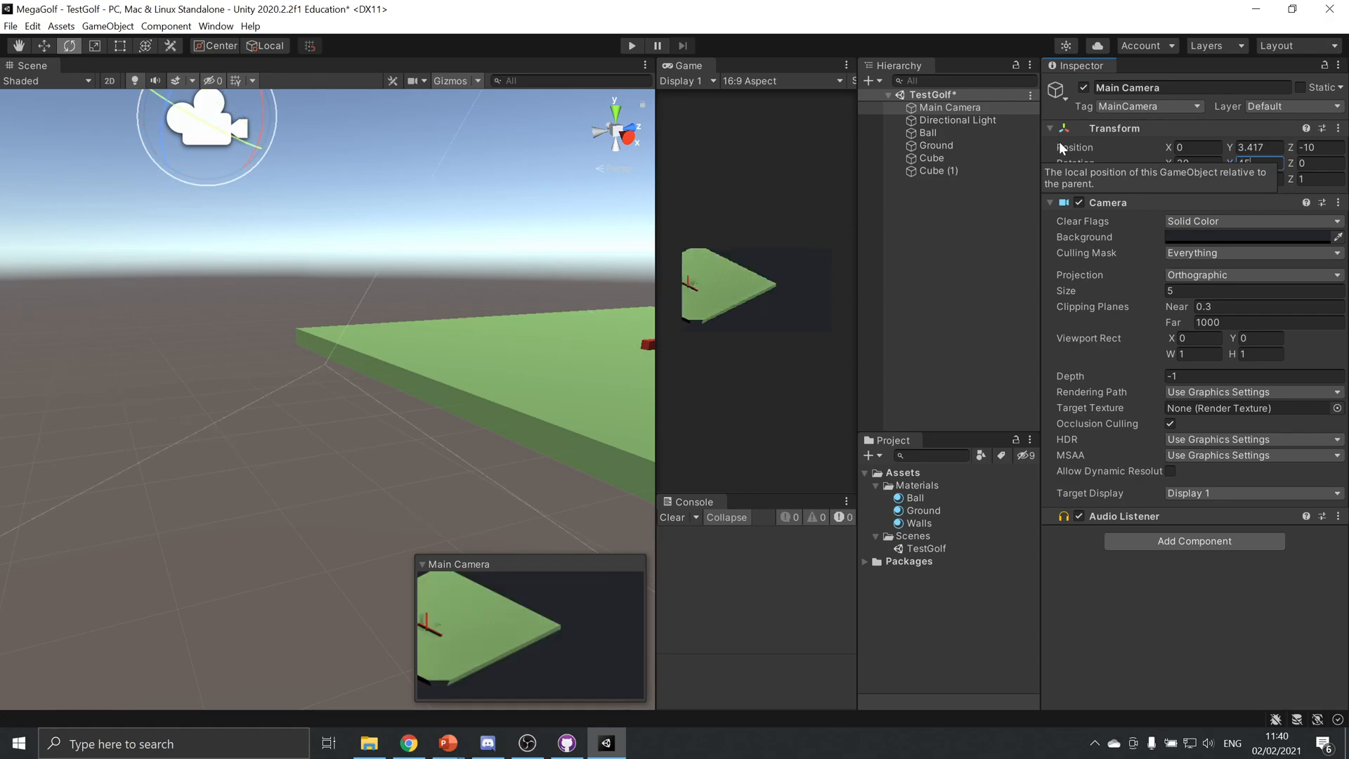
# Move the Main Camera to about X -12.35, Y 10.5, Z -12.26 so its view centres on the ground
pyautogui.scroll(-8, 454, 317)
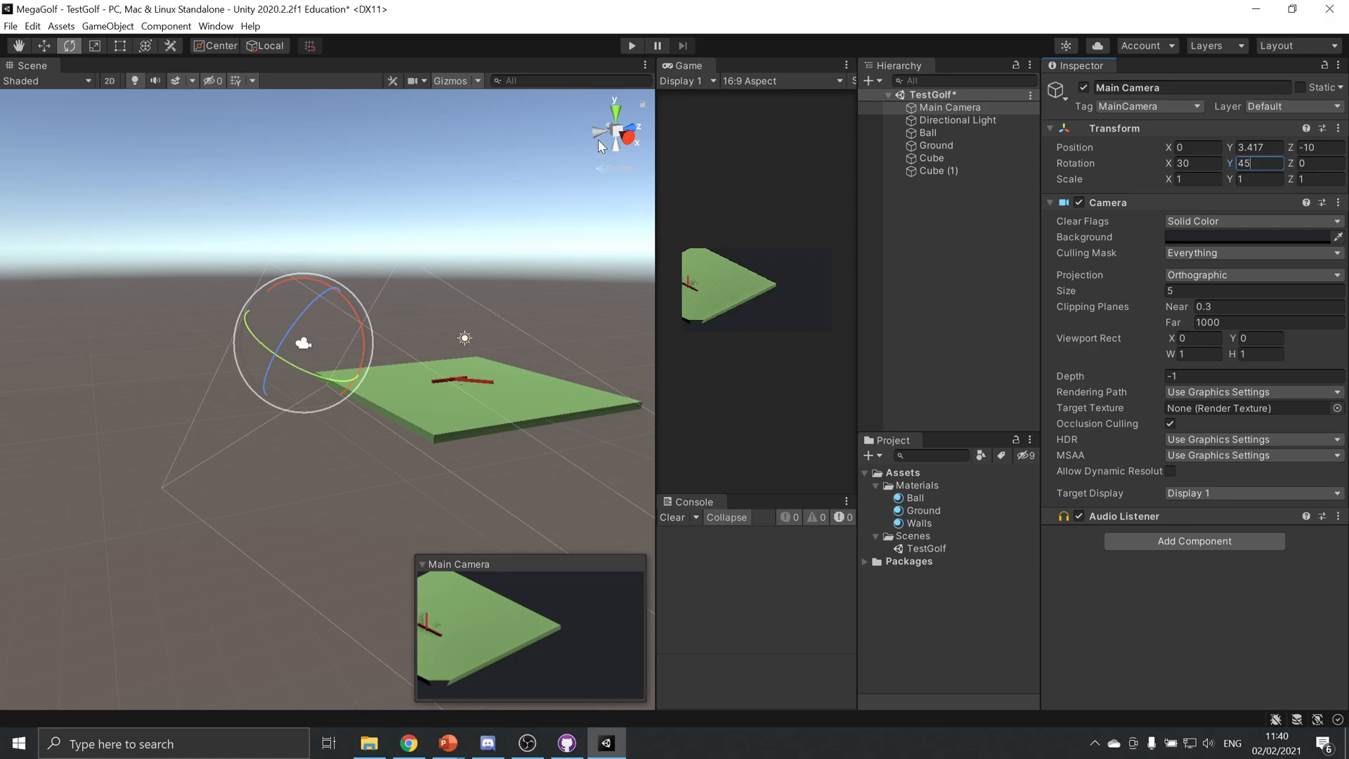
pyautogui.click(615, 111)
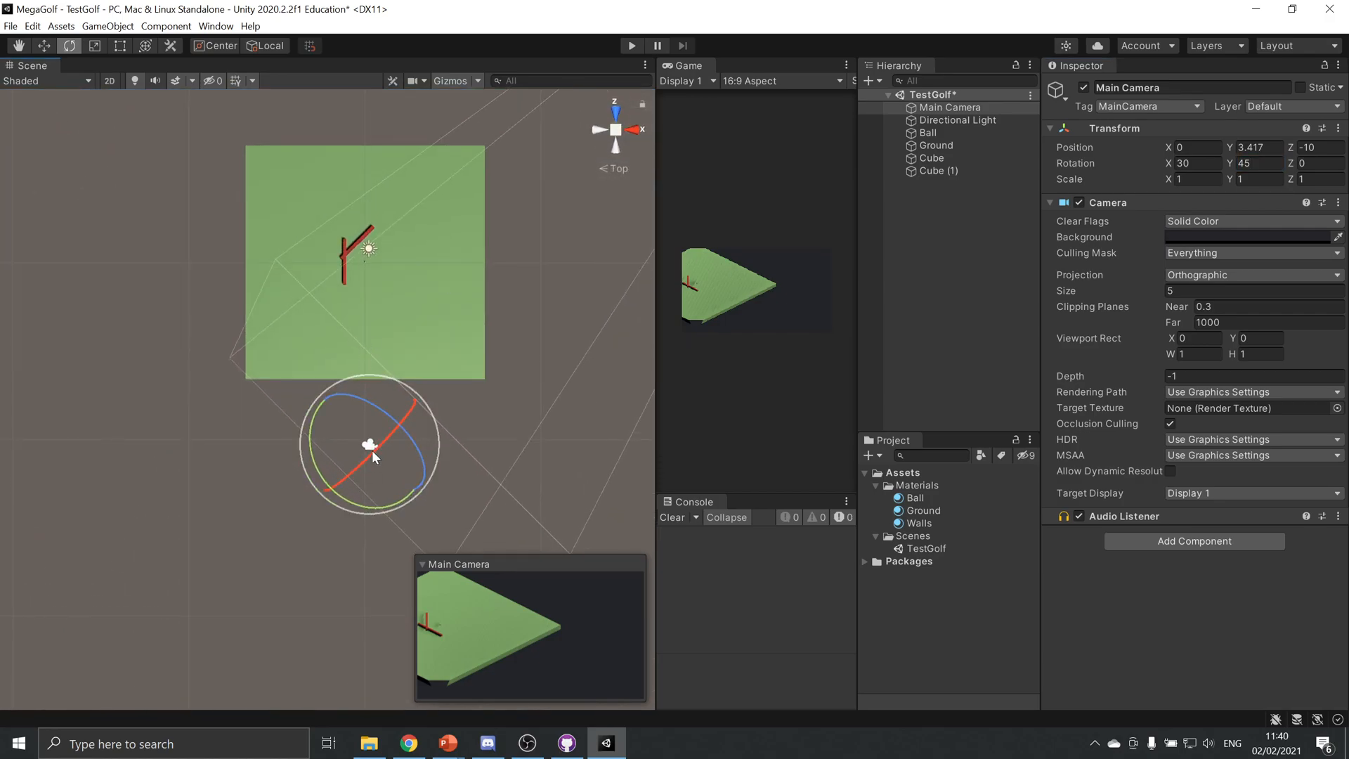
pyautogui.press('w')
pyautogui.moveTo(347, 447); pyautogui.dragTo(52, 523)
pyautogui.keyDown('alt'); pyautogui.moveTo(395, 442); pyautogui.dragTo(177, 371); pyautogui.keyUp('alt')
pyautogui.moveTo(57, 406); pyautogui.dragTo(59, 392)
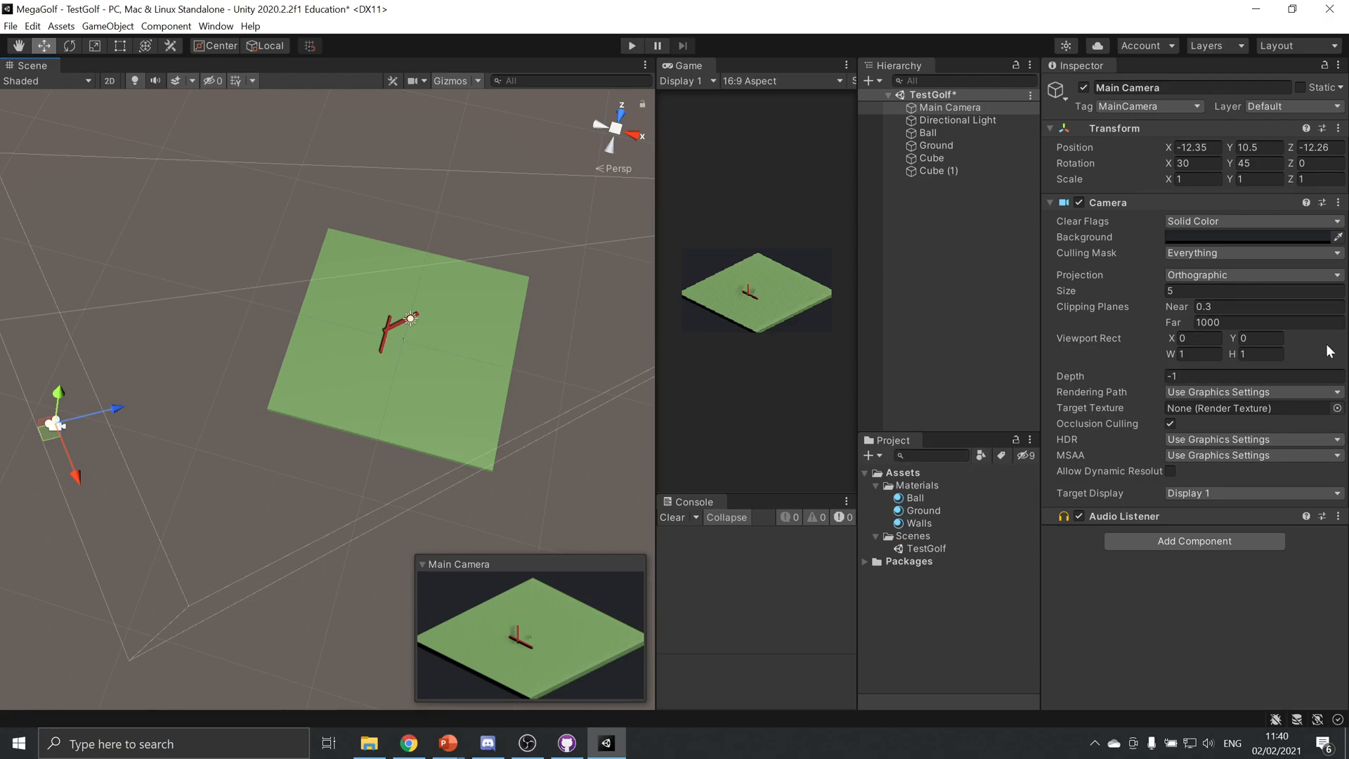
# Reduce the Main Camera's orthographic size to about 1.37 and test the scene briefly in Play mode
pyautogui.moveTo(1141, 298); pyautogui.dragTo(1049, 308)
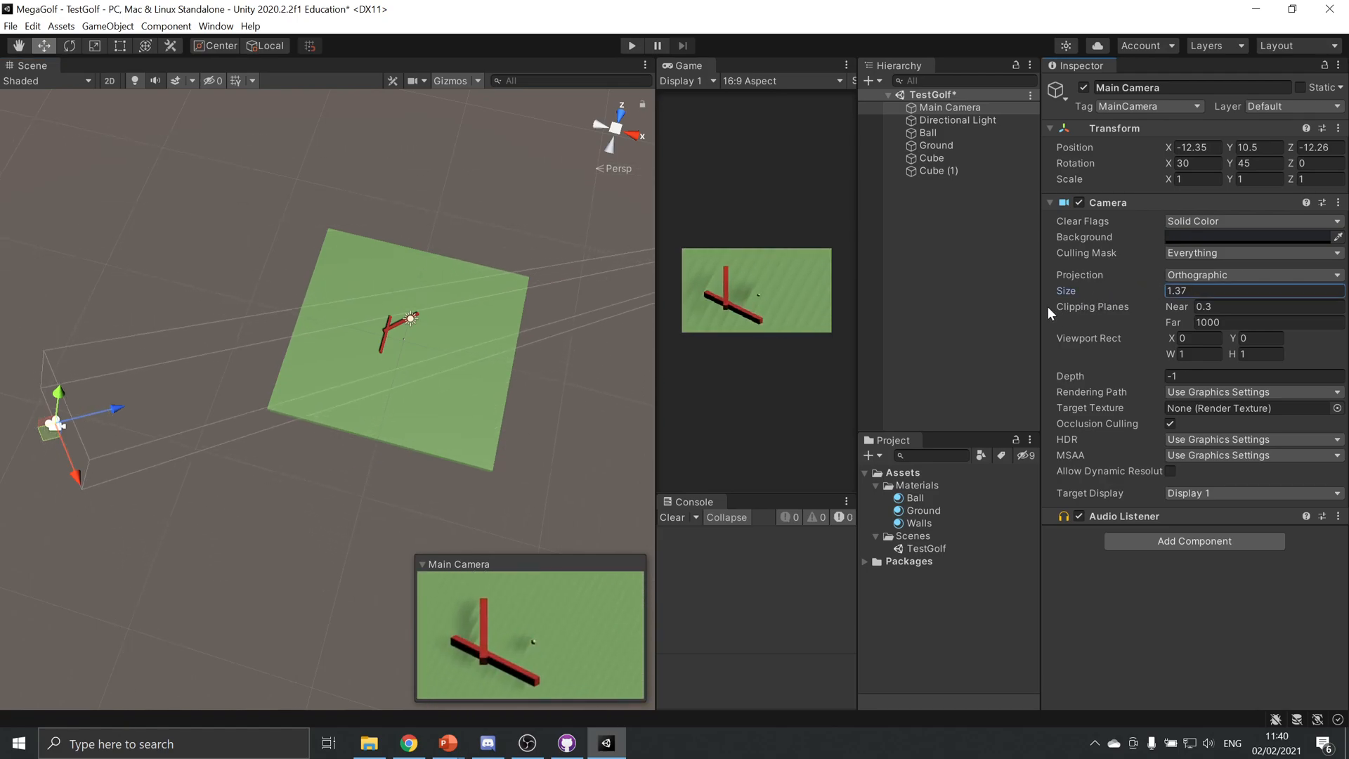
pyautogui.scroll(6, 759, 292)
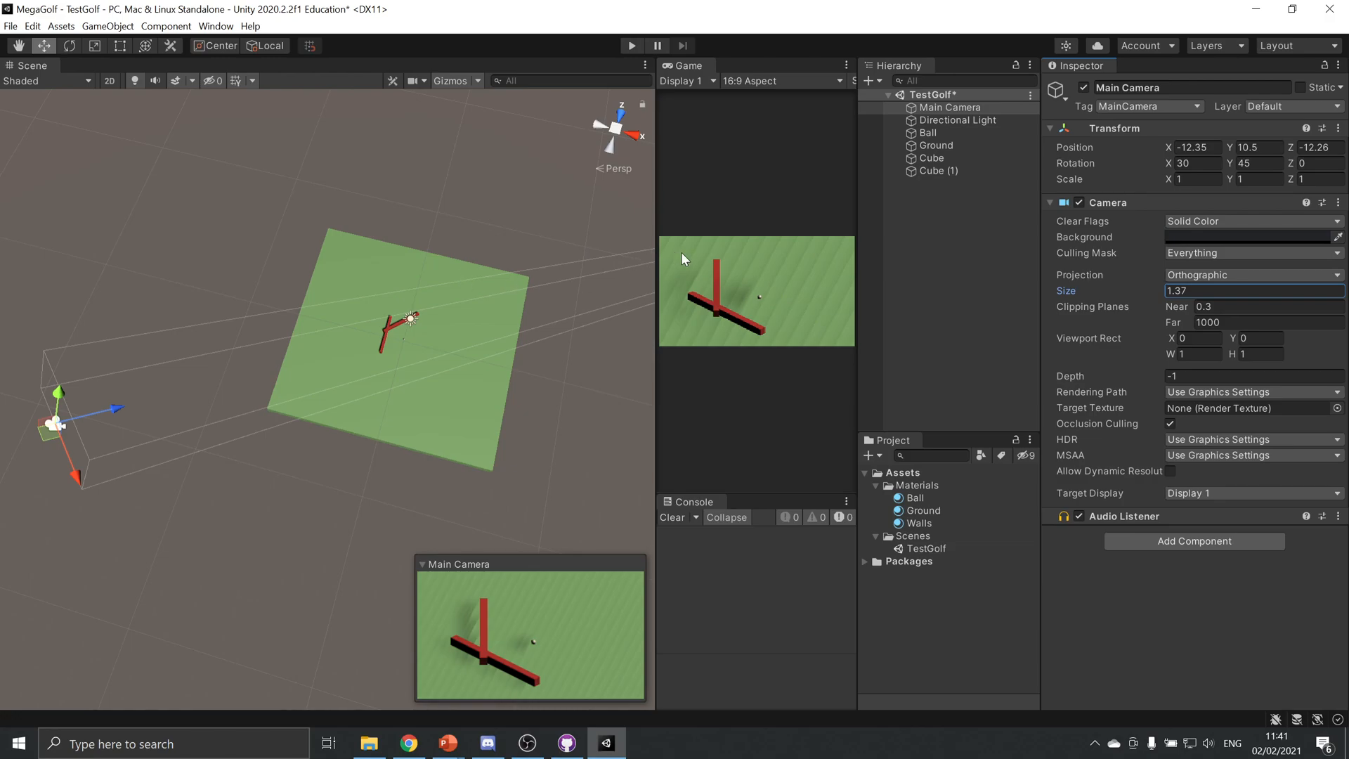
pyautogui.click(630, 46)
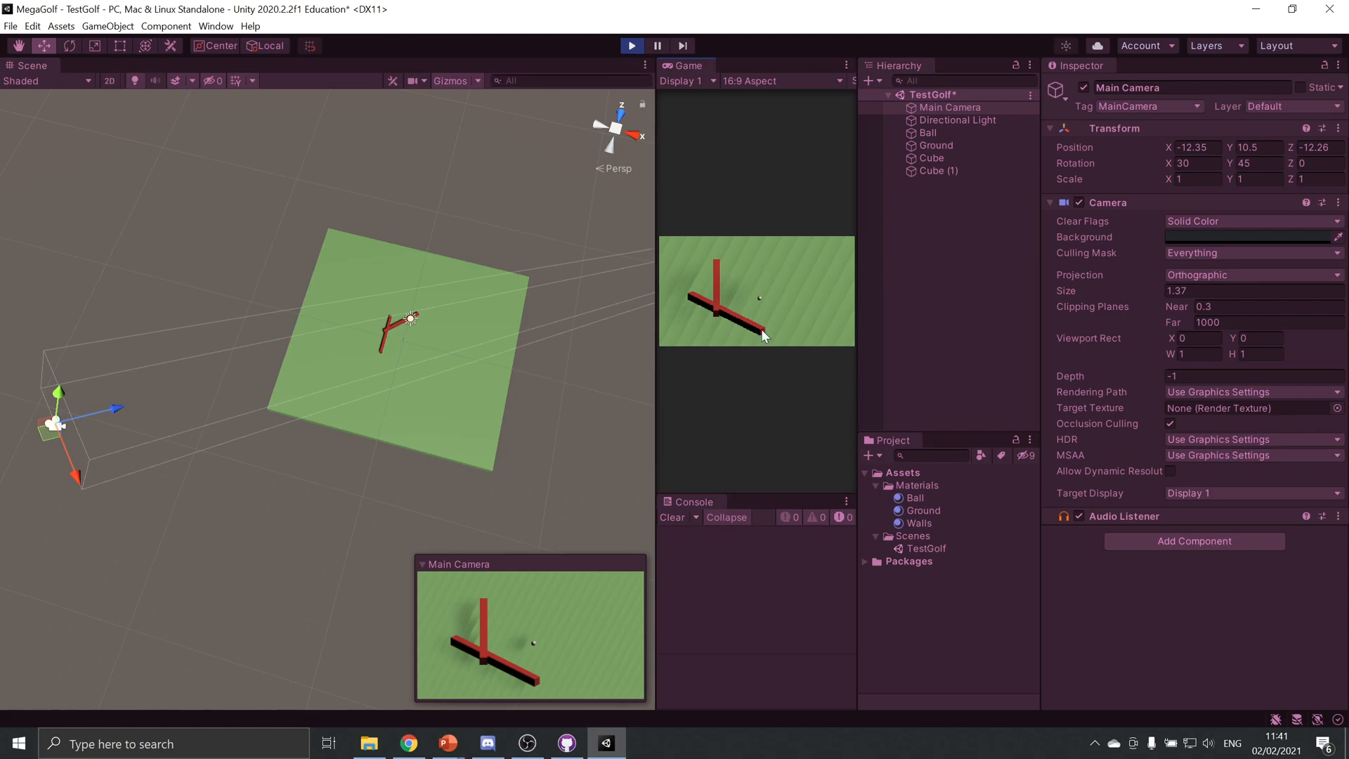
pyautogui.click(631, 45)
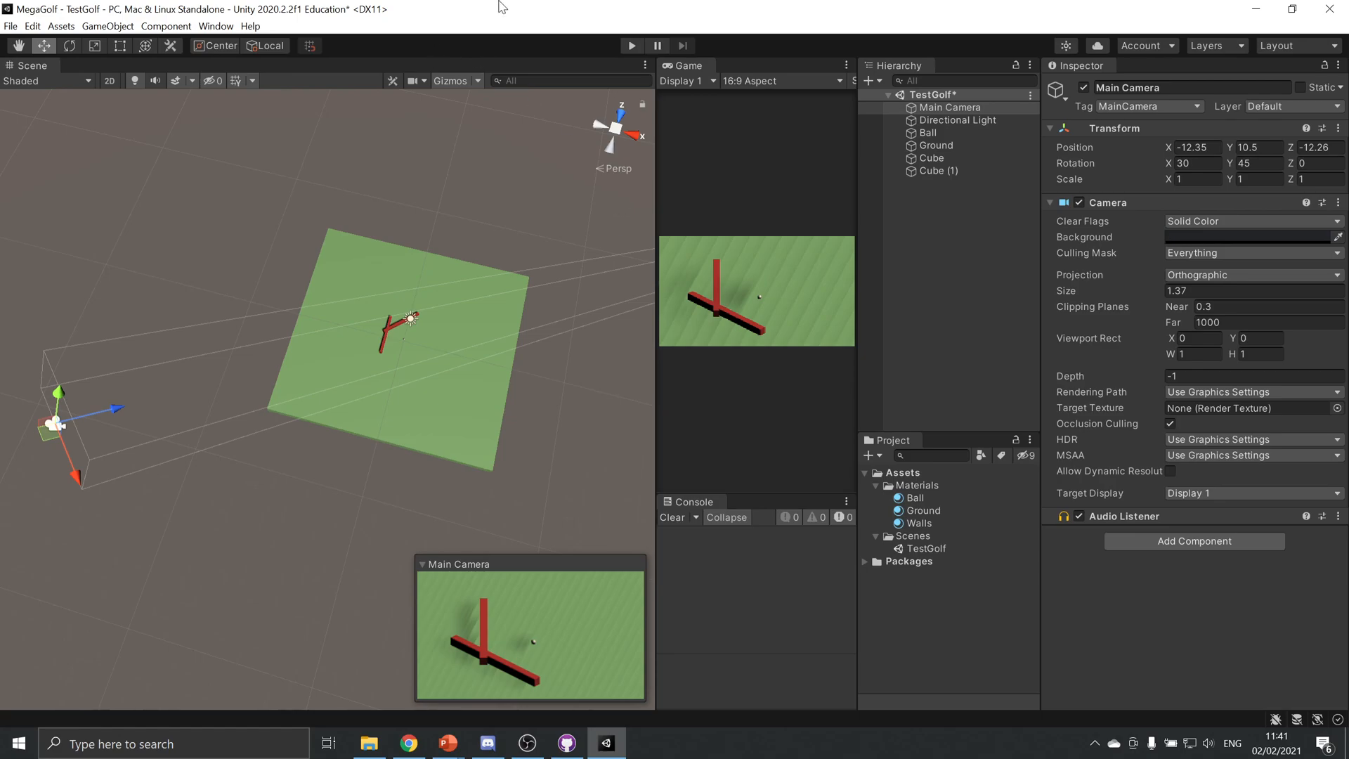
# Save the scene, then in GitHub Desktop commit and push all changes to develop with the summary "Created test scene and game objects."
pyautogui.hotkey('ctrl', 's')
pyautogui.click(567, 743)
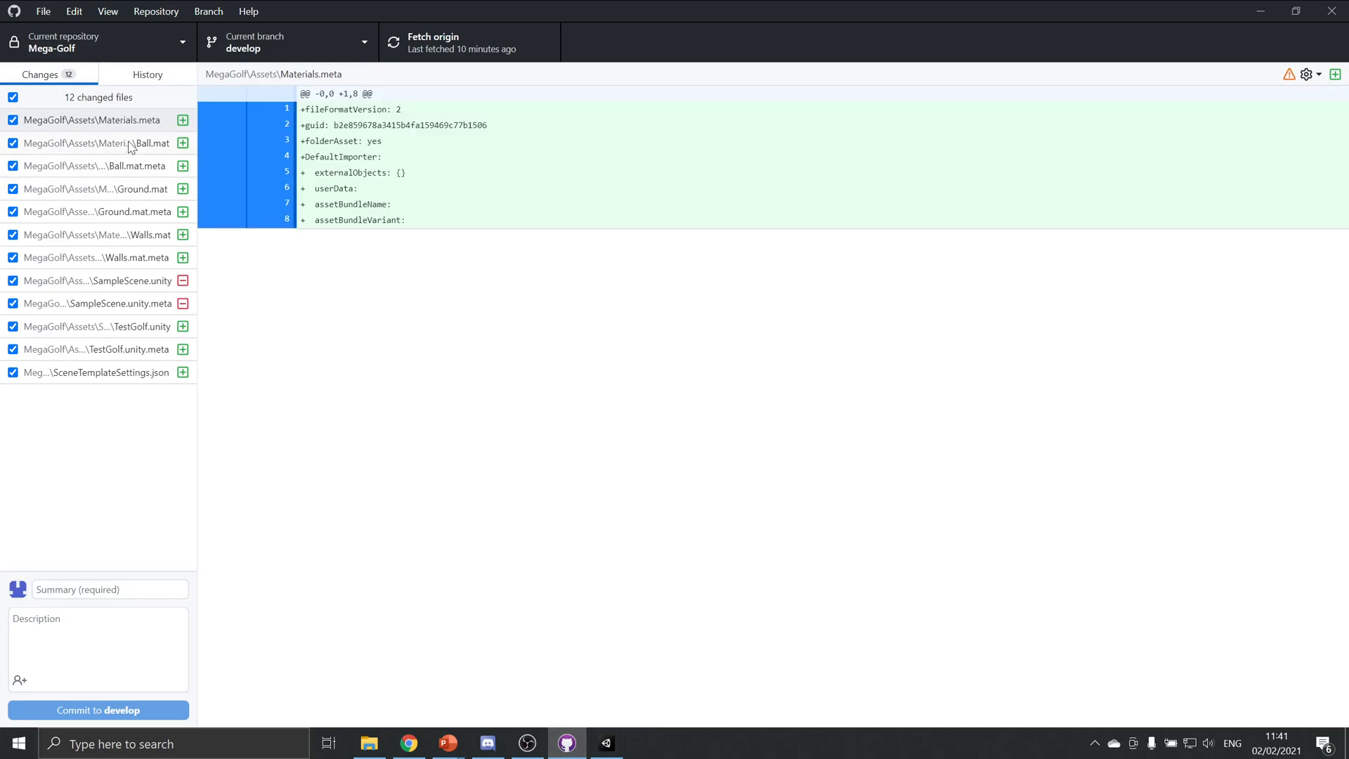
pyautogui.click(86, 589)
pyautogui.write('Cr')
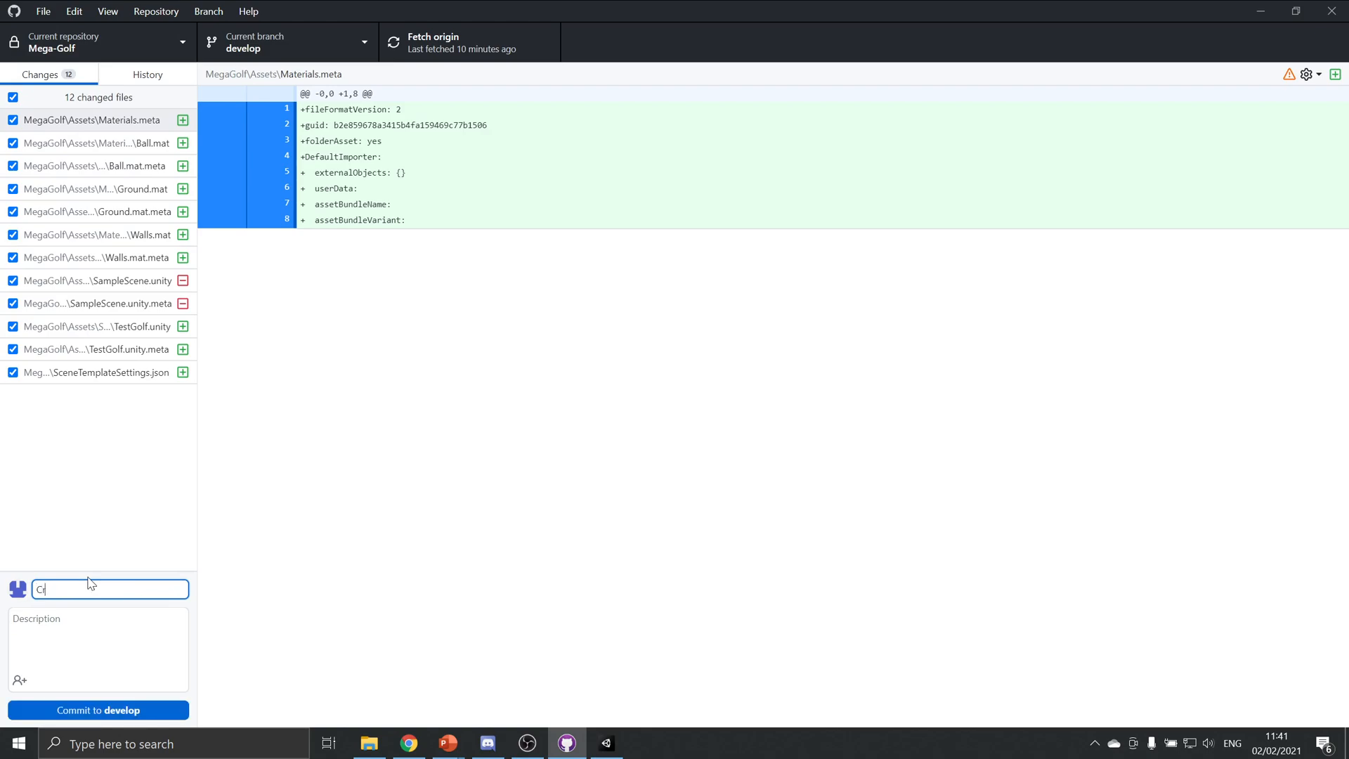
pyautogui.write('eated test scene and game objects.')
pyautogui.click(142, 712)
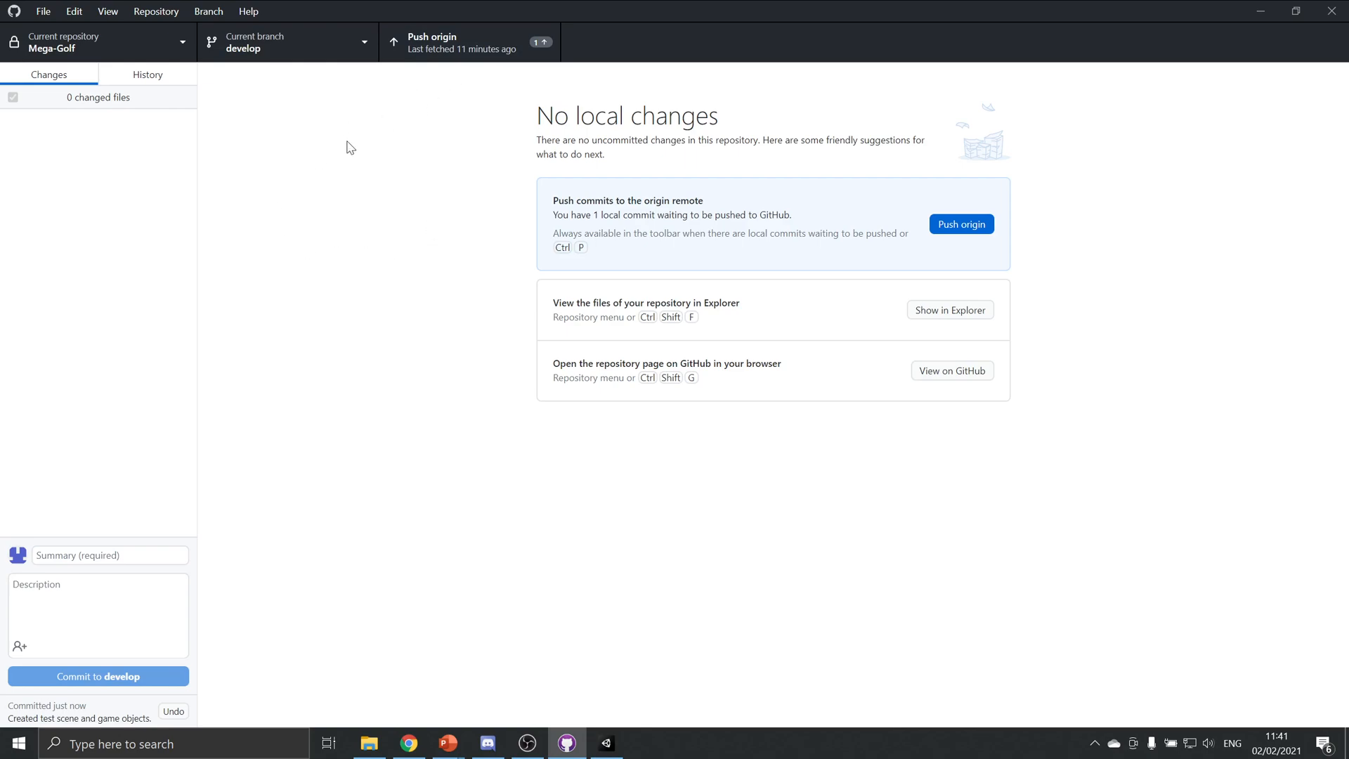
pyautogui.click(475, 40)
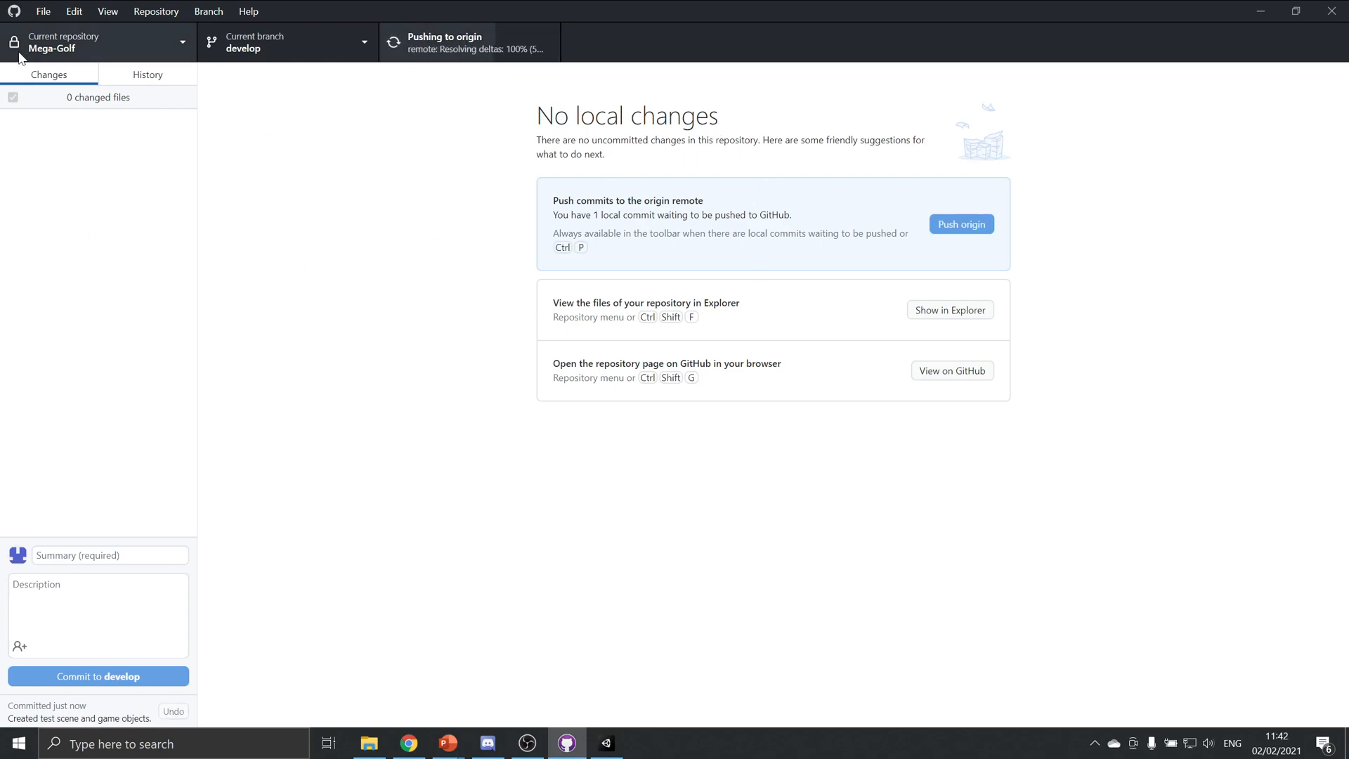
# Switch back to Unity and examine the camera's framing in a maximized Game view, restoring the normal layout when done
pyautogui.click(601, 743)
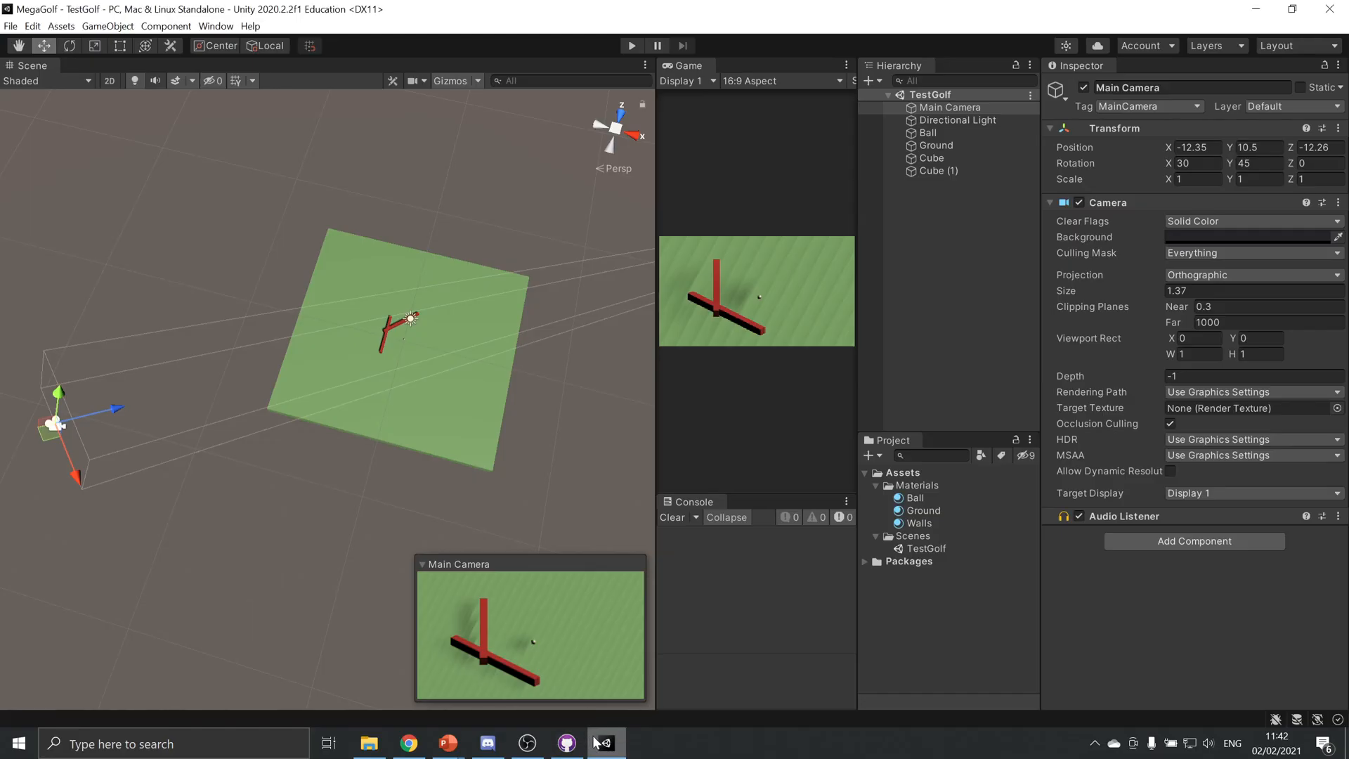
pyautogui.click(847, 64)
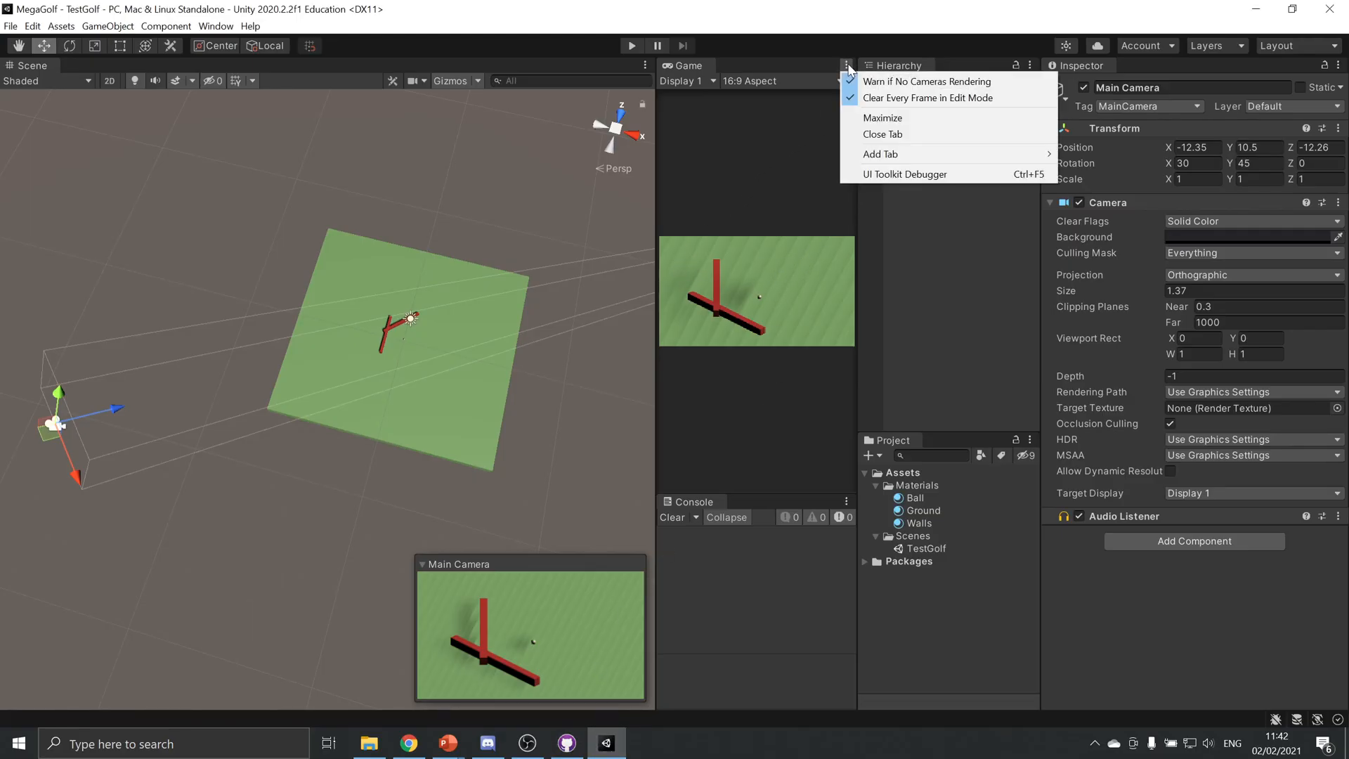
pyautogui.click(886, 118)
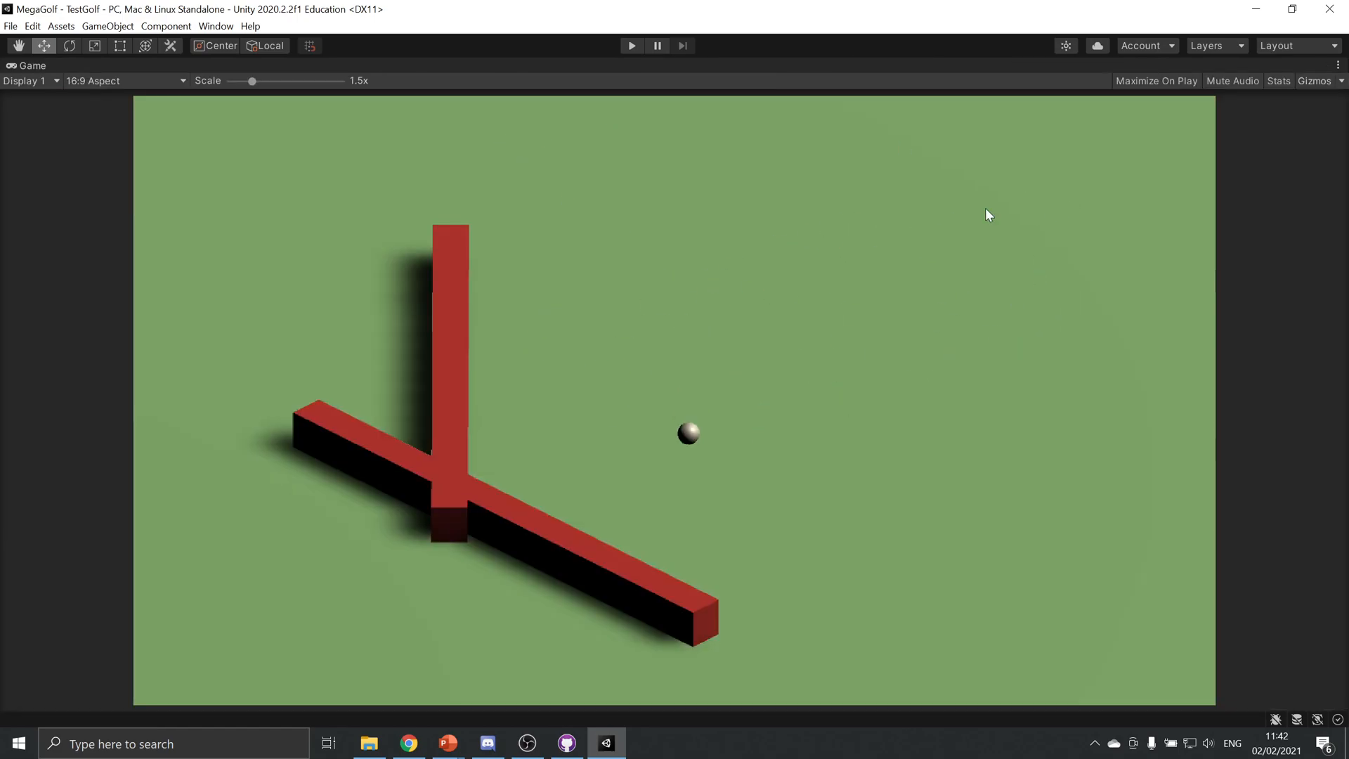
pyautogui.click(1338, 66)
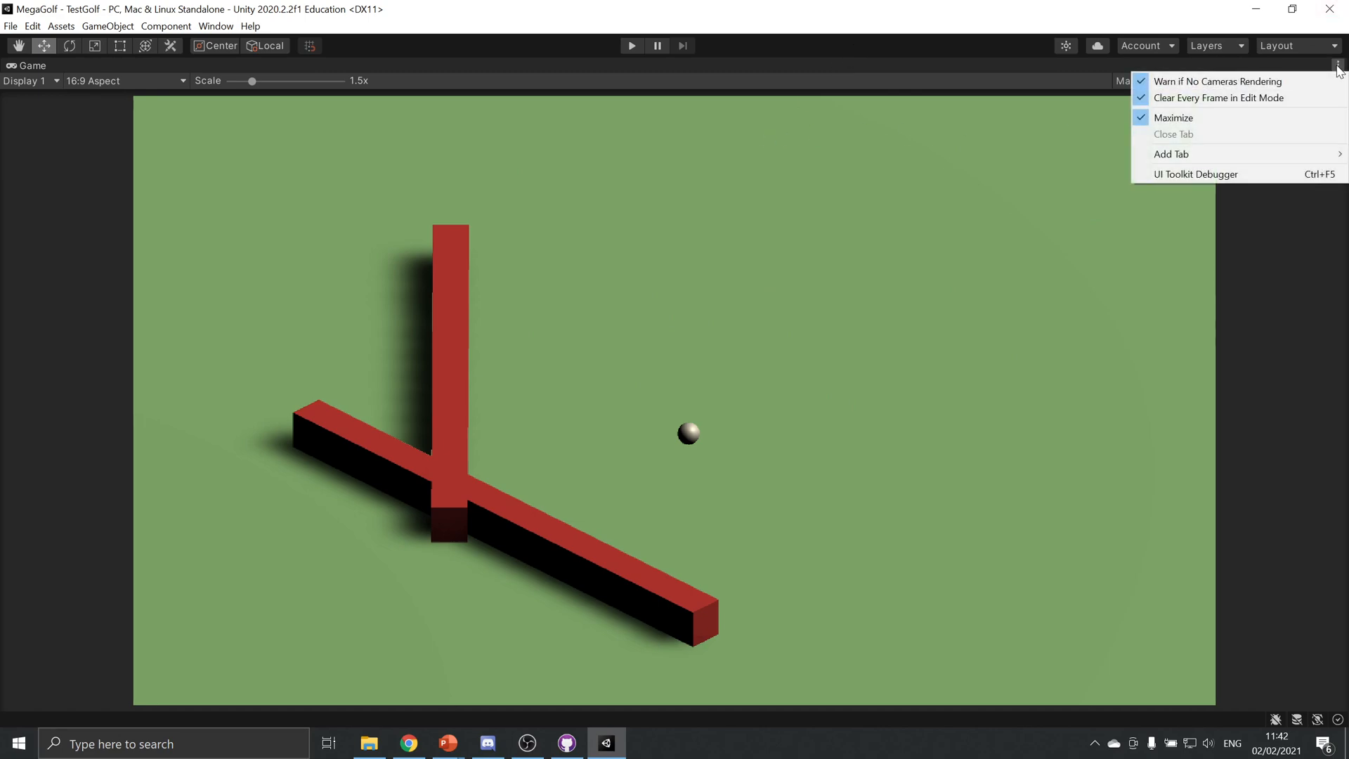
pyautogui.click(1183, 118)
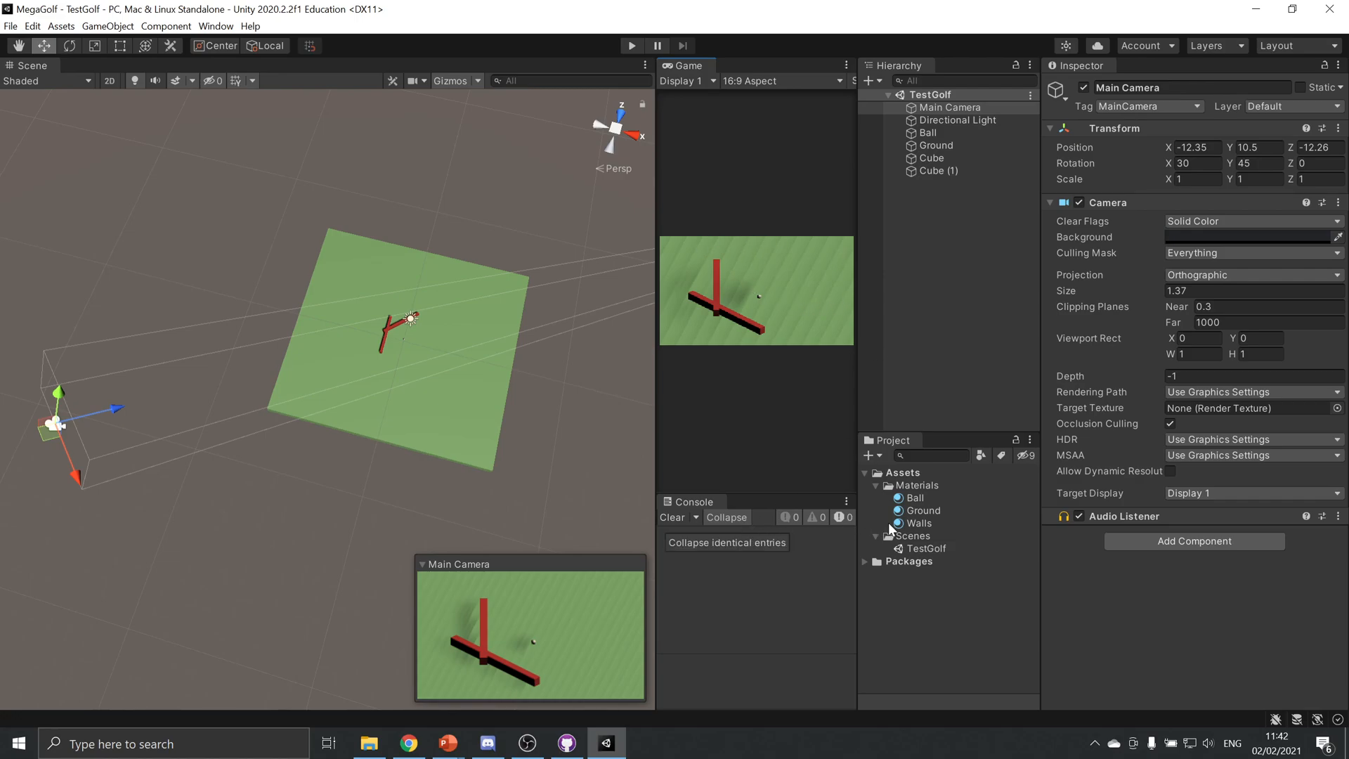
# Create a folder named Scripts inside the project's Assets folder
pyautogui.click(914, 472)
pyautogui.rightClick(914, 470)
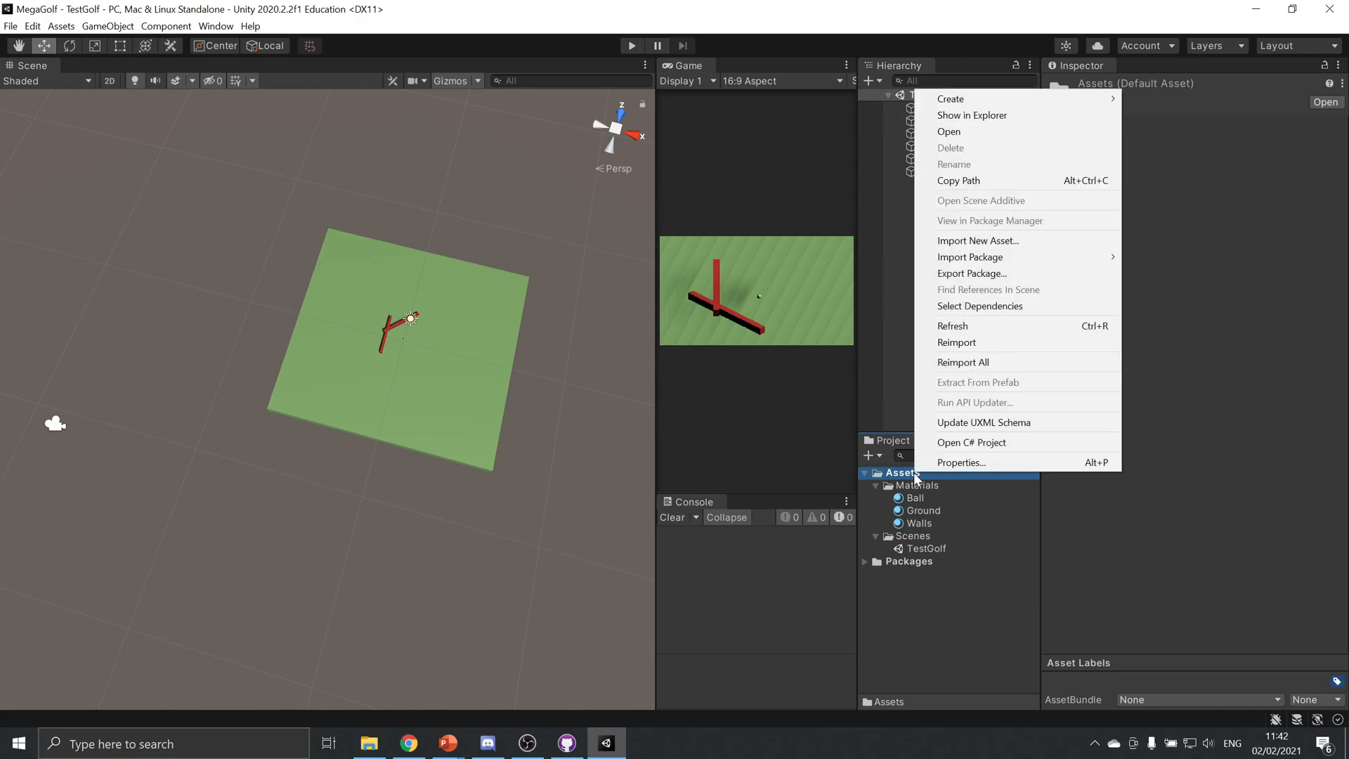
pyautogui.moveTo(1047, 104)
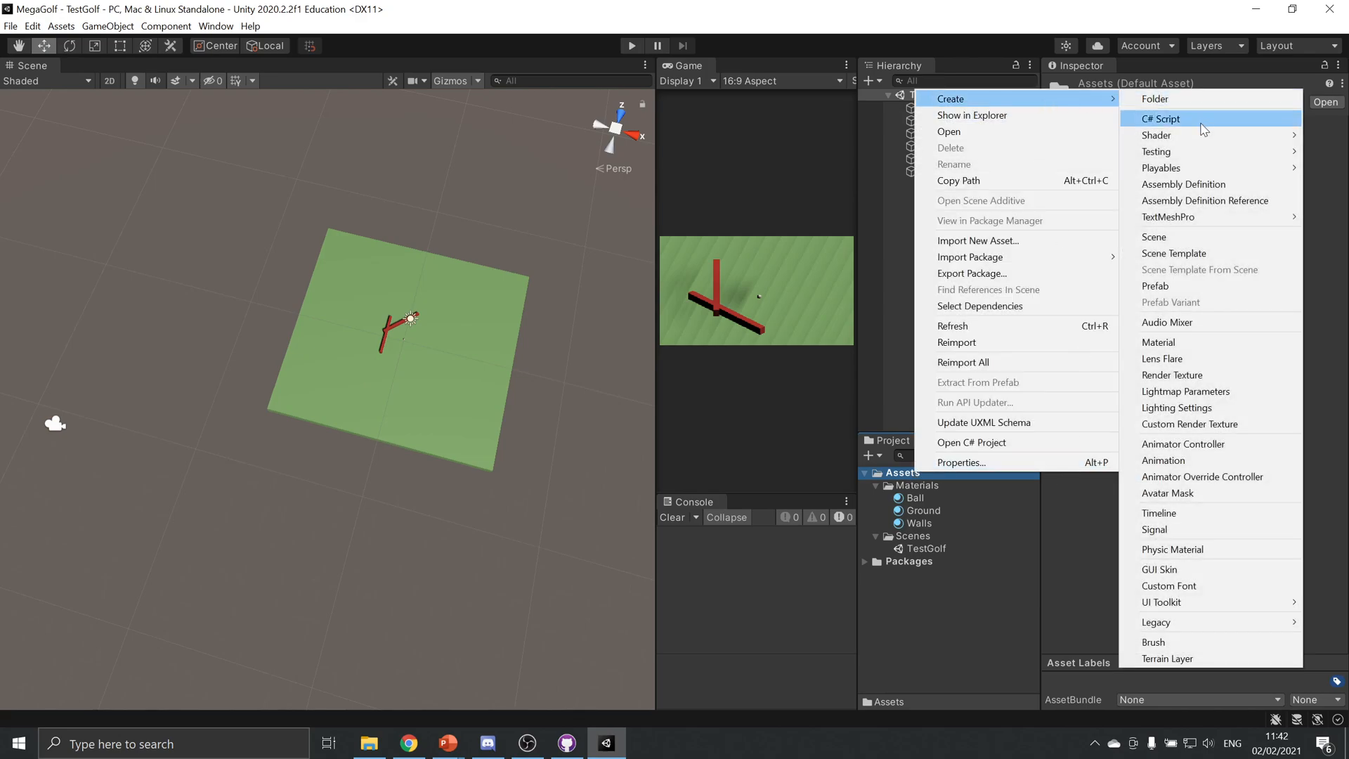
pyautogui.click(1189, 99)
pyautogui.write('Script')
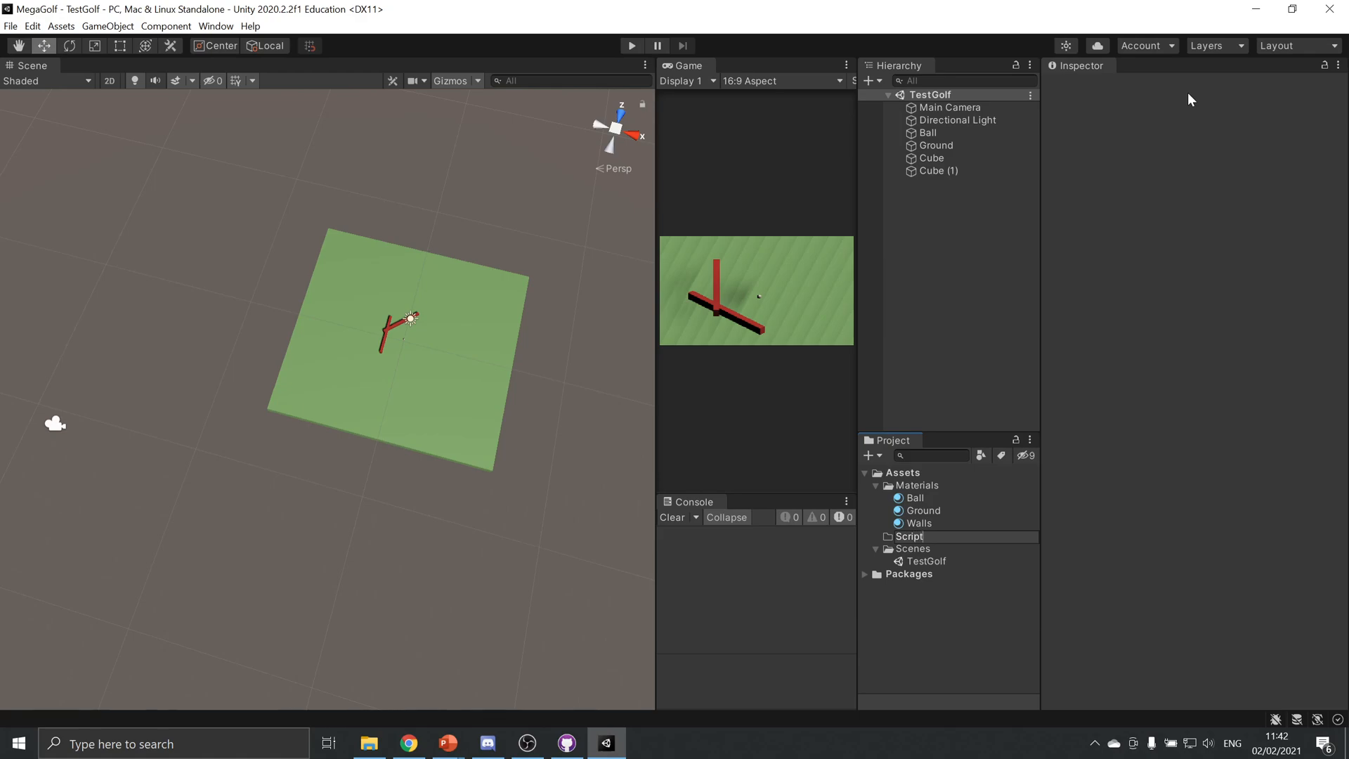
pyautogui.write('s')
pyautogui.press('Return')
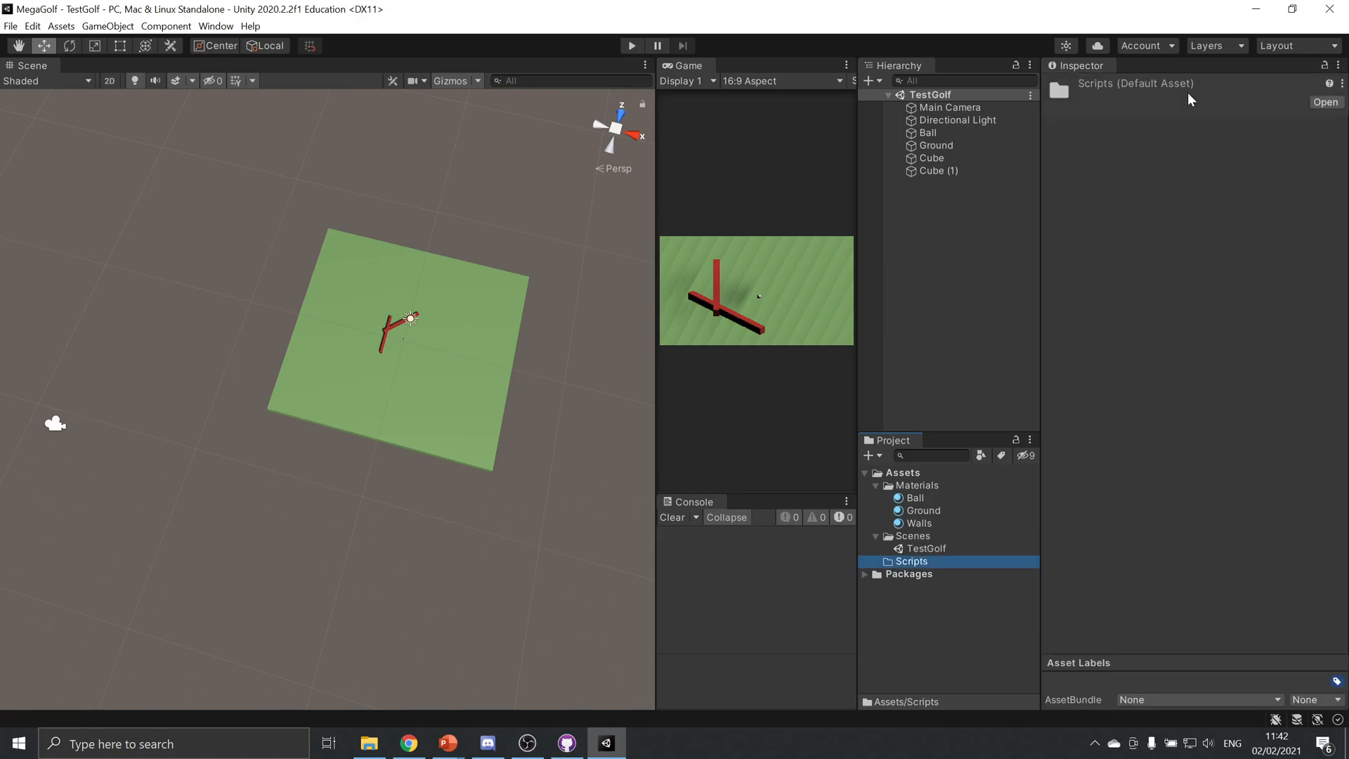
# Create a C# script named BallMovement in the Scripts folder and open it in Rider
pyautogui.rightClick(922, 565)
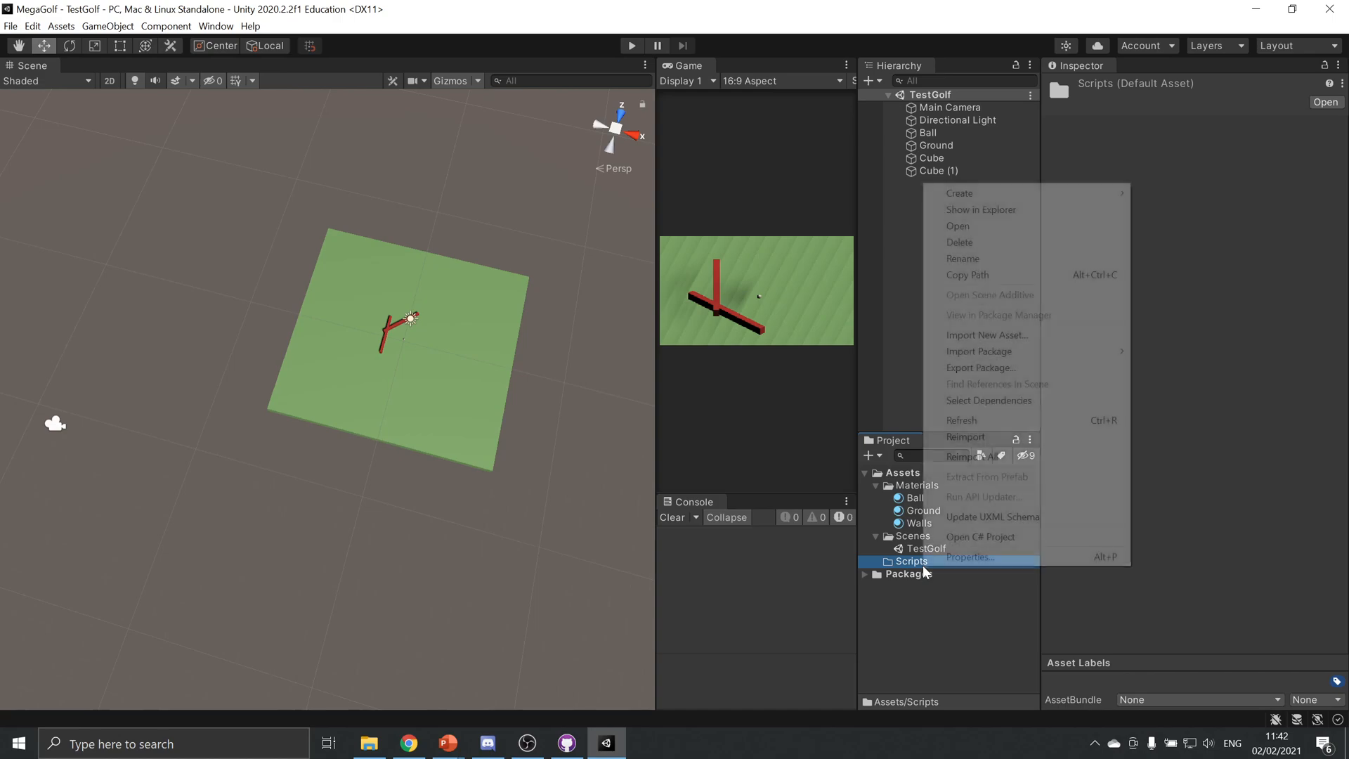
pyautogui.moveTo(1084, 188)
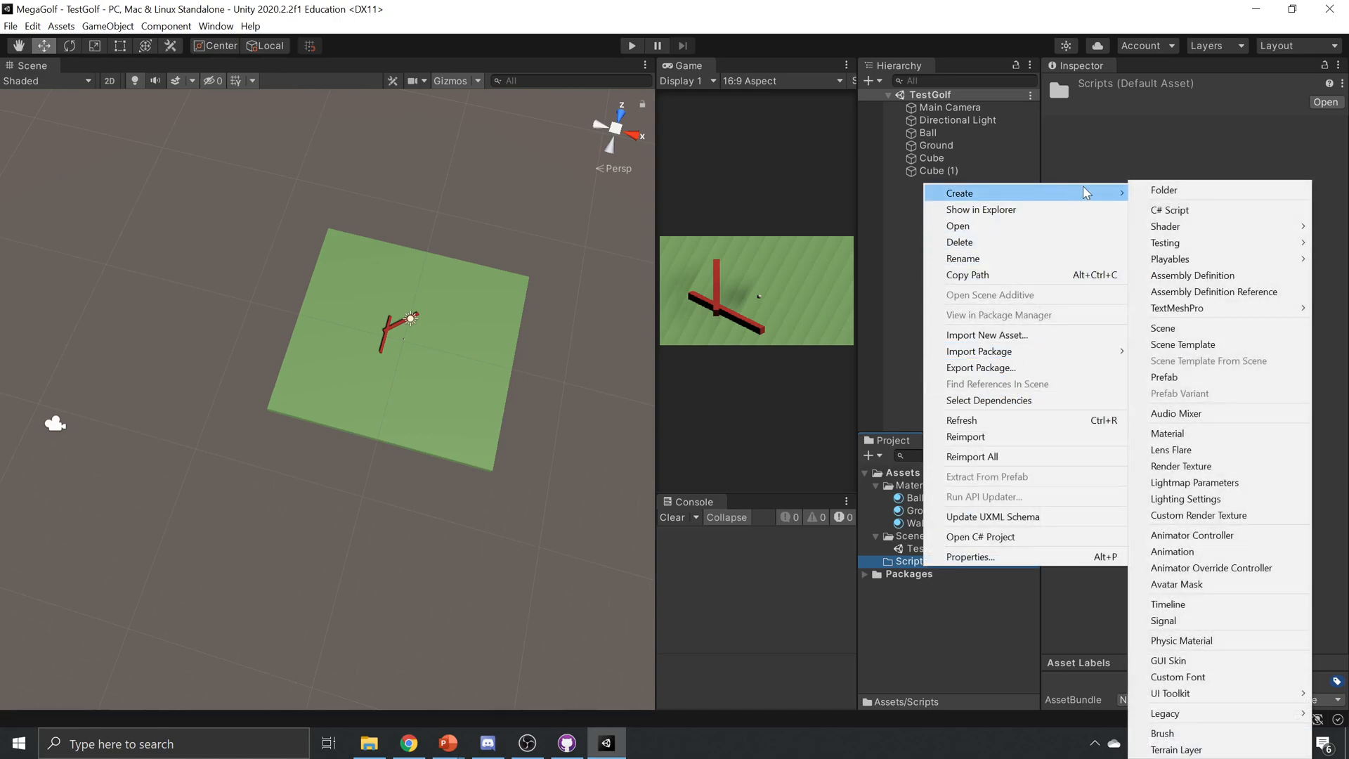
pyautogui.click(1168, 209)
pyautogui.write('BallMovement')
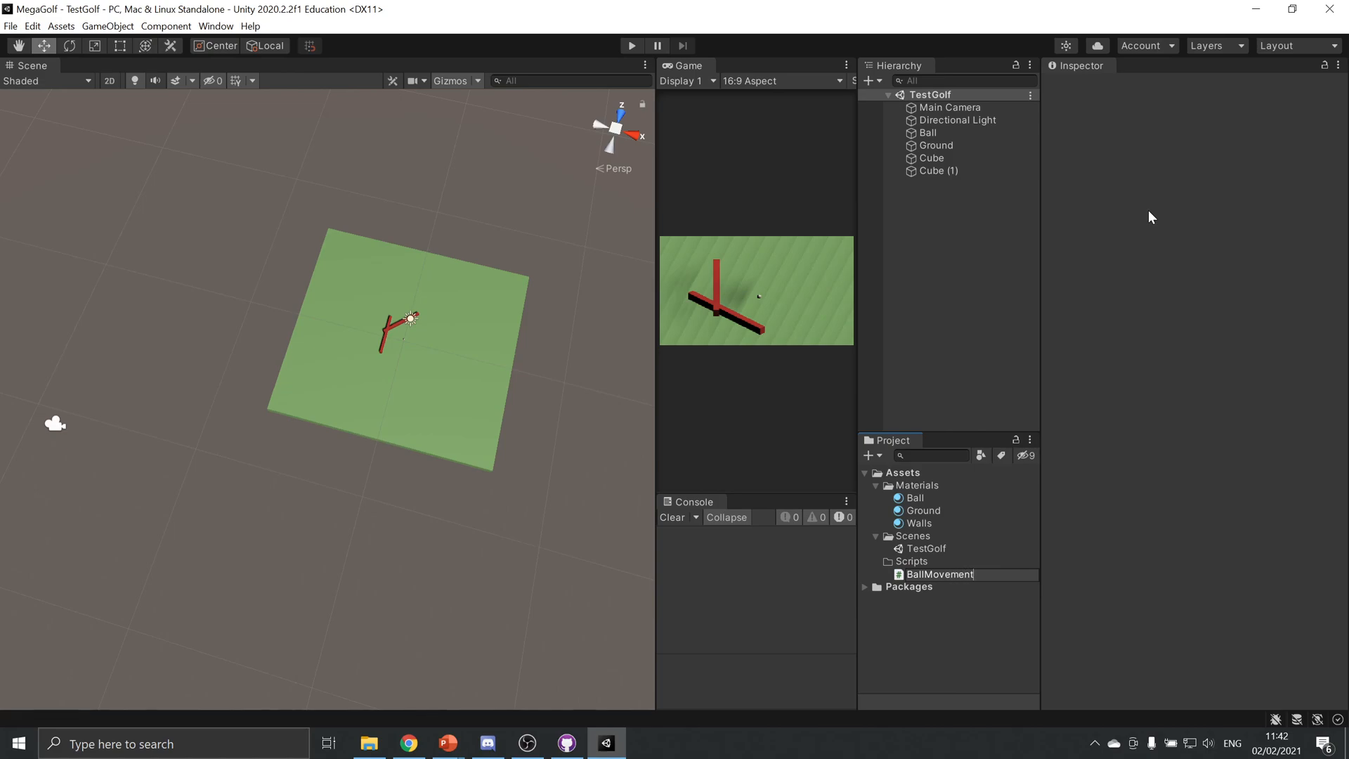
pyautogui.press('Return')
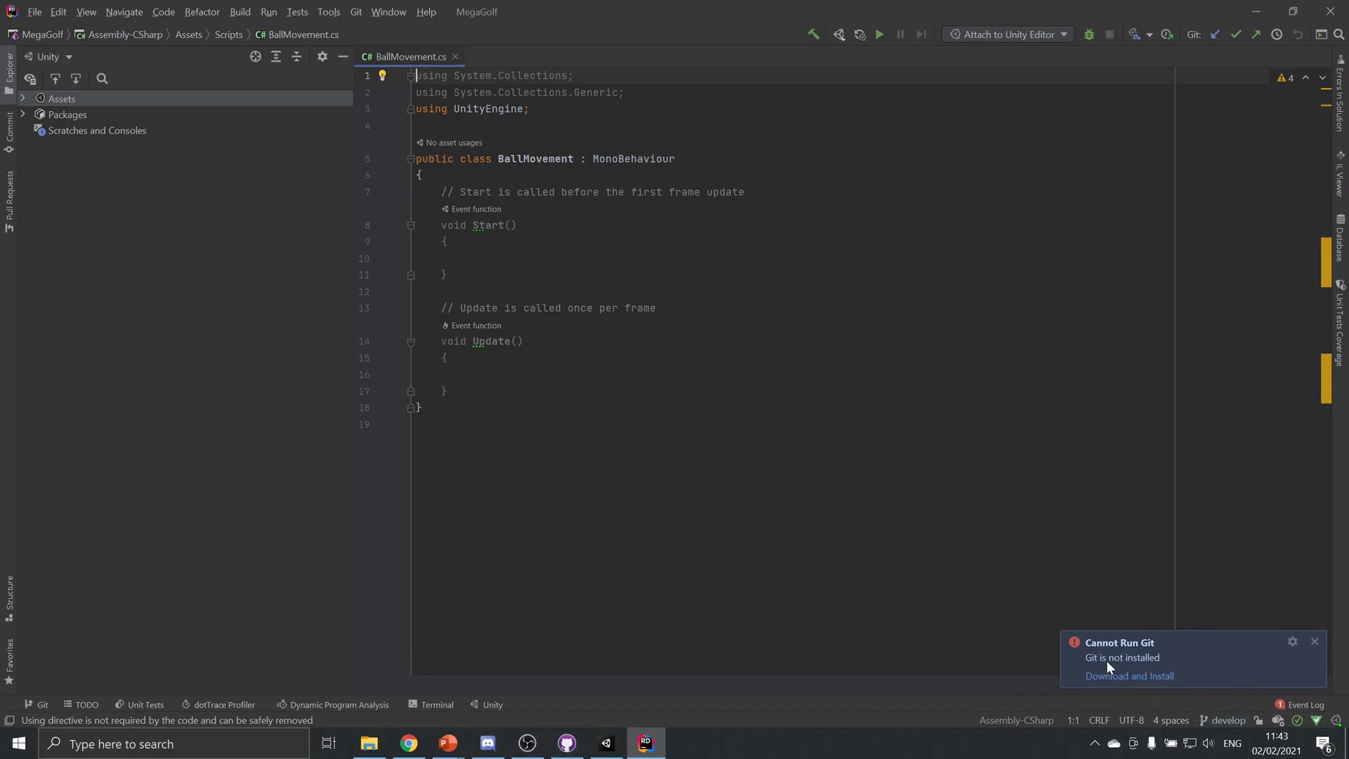
# Switch back to Unity, attach the BallMovement script to the Ball object and check its component list
pyautogui.click(601, 751)
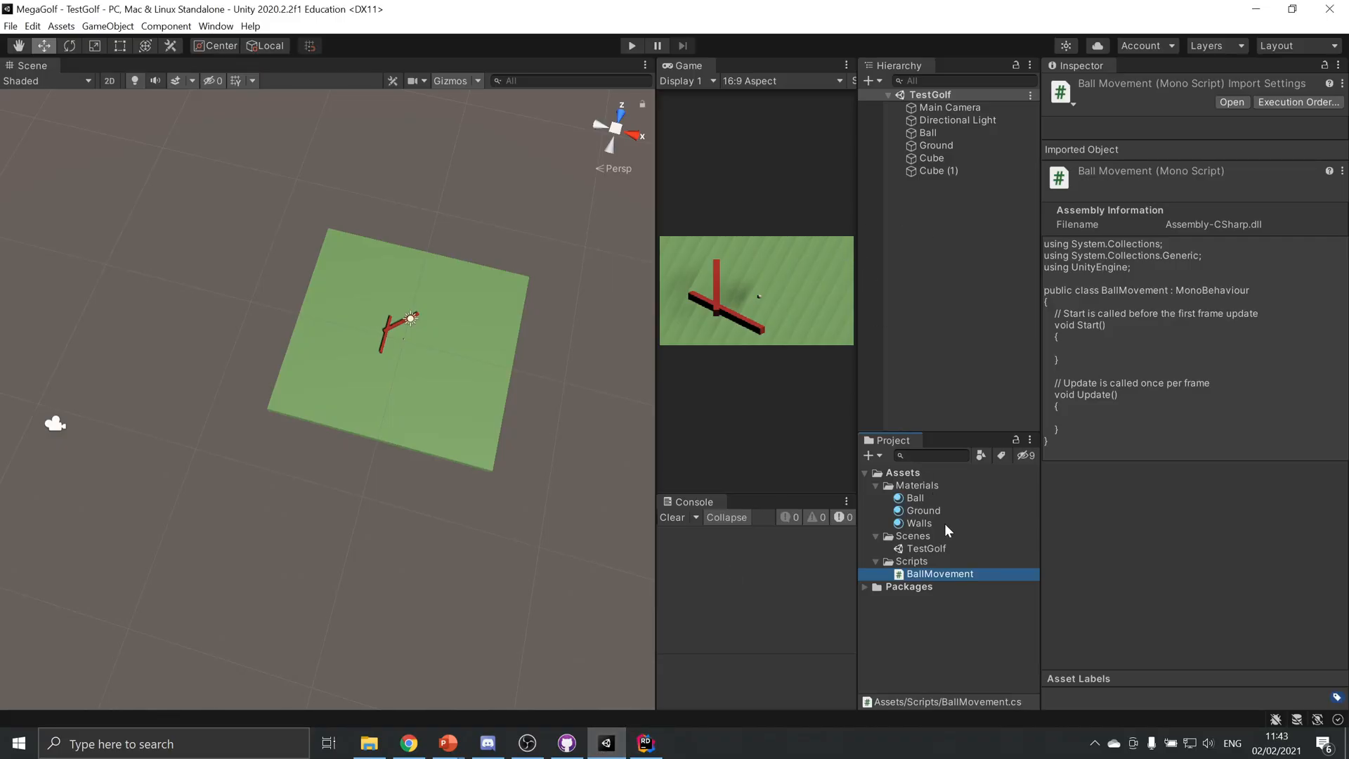
pyautogui.moveTo(951, 576); pyautogui.dragTo(931, 131)
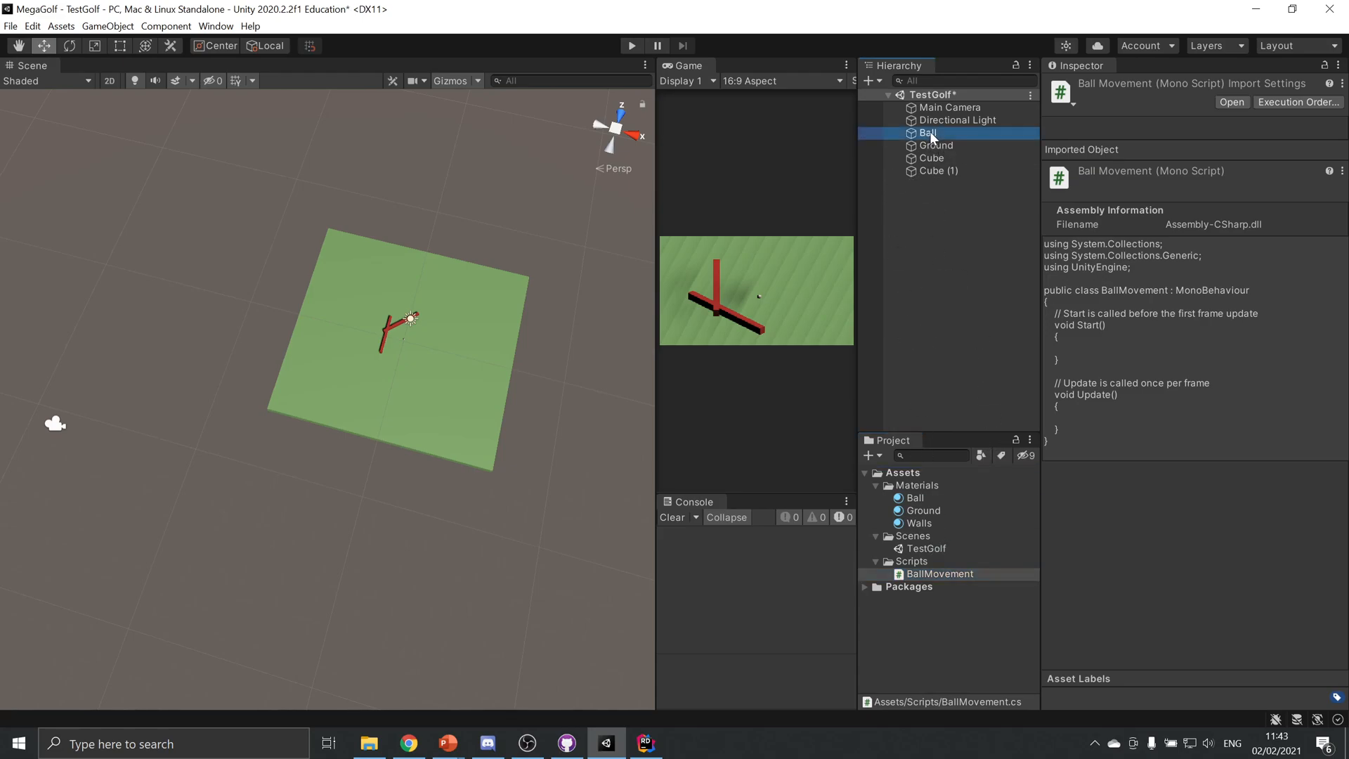
pyautogui.scroll(-5, 1130, 372)
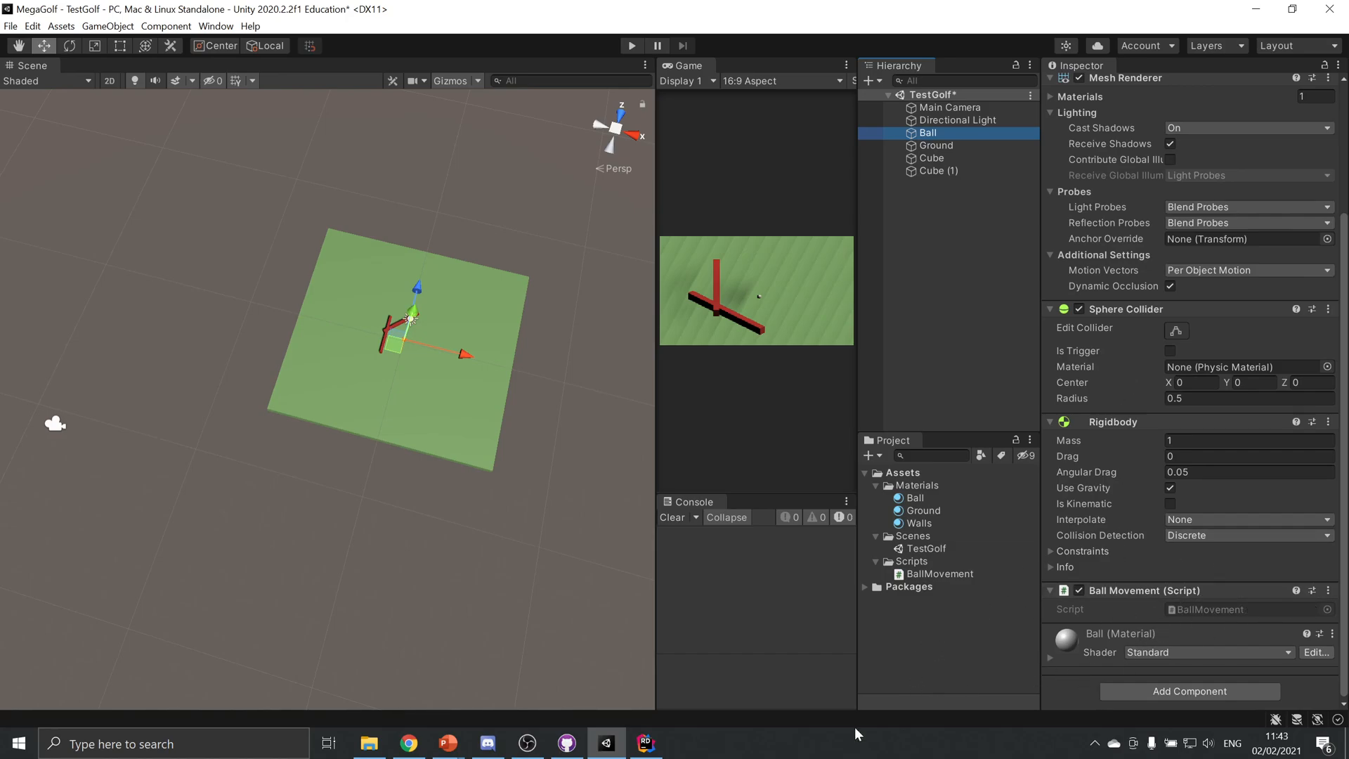
# Switch to Rider and insert two blank lines after the opening brace of the BallMovement class
pyautogui.click(648, 746)
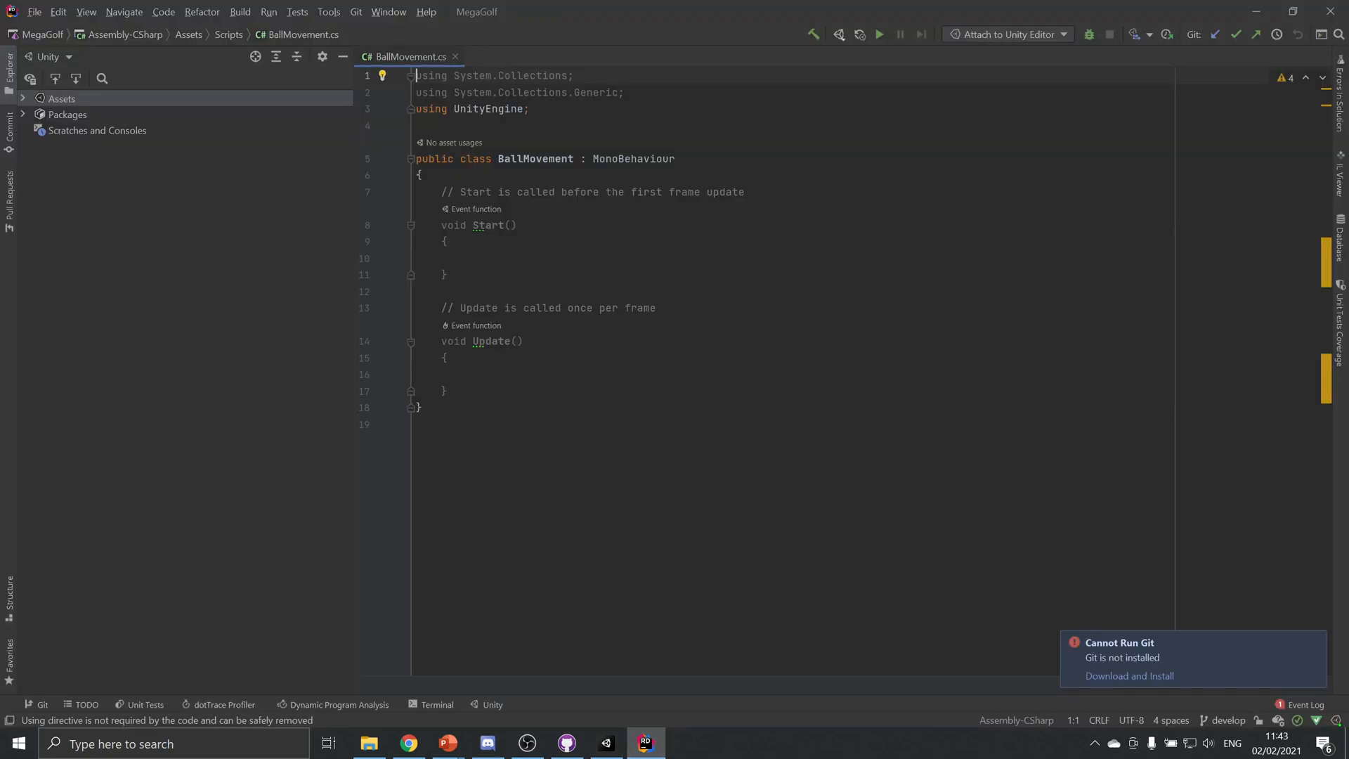
pyautogui.click(423, 176)
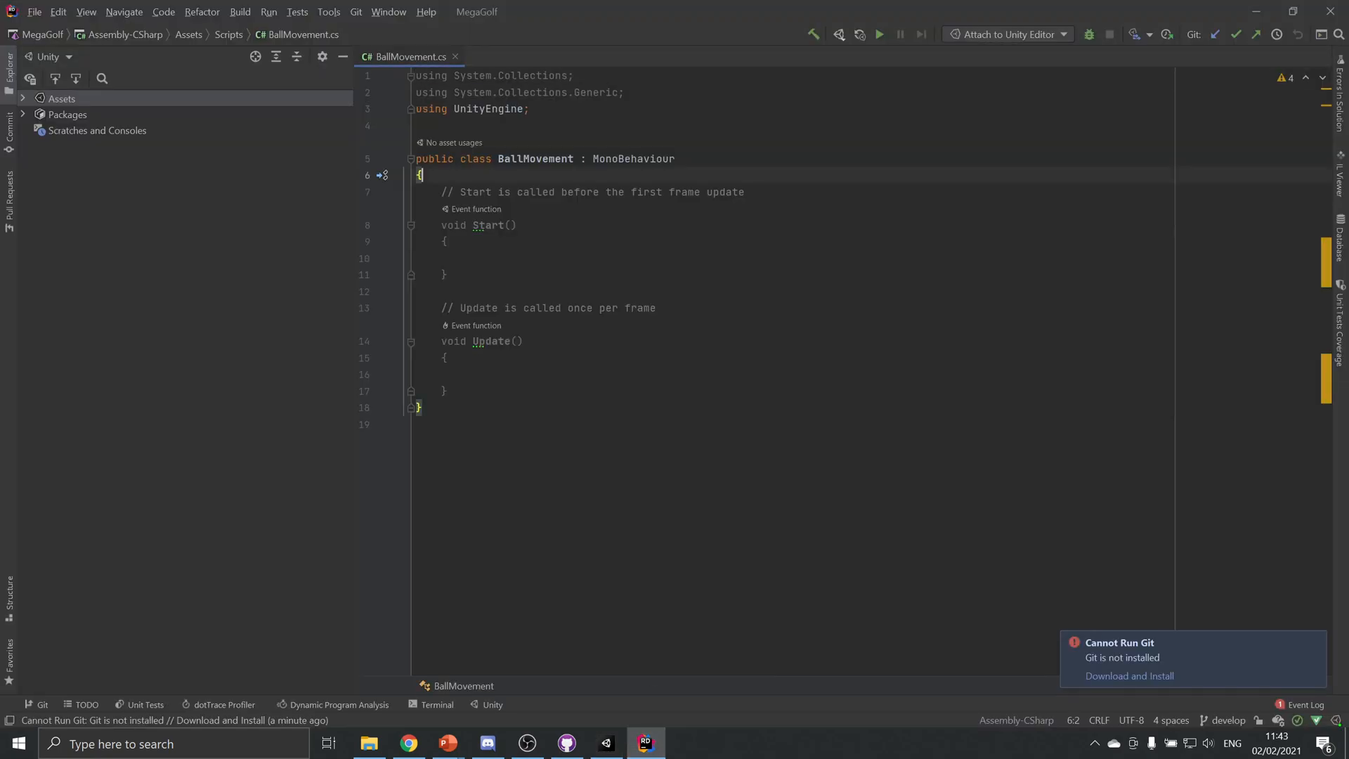
pyautogui.press('Return')
pyautogui.press('Return')
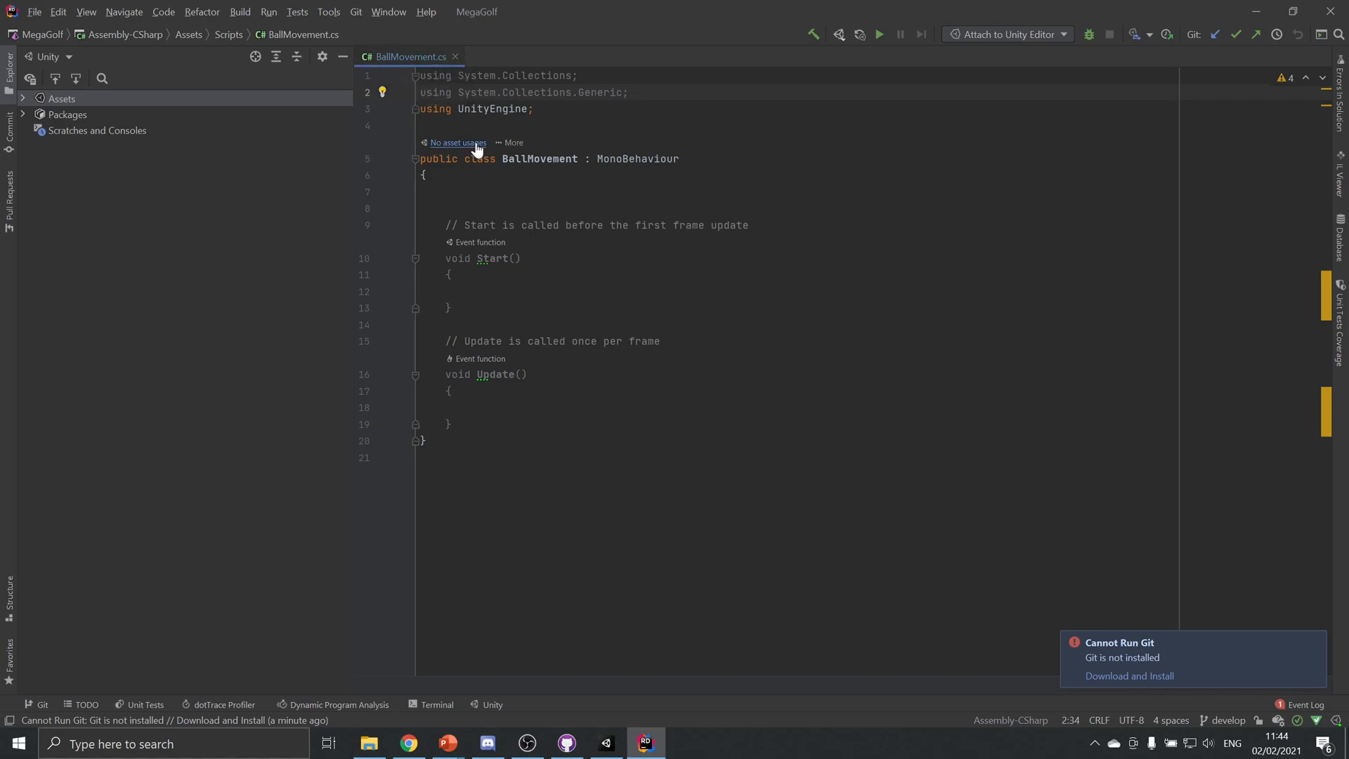
# Check the Ball's script component in Unity, then return to Rider and remove the MonoBehaviour inheritance from the BallMovement class declaration
pyautogui.click(559, 159)
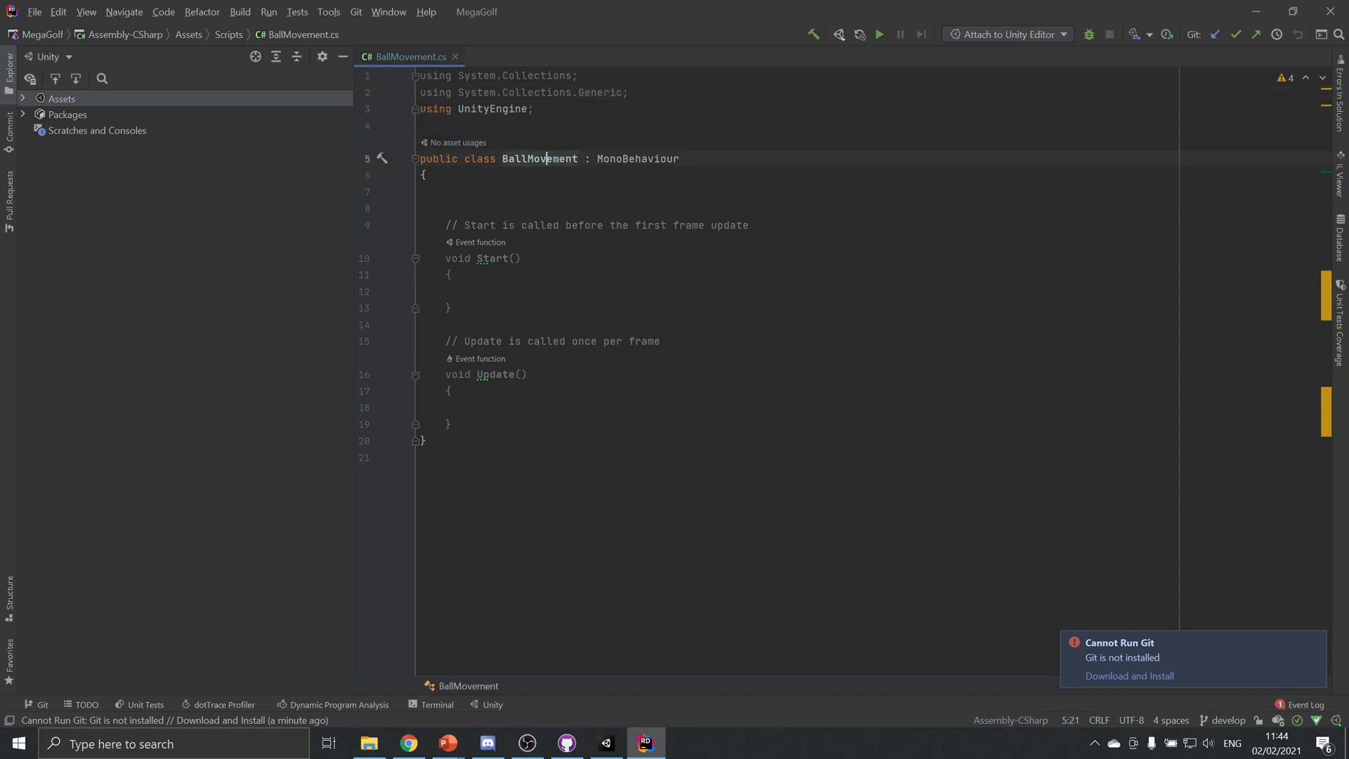
pyautogui.click(591, 159)
pyautogui.doubleClick(638, 159)
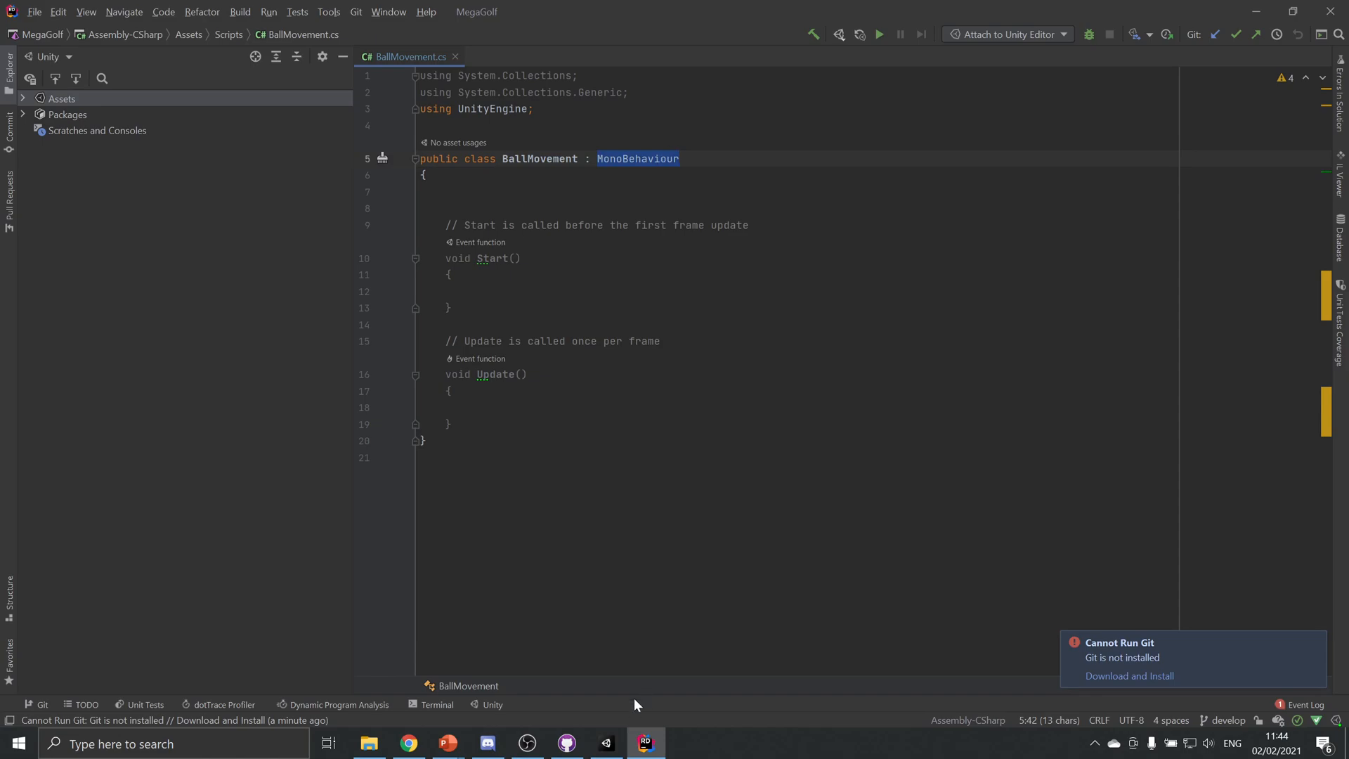
pyautogui.click(606, 743)
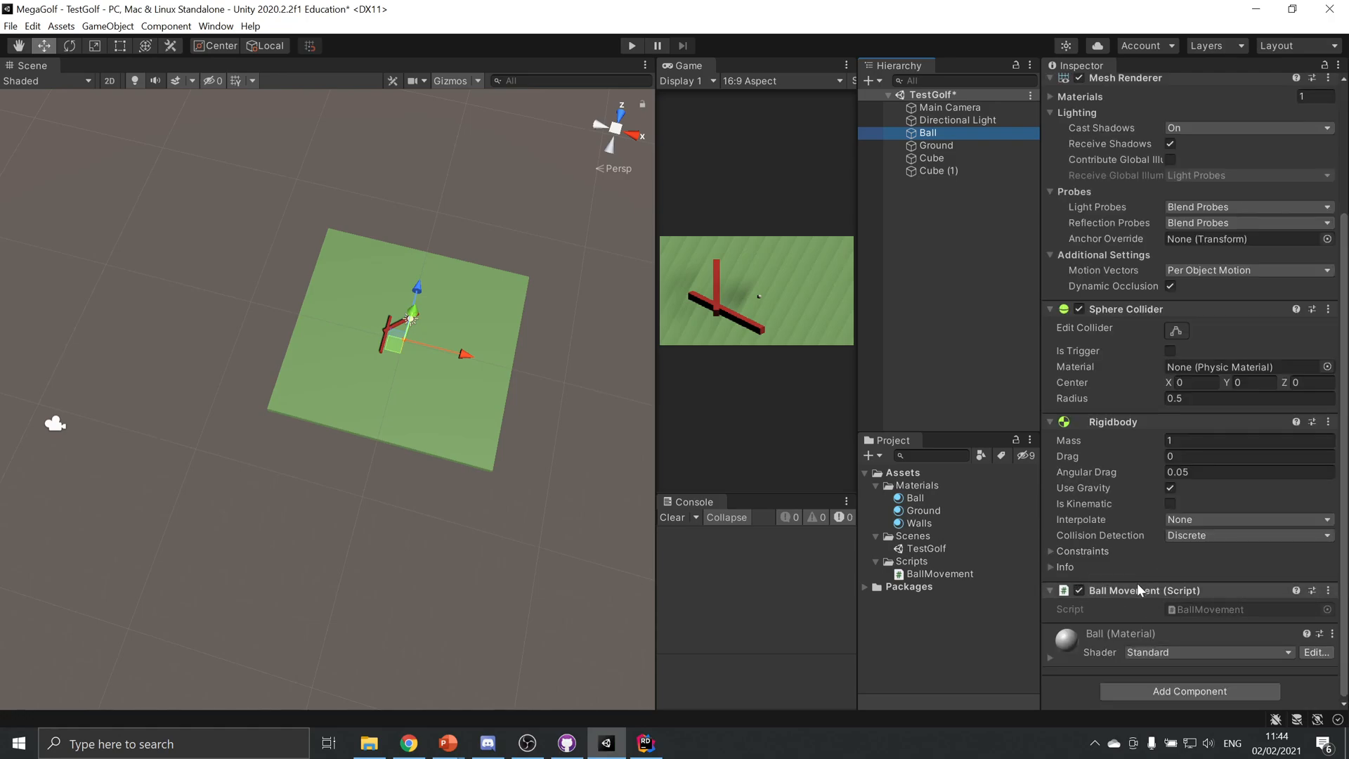
pyautogui.click(646, 743)
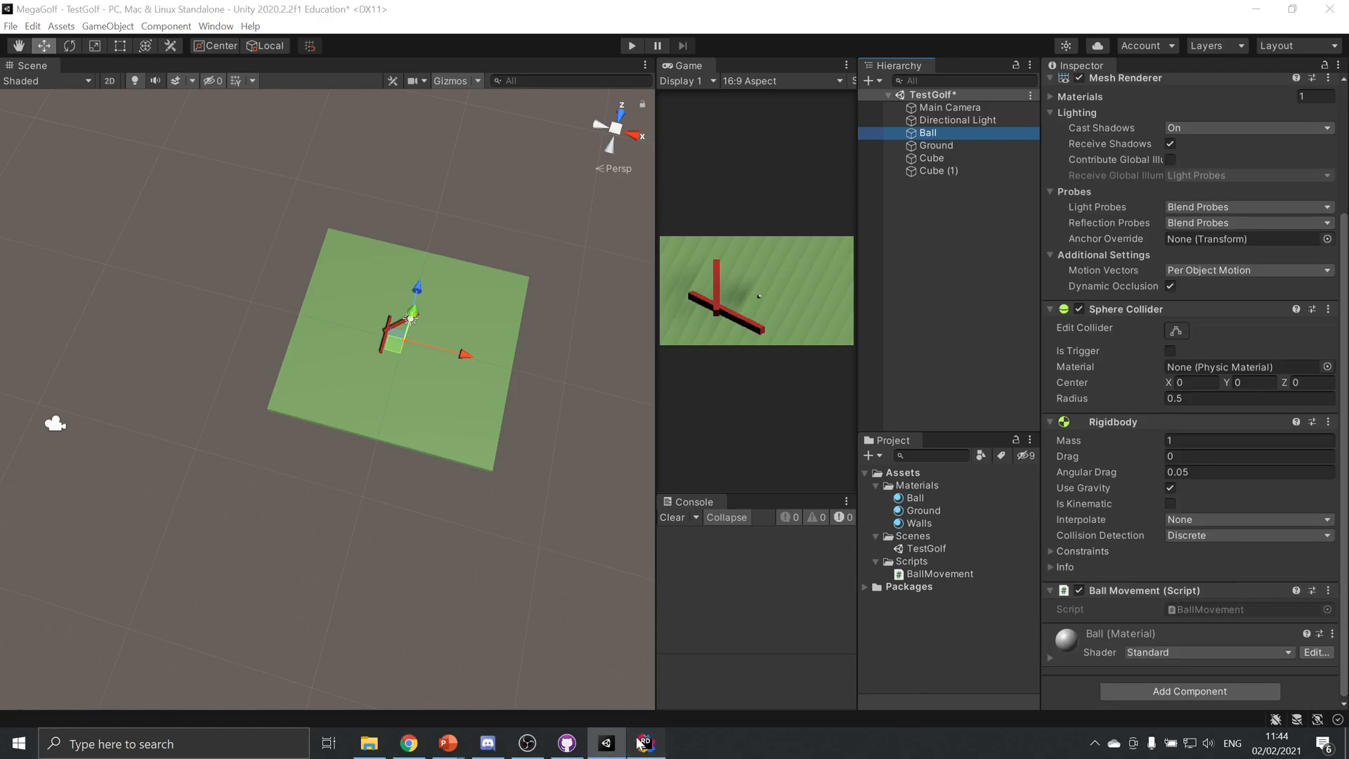
pyautogui.press('BackSpace')
pyautogui.press('BackSpace')
pyautogui.press('BackSpace')
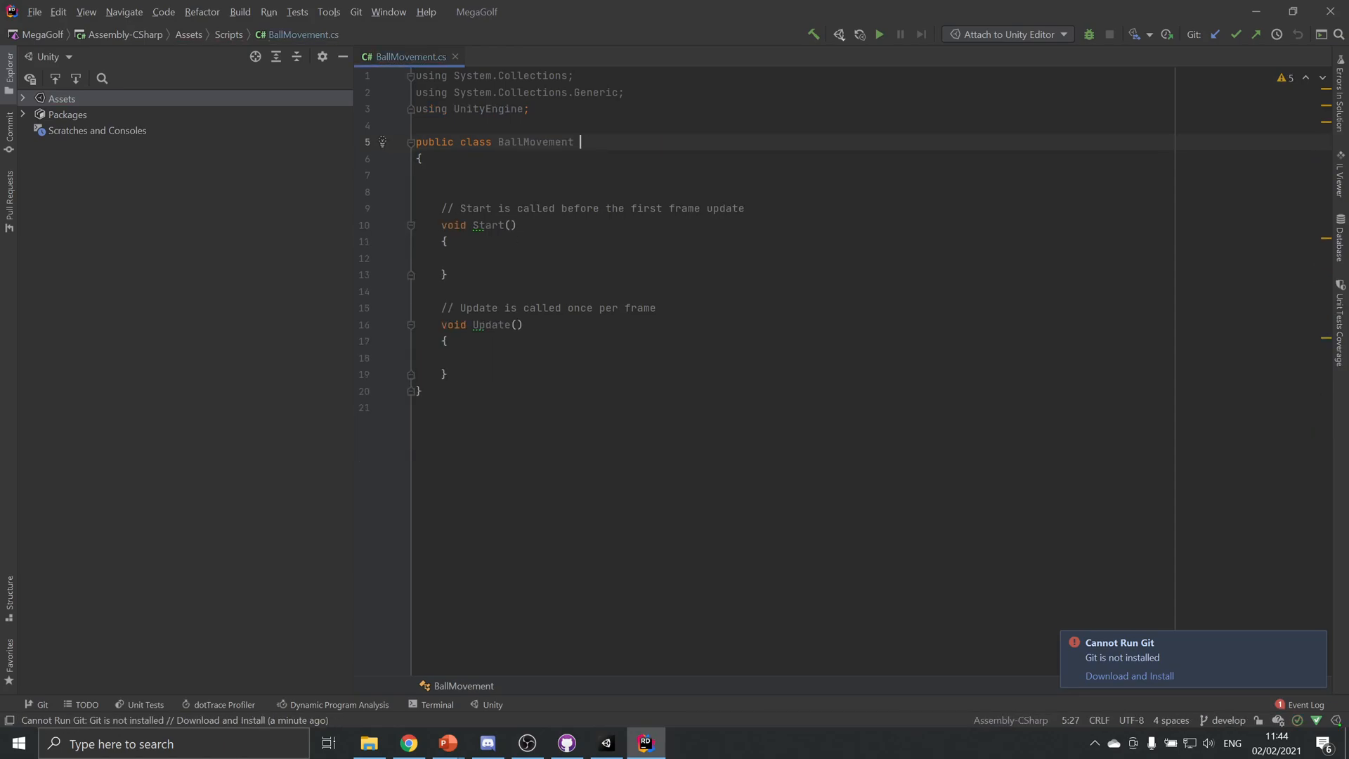
# Switch to Unity, examine the Console messages about the BallMovement script and the Ball object, and return to Rider
pyautogui.click(609, 741)
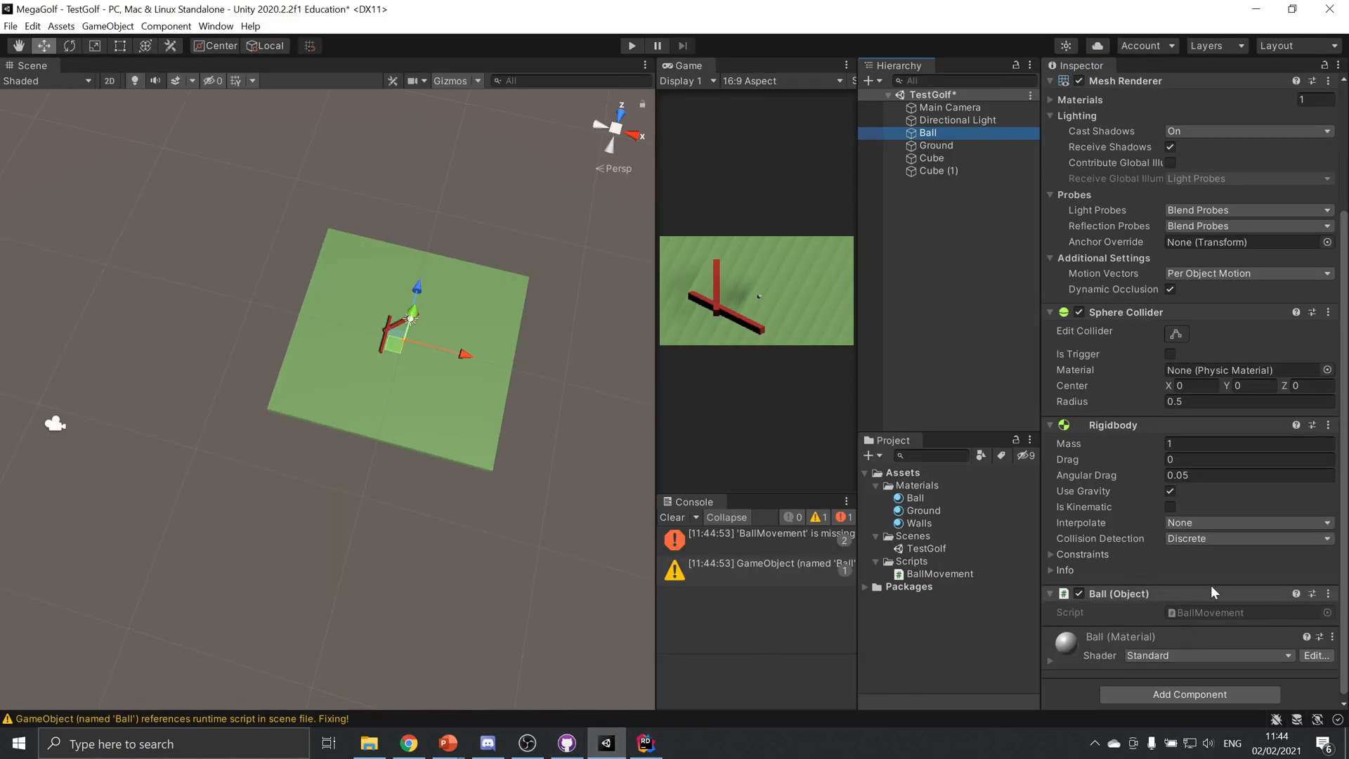
pyautogui.click(778, 541)
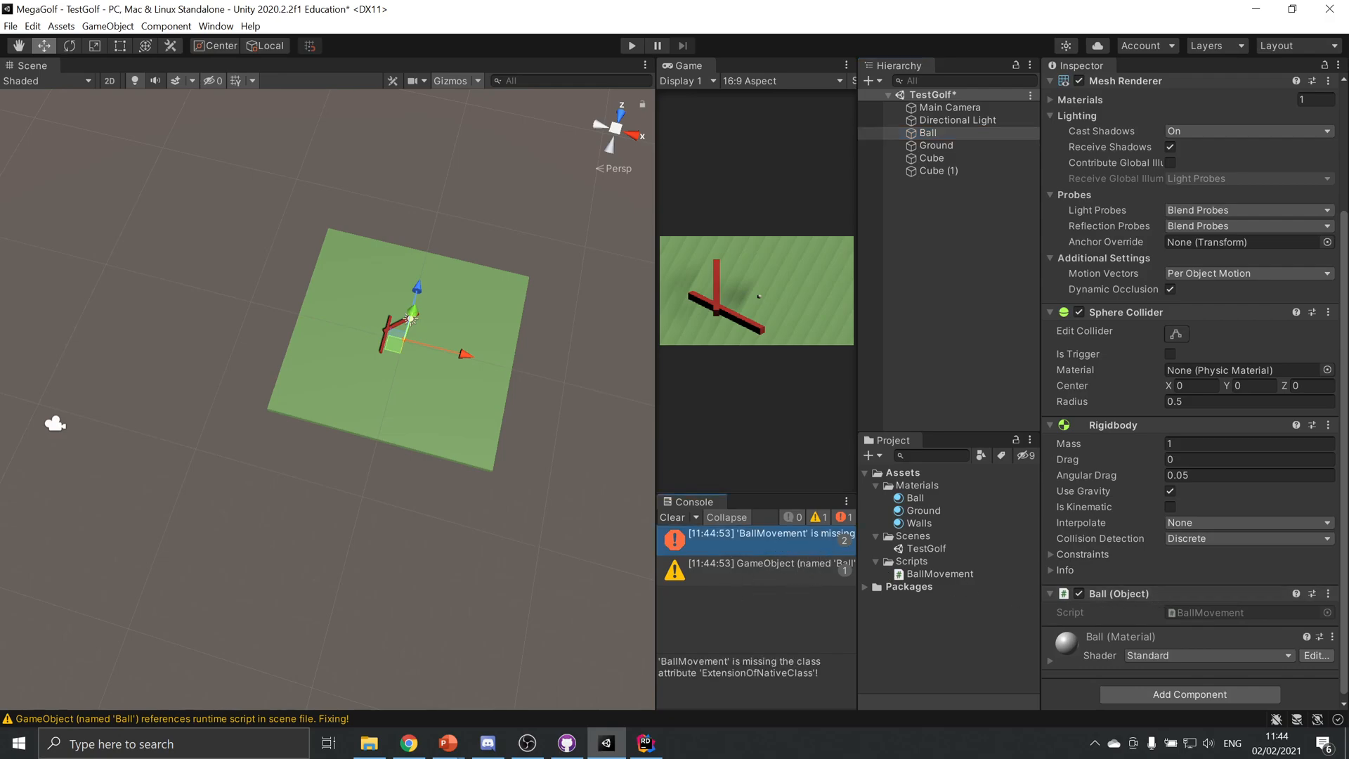
pyautogui.click(784, 563)
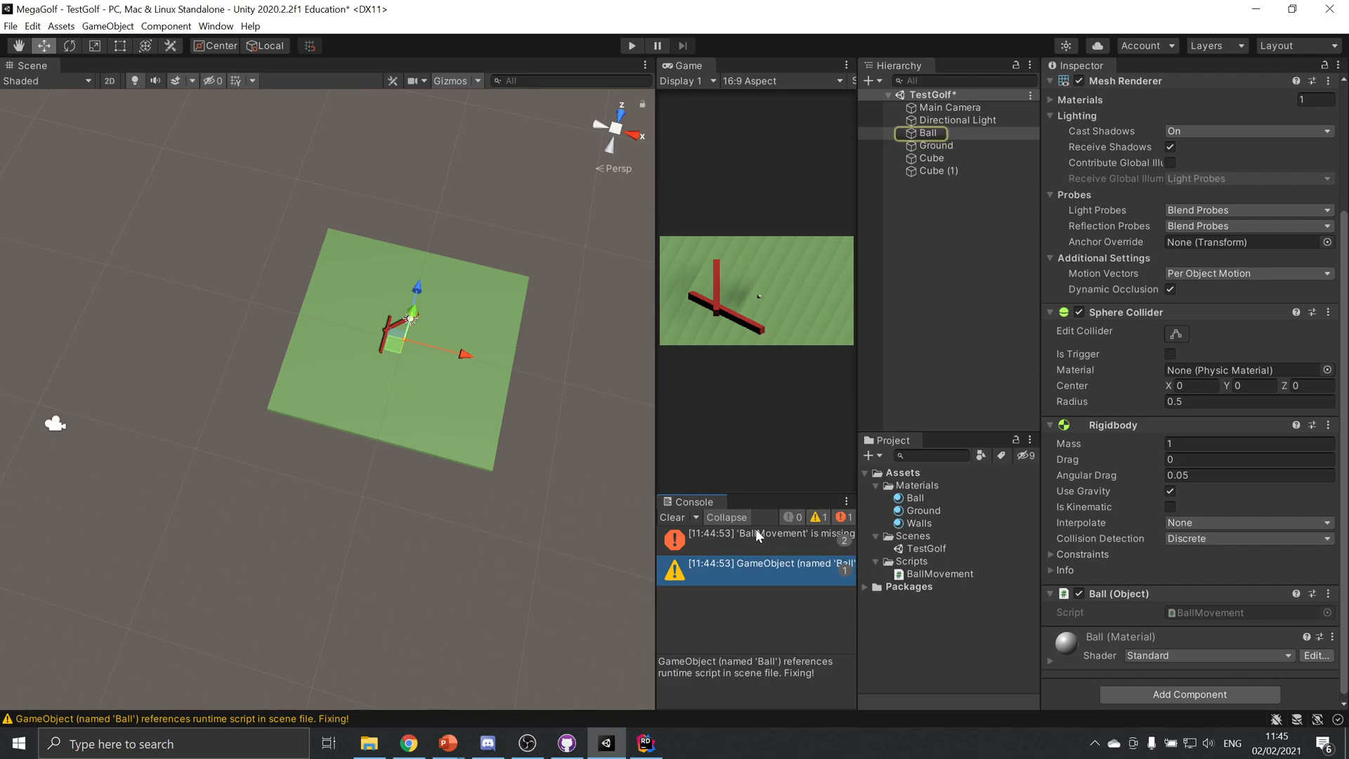
pyautogui.click(794, 542)
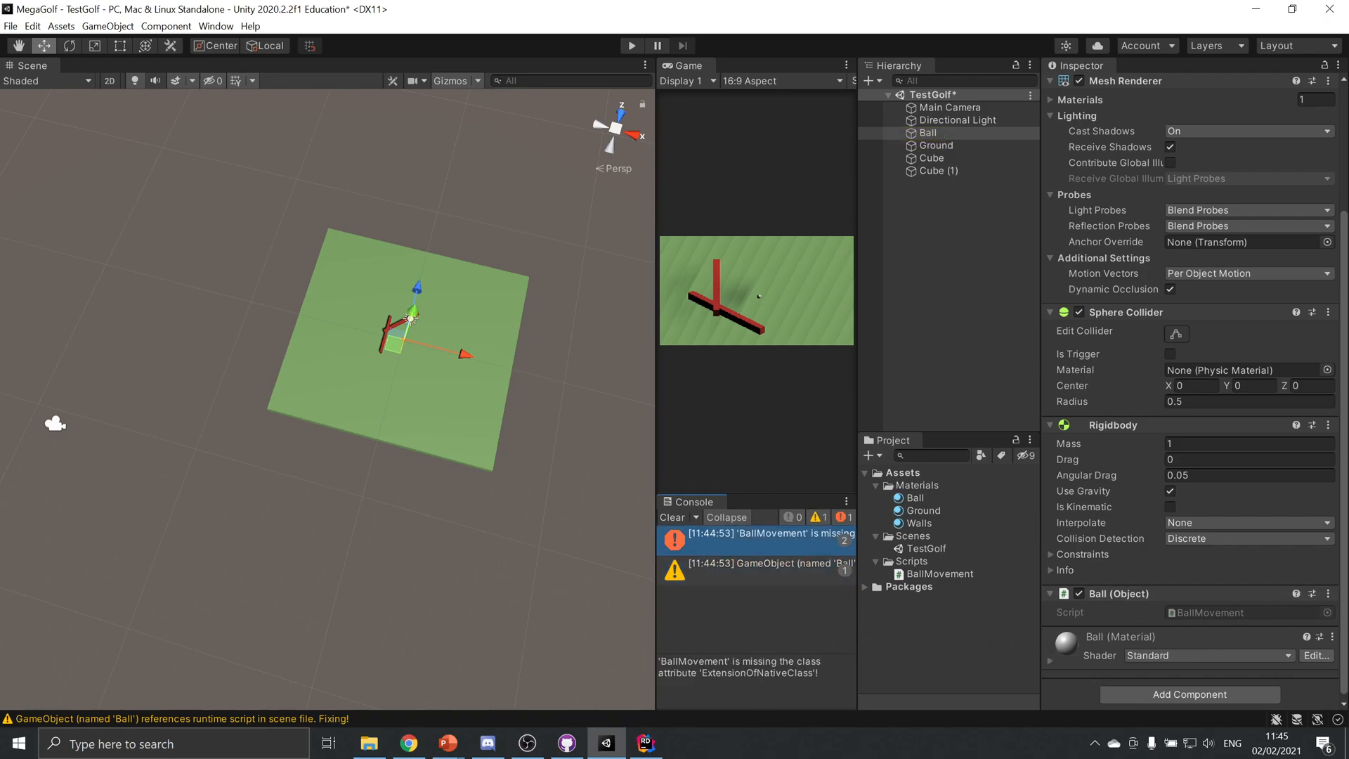
pyautogui.click(646, 743)
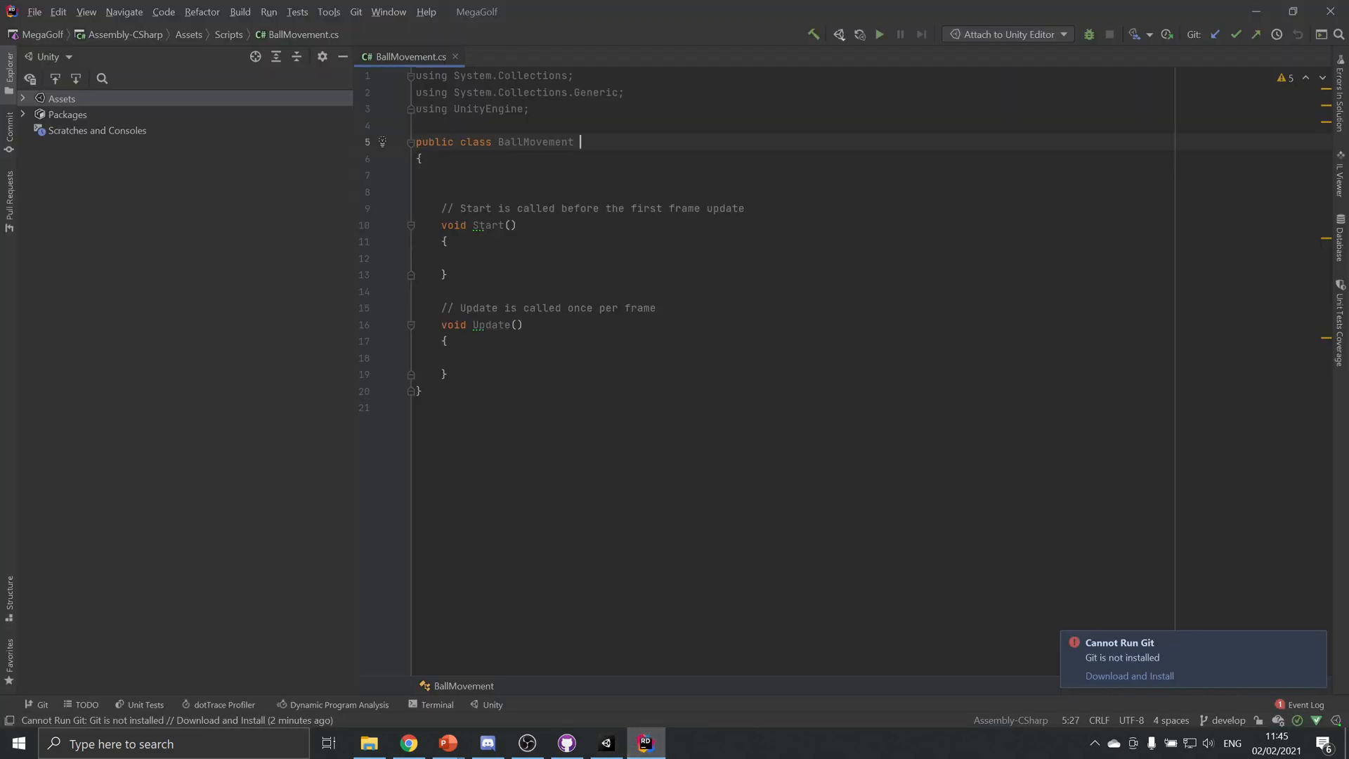